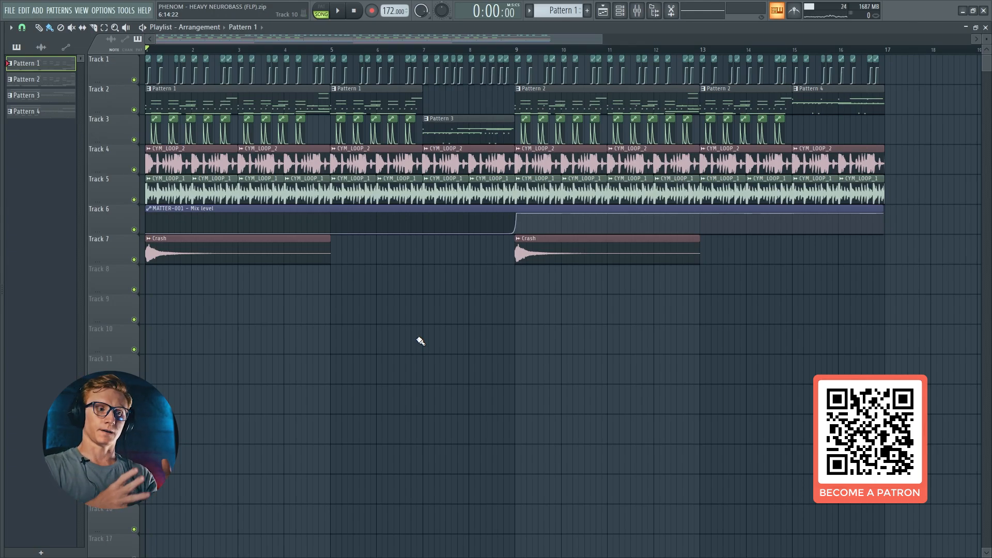
# Play the song from the mixer with only Insert 1, the bass track, audible through Insert 10
pyautogui.click(637, 10)
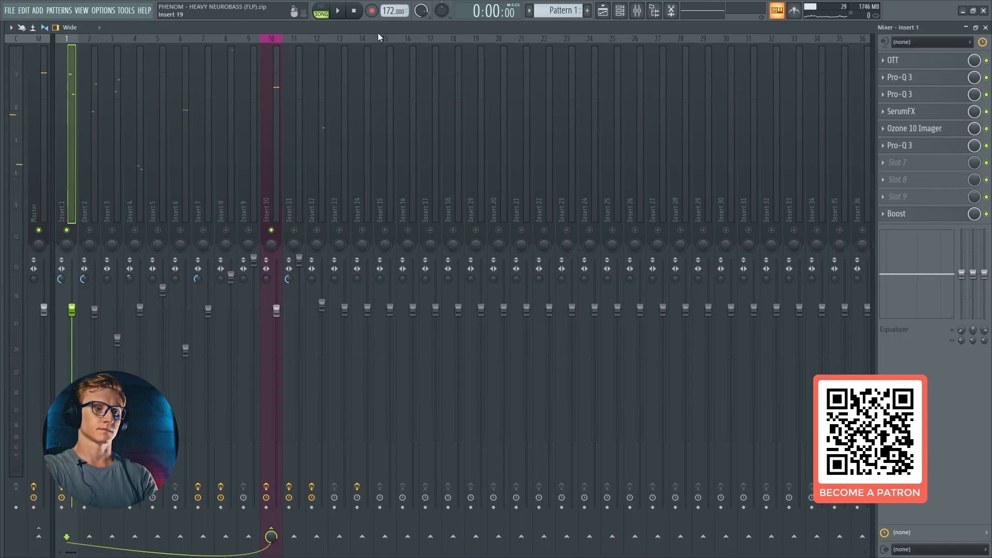
pyautogui.press('space')
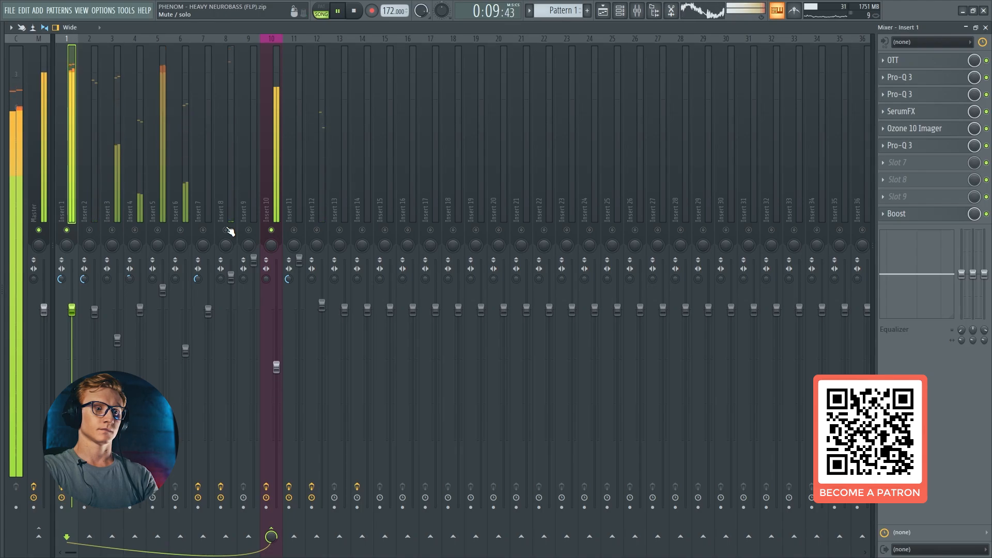
pyautogui.press('space')
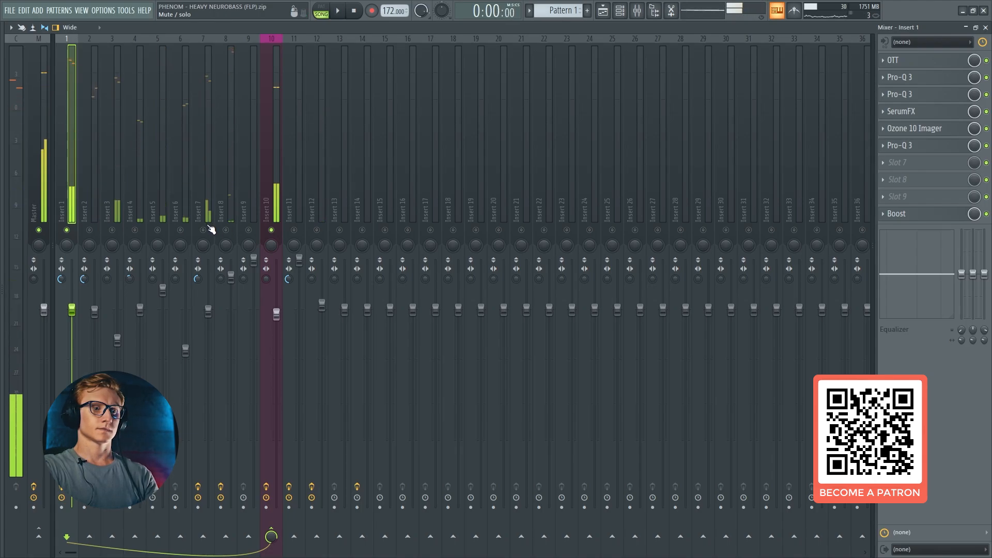
# Unmute Inserts 3 to 7 and Insert 12, leaving Inserts 2 and 8 muted, and play the song
pyautogui.click(225, 230)
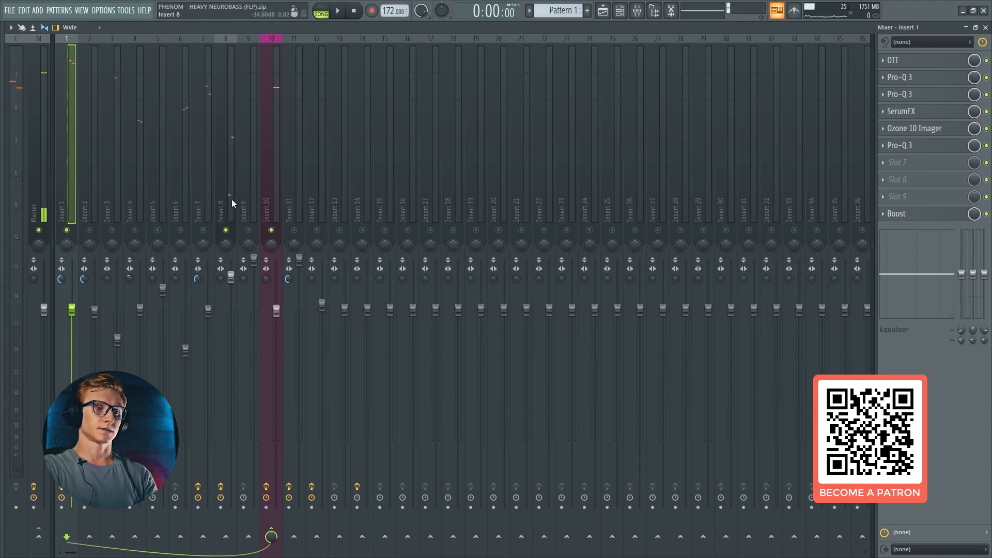
pyautogui.moveTo(225, 230); pyautogui.dragTo(112, 230)
pyautogui.press('space')
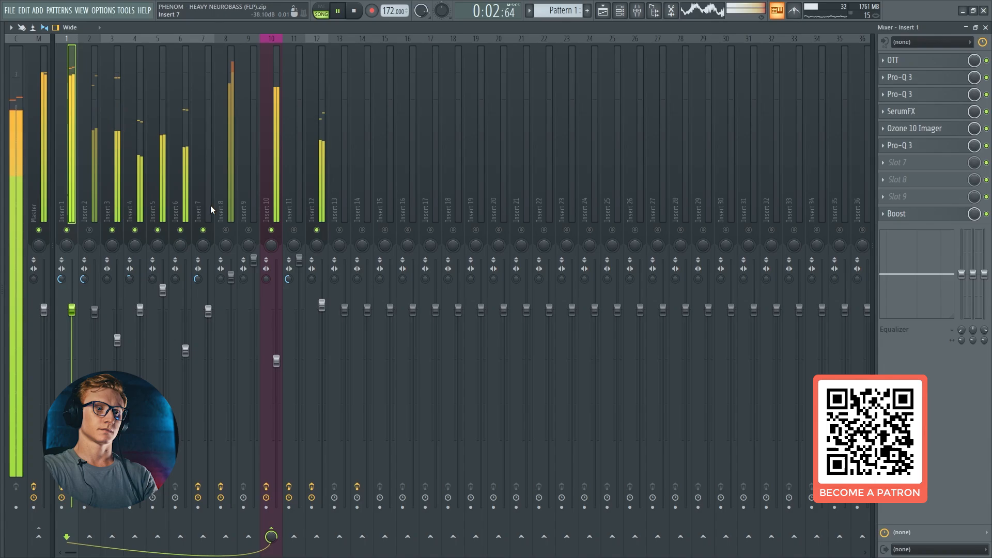
pyautogui.press('space')
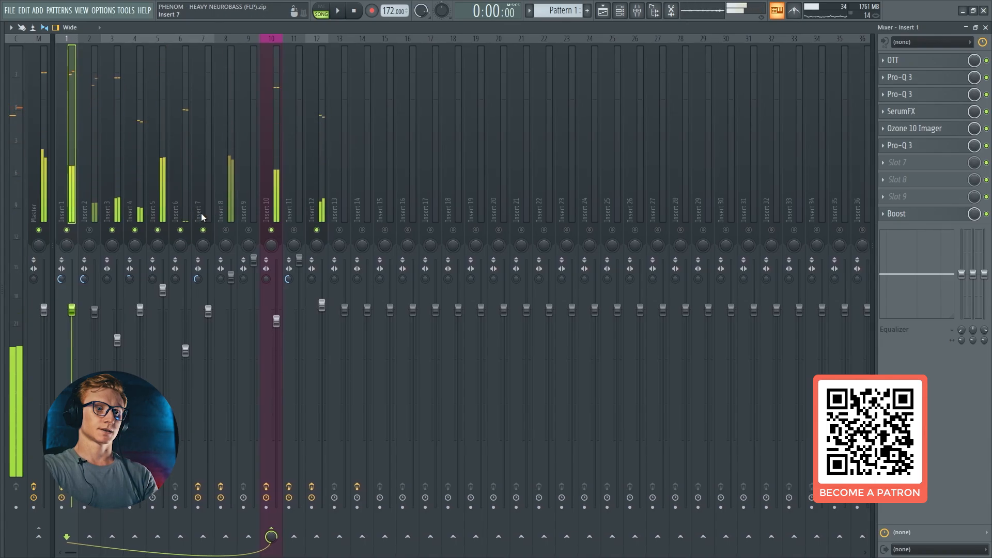
# Unmute Inserts 8 and 2 and play the full arrangement
pyautogui.click(225, 230)
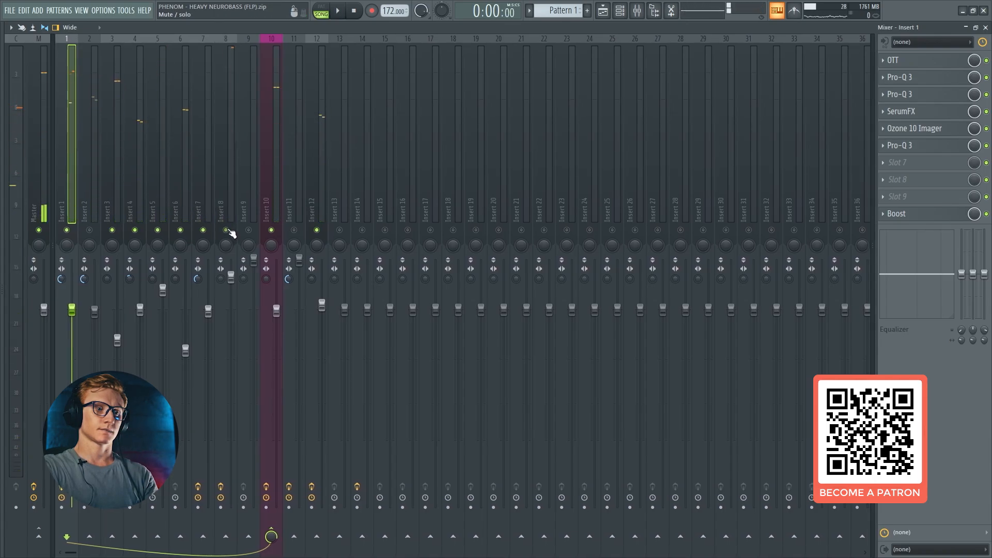
pyautogui.click(95, 226)
pyautogui.press('space')
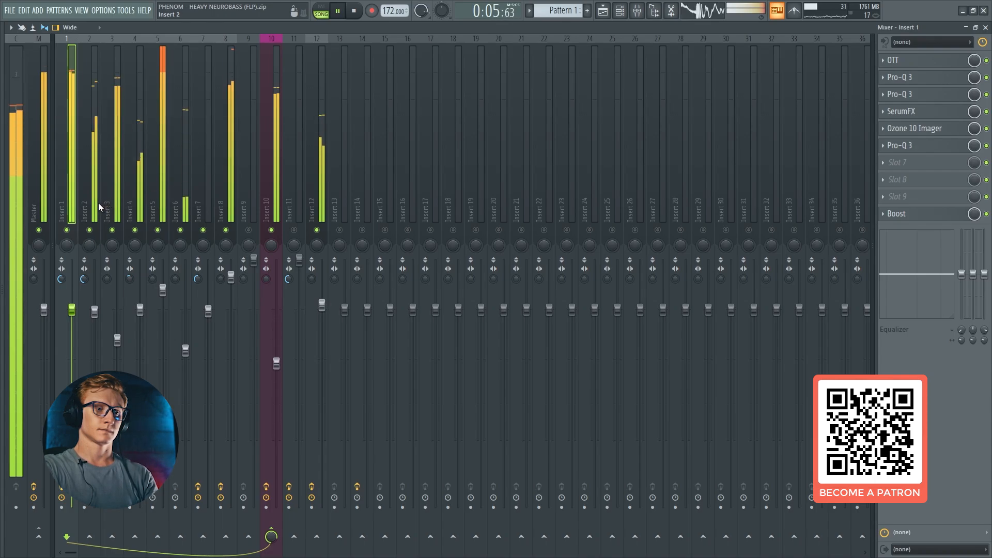
pyautogui.press('space')
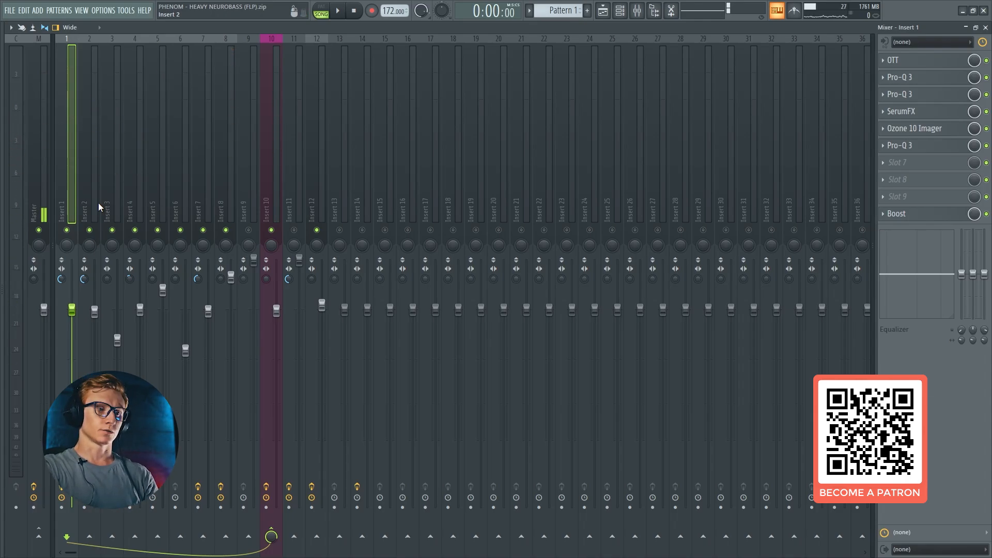
# Solo Insert 1 in the mixer and reset the Serum #3 synth to its initial preset
pyautogui.rightClick(68, 230)
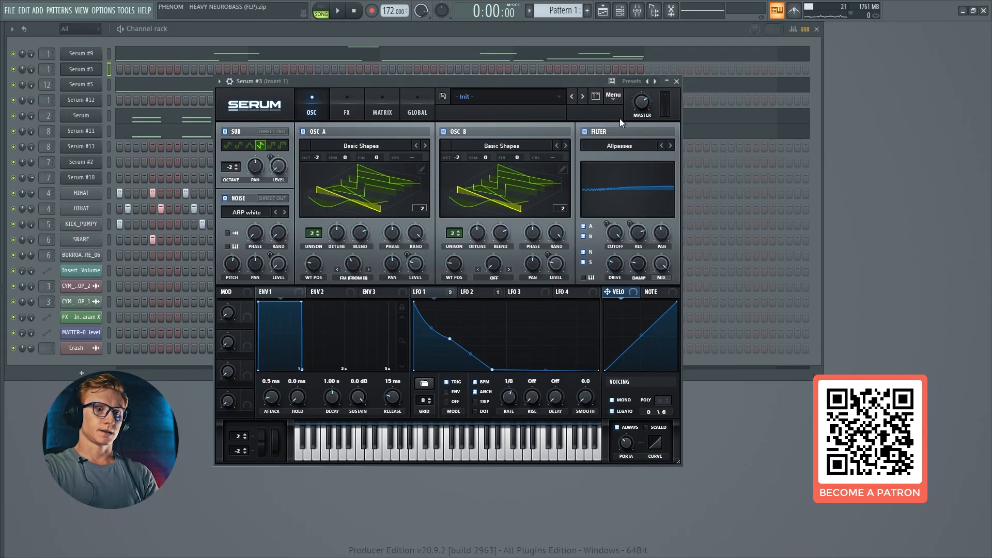
pyautogui.click(615, 97)
pyautogui.click(650, 167)
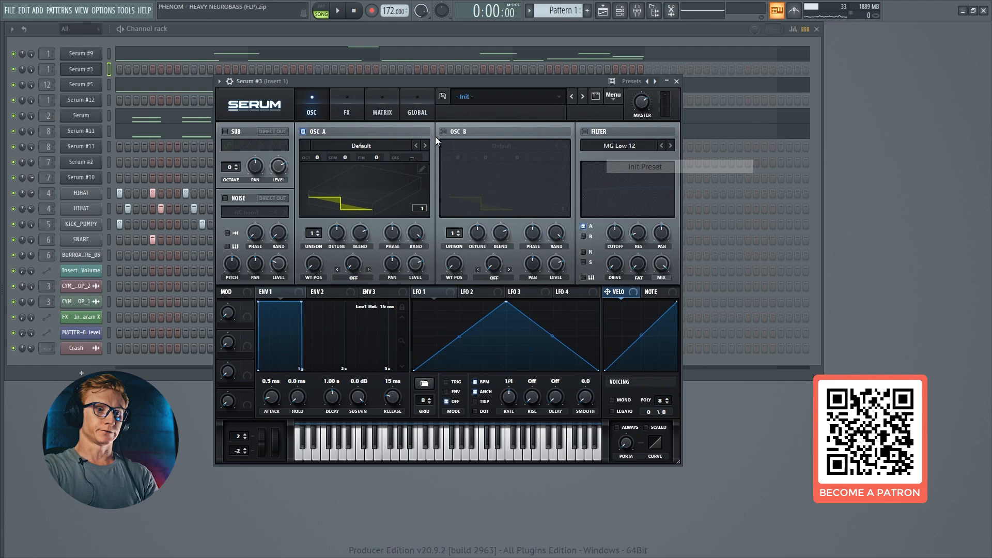
# Route the Serum #3 channel to the Master track and disable the OTT effect on the Master
pyautogui.click(358, 146)
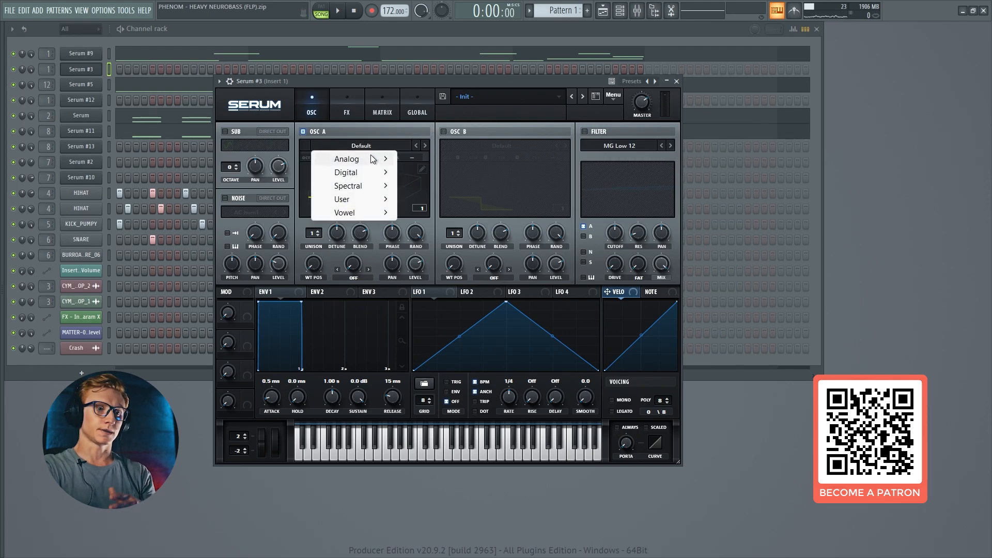
pyautogui.click(380, 77)
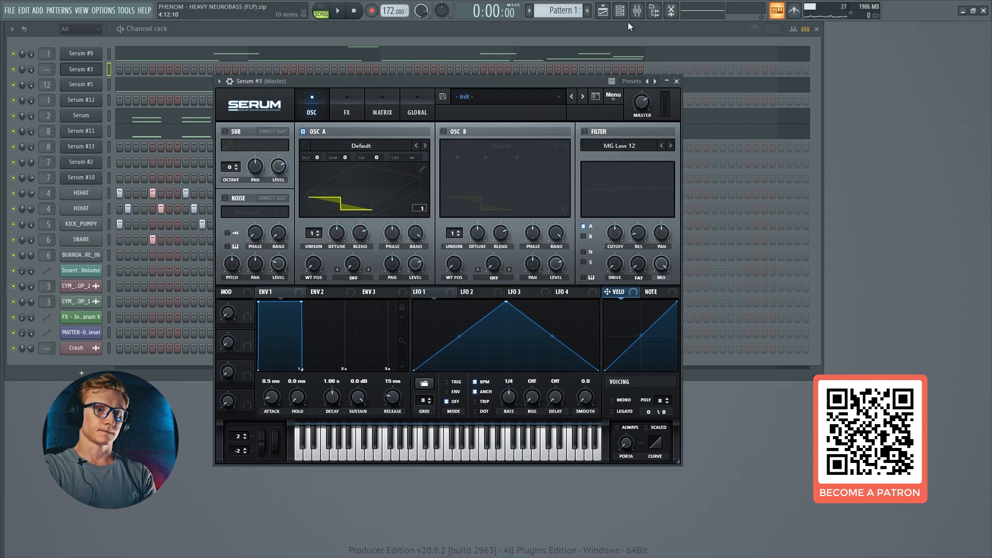
pyautogui.click(637, 11)
pyautogui.click(986, 180)
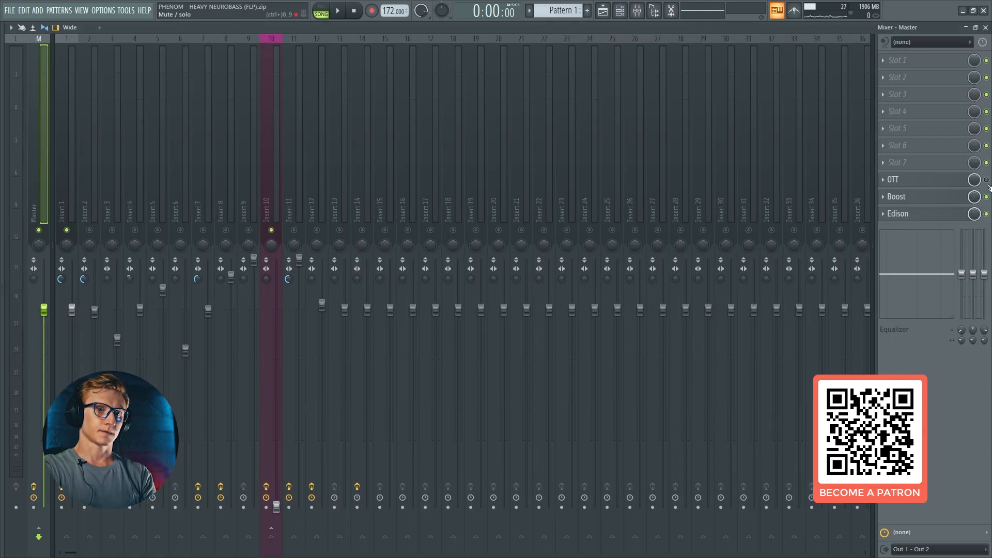
pyautogui.click(985, 28)
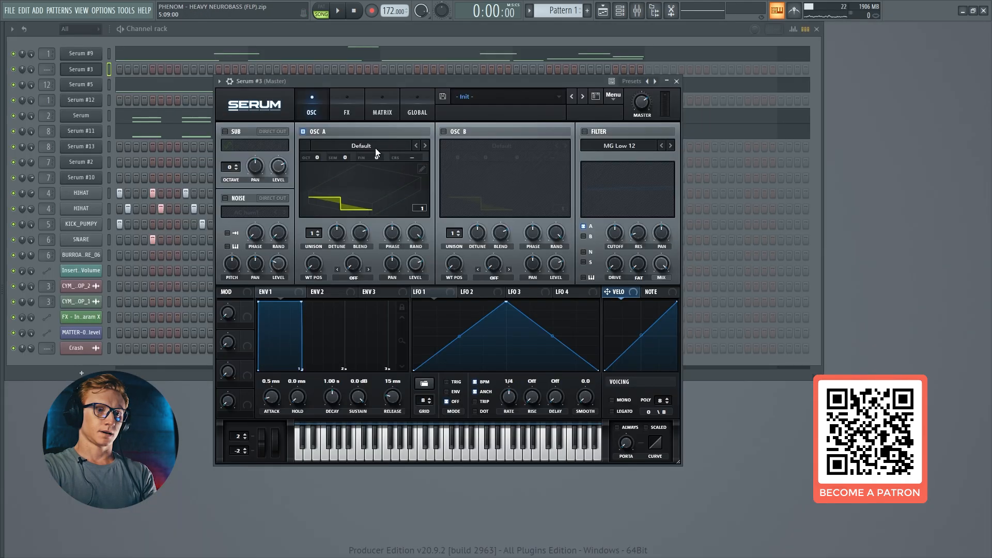
# Load the Analog wavetable Basic Shapes into oscillator A and set its wavetable position to 2
pyautogui.click(370, 145)
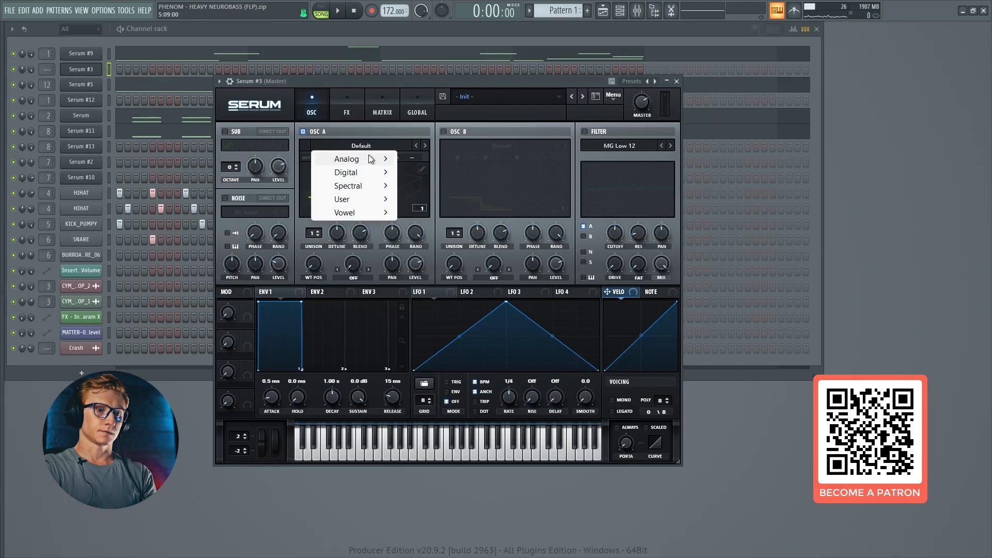
pyautogui.moveTo(405, 160)
pyautogui.click(505, 191)
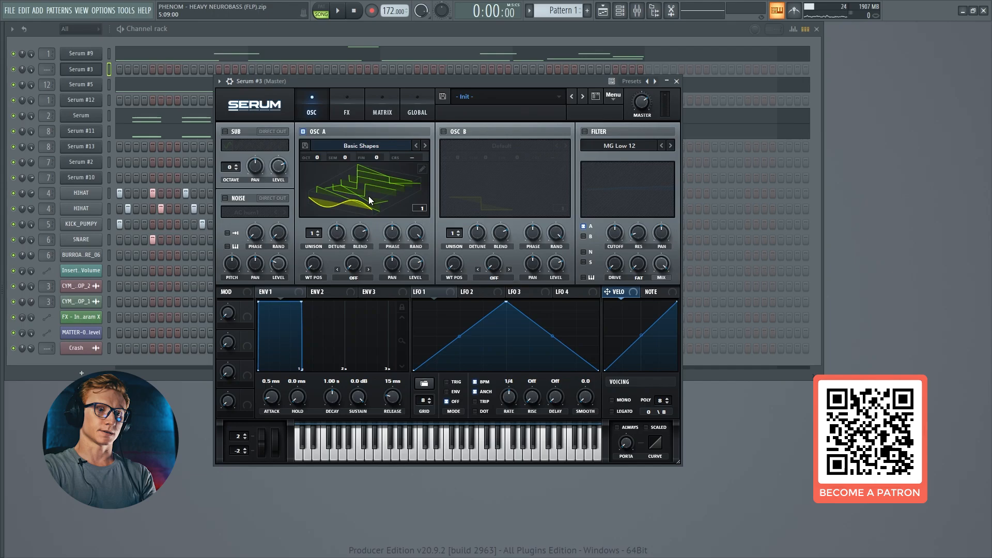
pyautogui.moveTo(313, 264); pyautogui.dragTo(313, 260)
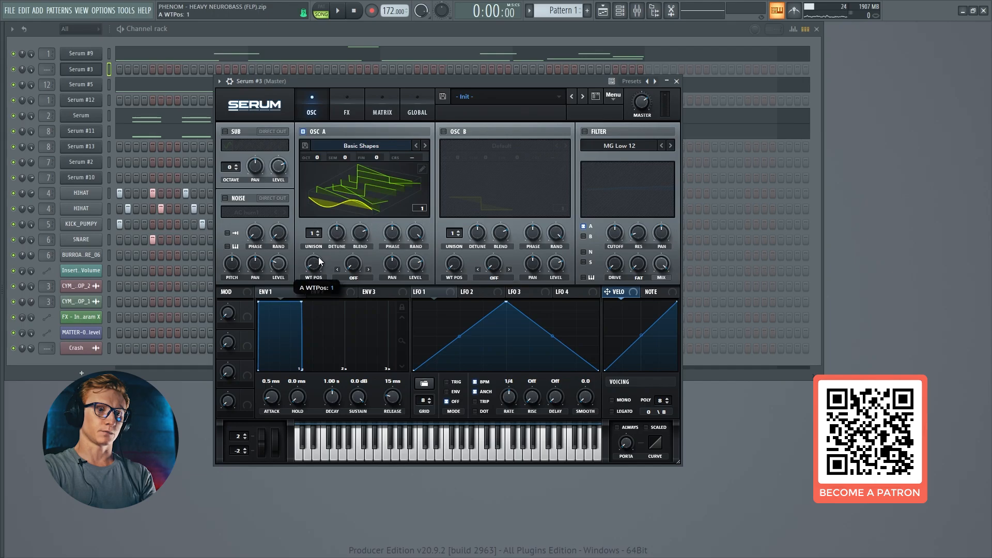
# Enable oscillator B, load the Analog wavetable Basic Shapes and set its wavetable position to 2
pyautogui.click(451, 134)
pyautogui.click(491, 145)
pyautogui.moveTo(503, 159)
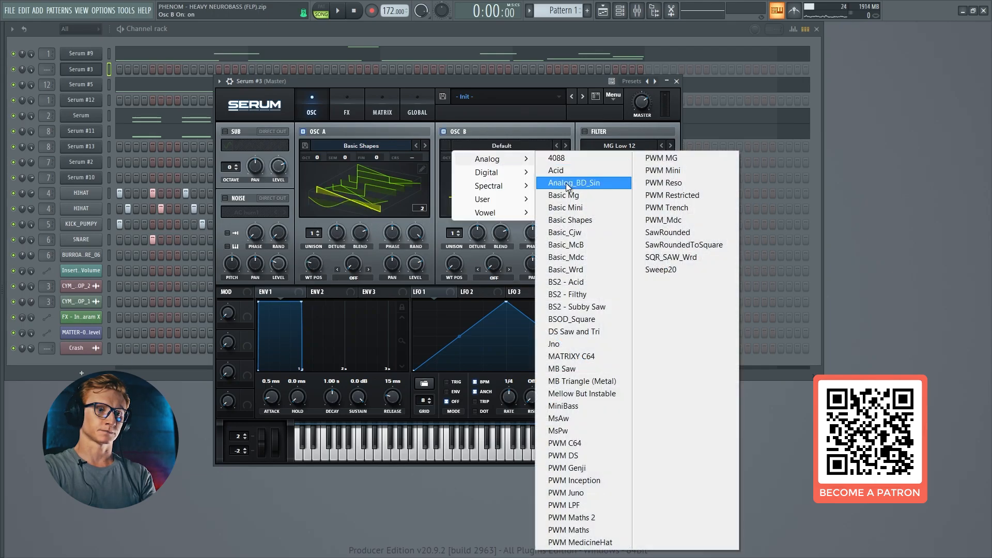
pyautogui.click(562, 219)
pyautogui.click(503, 191)
pyautogui.click(503, 191)
pyautogui.moveTo(458, 261); pyautogui.dragTo(462, 253)
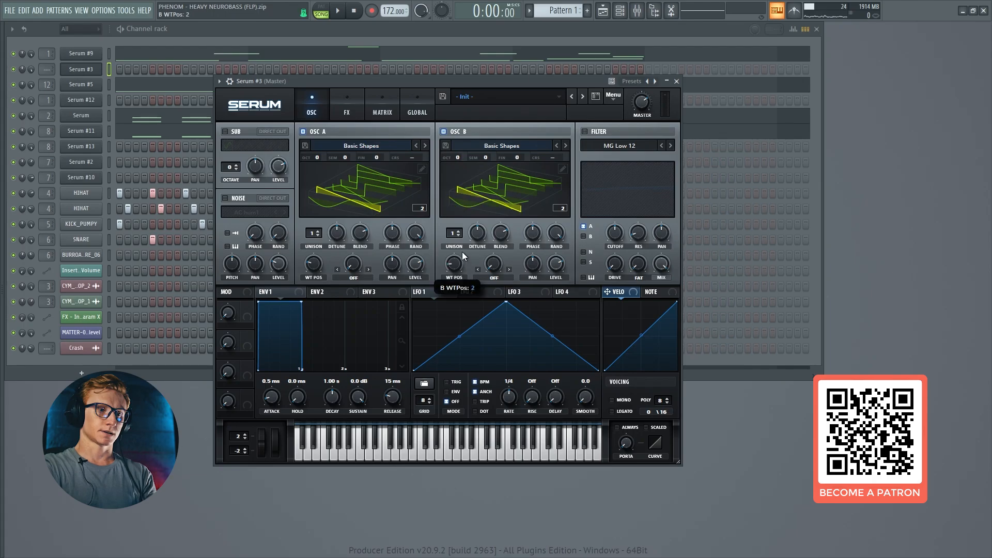
# Lower the octave of oscillators A and B to -2
pyautogui.moveTo(314, 157); pyautogui.dragTo(320, 192)
pyautogui.moveTo(457, 156); pyautogui.dragTo(455, 186)
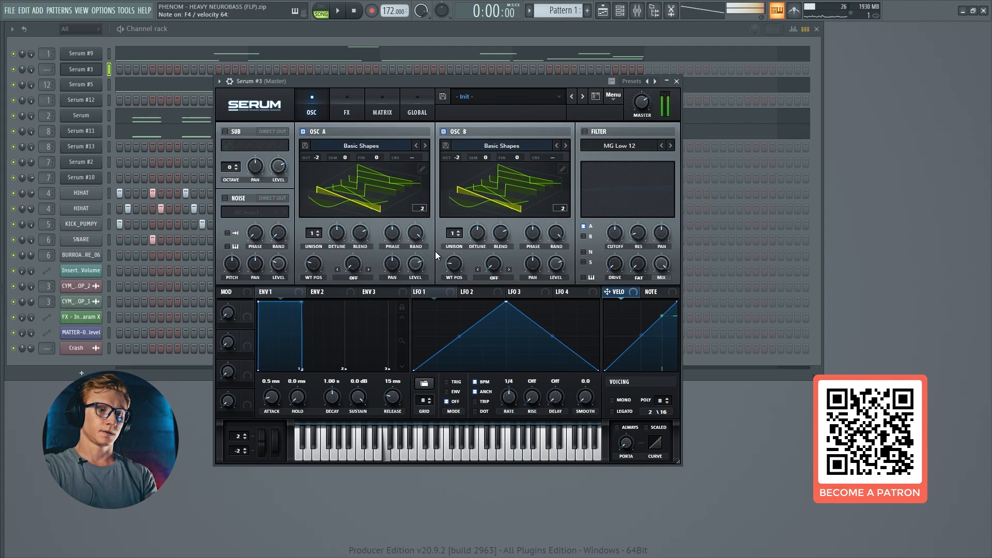
pyautogui.moveTo(416, 263)
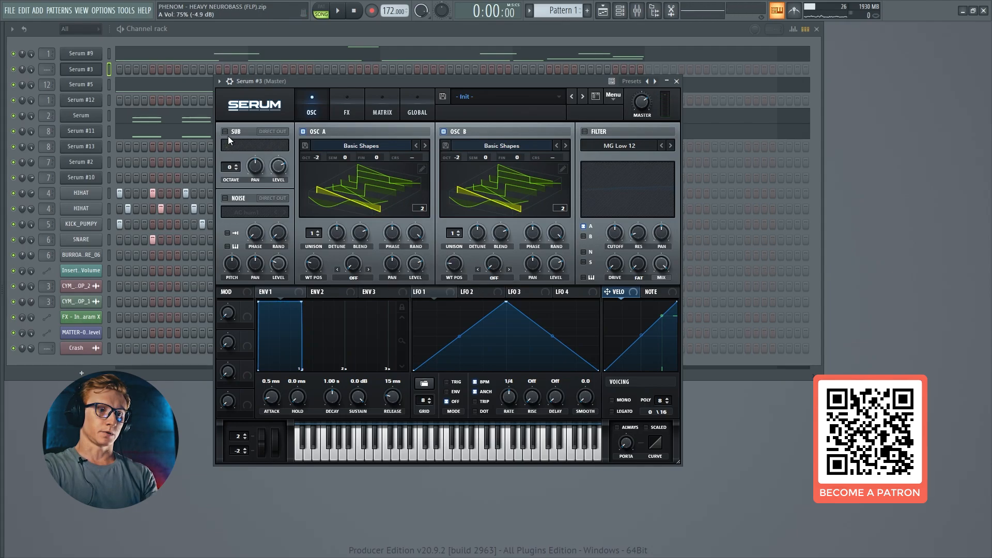
# Enable the noise oscillator and load the Analog noise sample ARP white
pyautogui.click(237, 198)
pyautogui.click(250, 212)
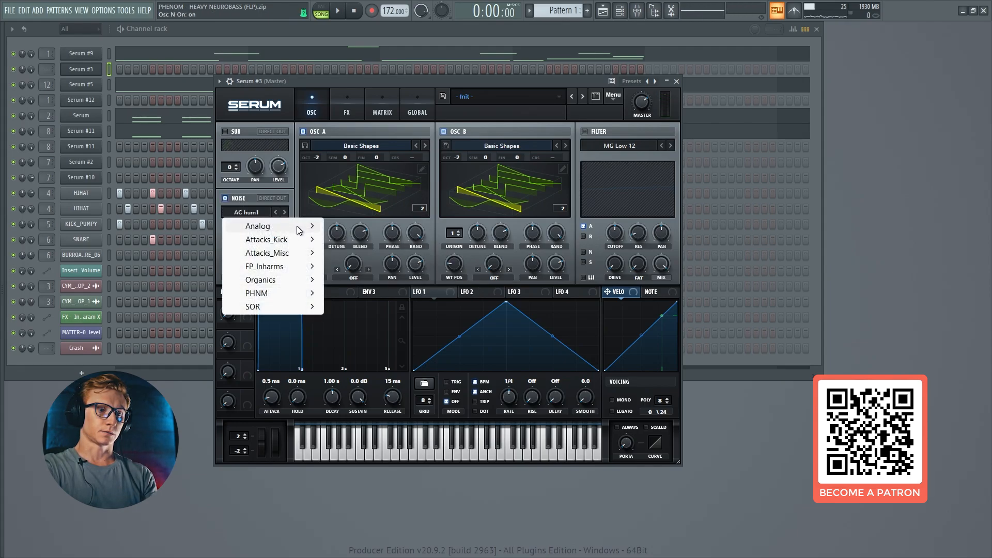
pyautogui.moveTo(298, 228)
pyautogui.click(362, 266)
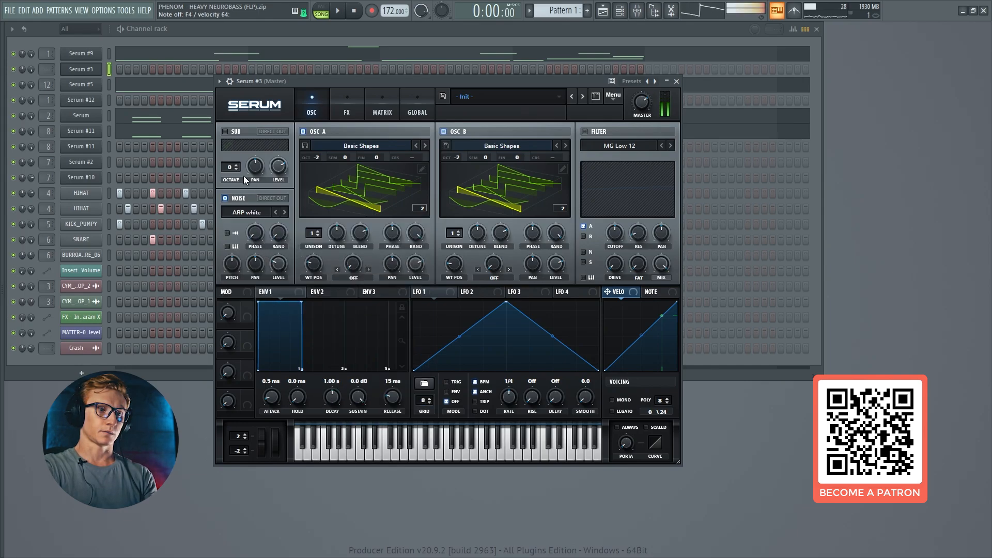
# Enable the sub oscillator with a saw shape and set its octave to -2
pyautogui.click(230, 135)
pyautogui.click(261, 145)
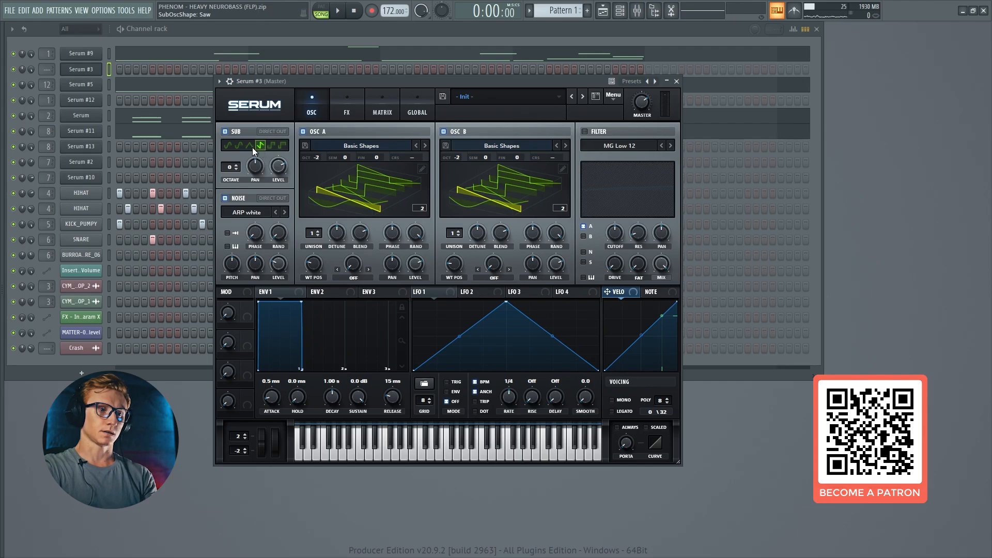
pyautogui.moveTo(230, 167); pyautogui.dragTo(232, 181)
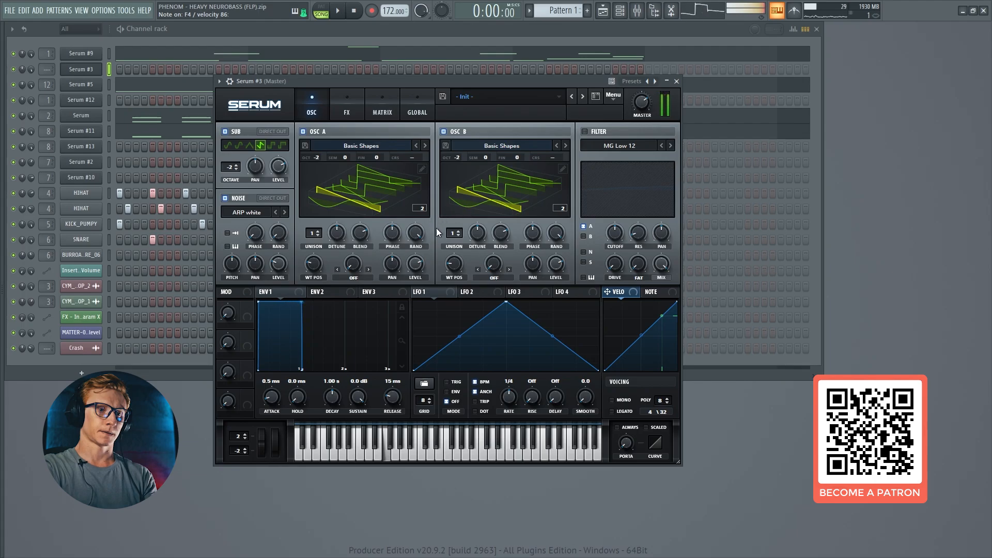
# Set oscillators A and B to 2 unison voices each and reduce both unison widths to 0
pyautogui.click(457, 232)
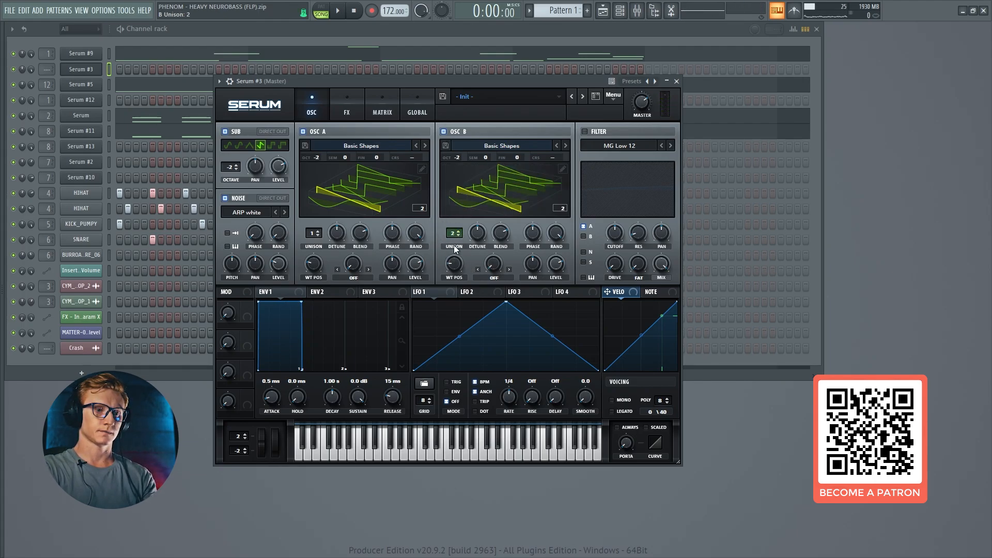
pyautogui.click(318, 232)
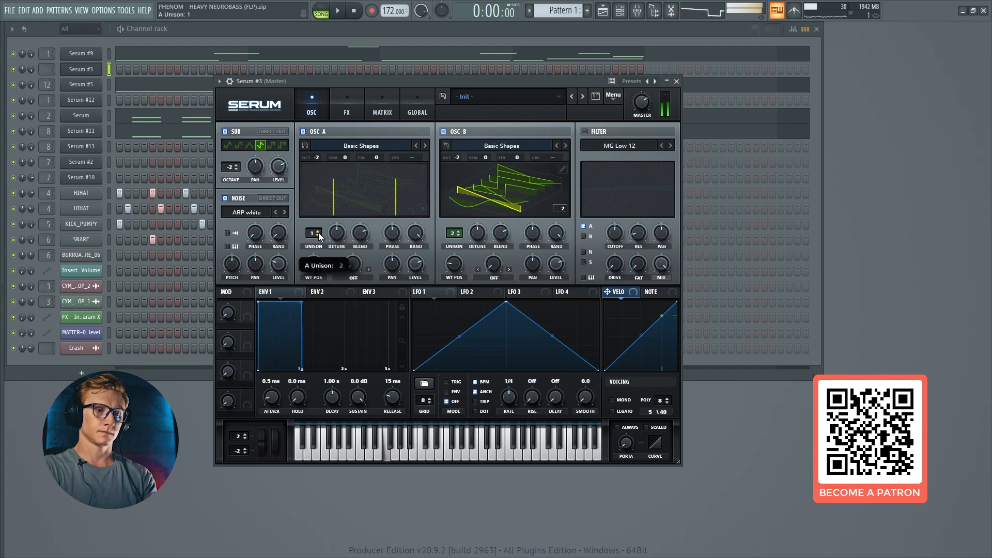
pyautogui.click(423, 111)
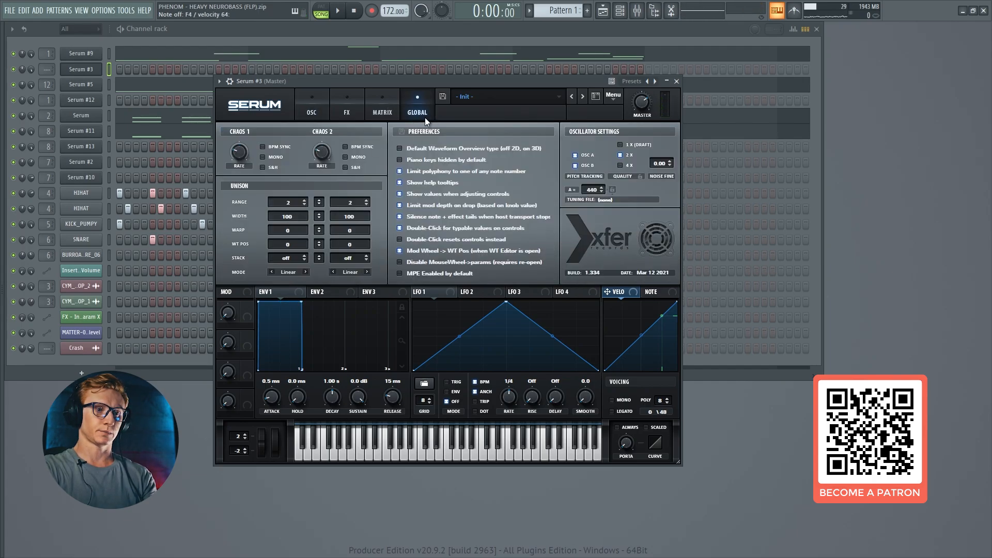
pyautogui.moveTo(292, 216); pyautogui.dragTo(296, 263)
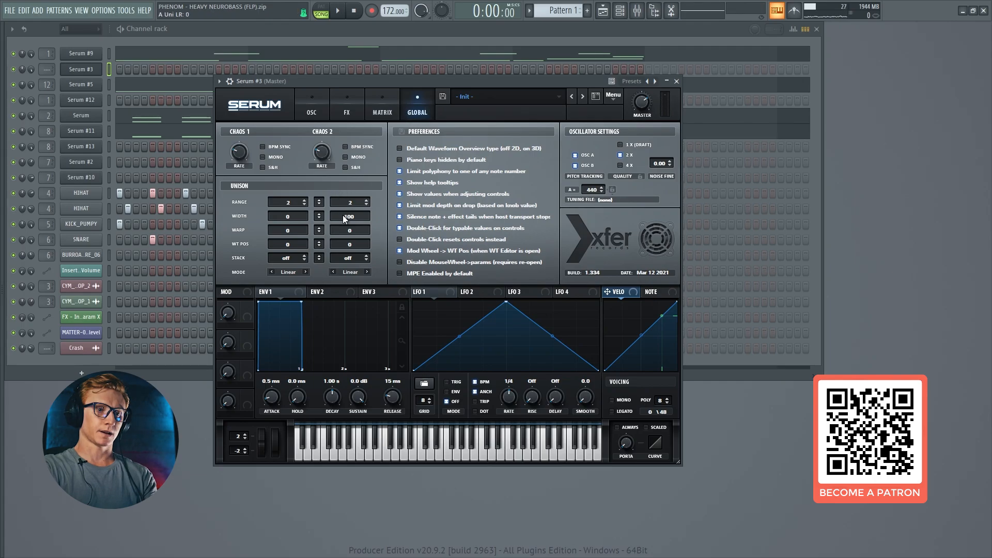
pyautogui.moveTo(342, 218); pyautogui.dragTo(343, 256)
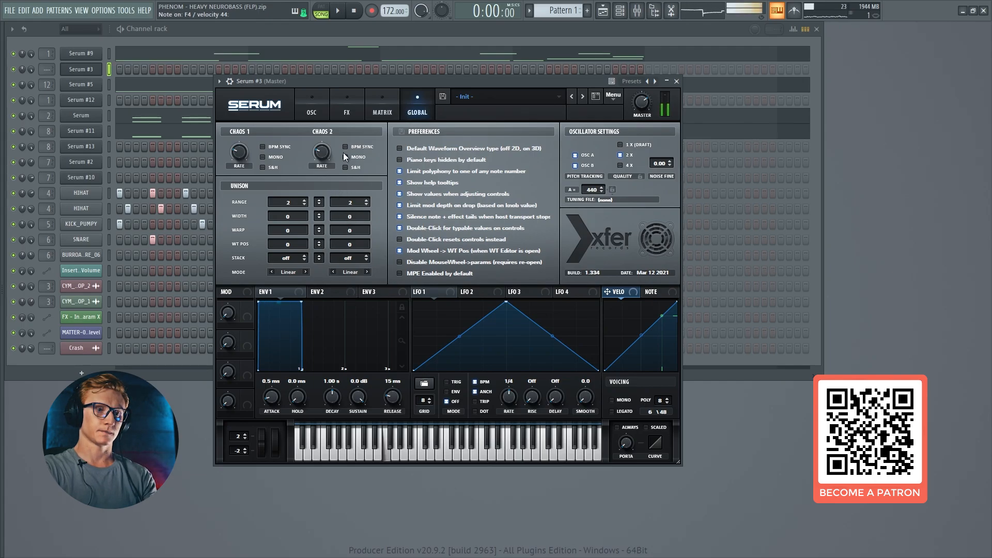
pyautogui.click(305, 98)
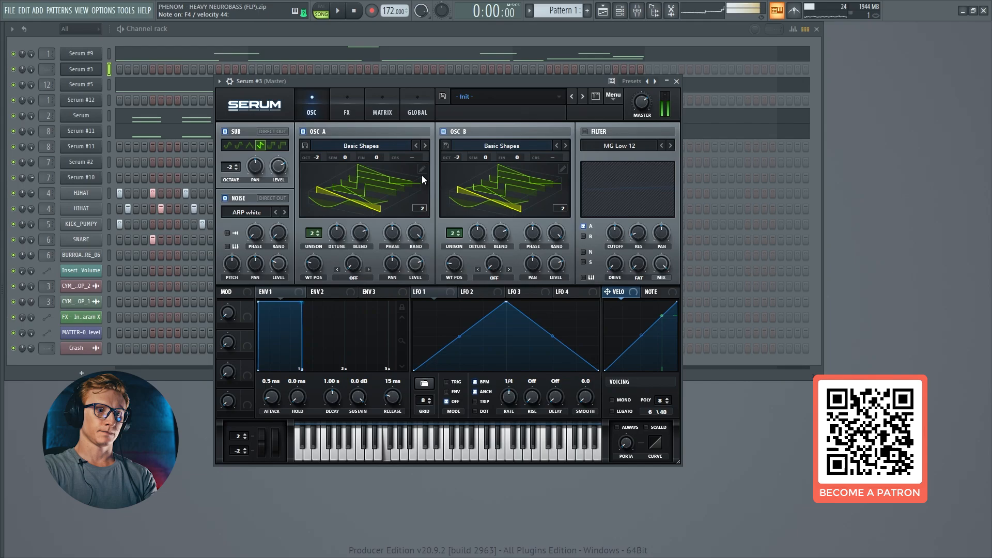
# Enable the distortion effect in Tube mode and adjust its drive
pyautogui.click(345, 110)
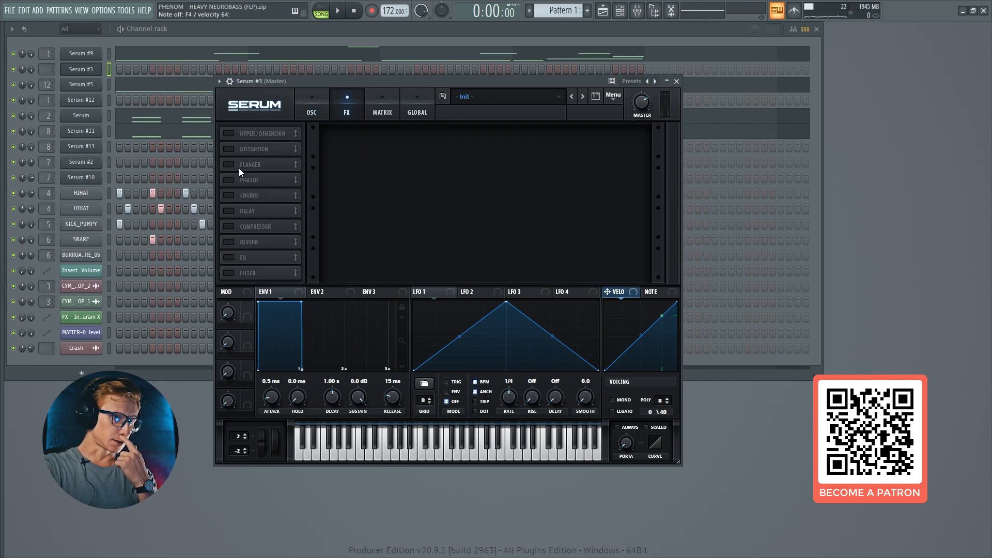
pyautogui.click(228, 149)
pyautogui.moveTo(554, 134)
pyautogui.mouseDown()
pyautogui.moveTo(563, 235)
pyautogui.moveTo(556, 135)
pyautogui.mouseUp()
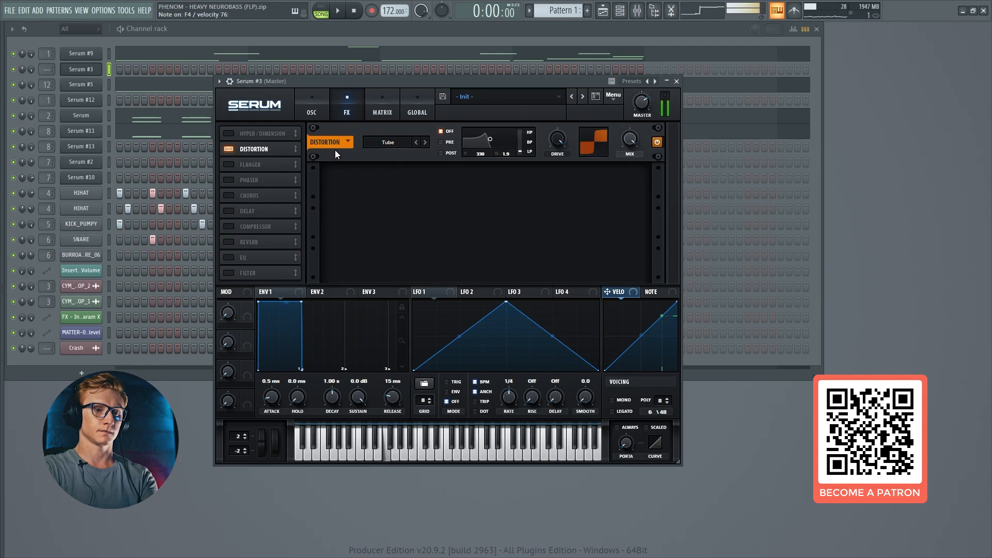
# Set the voicing to mono and legato, with portamento always on and its time slightly raised
pyautogui.click(612, 400)
pyautogui.click(617, 427)
pyautogui.moveTo(627, 442); pyautogui.dragTo(633, 405)
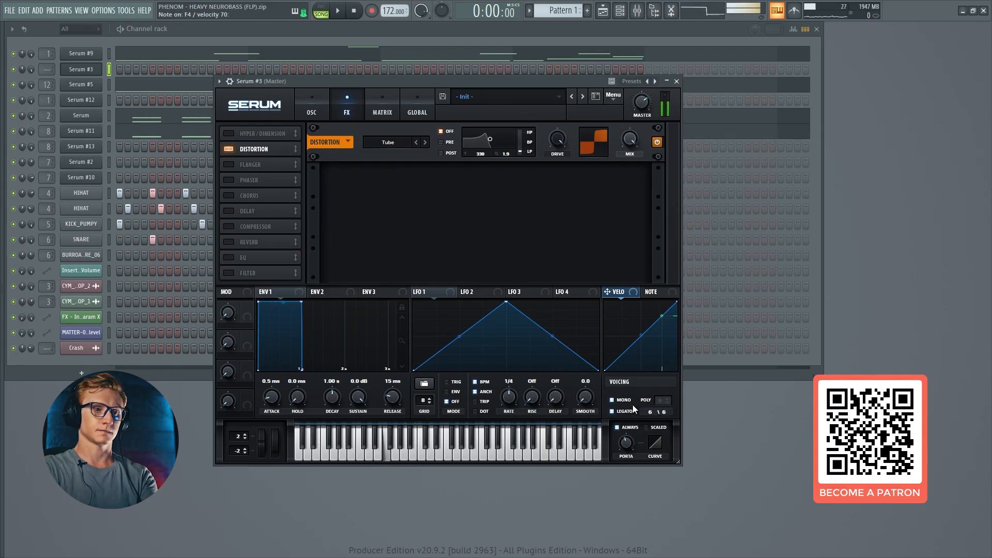
# Adjust the noise oscillator's level and compare the sound with the sub oscillator switched off and on
pyautogui.click(314, 111)
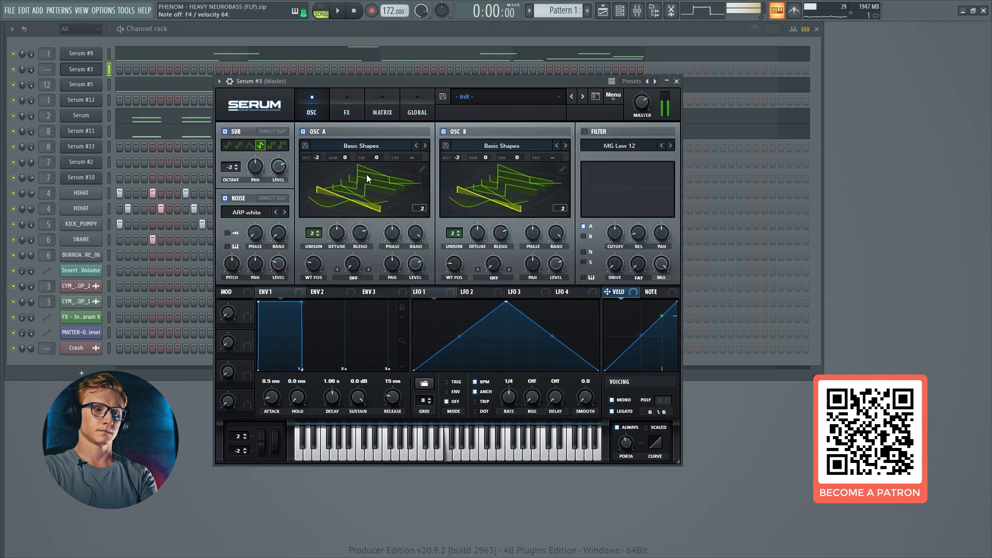
pyautogui.moveTo(280, 266); pyautogui.dragTo(288, 244)
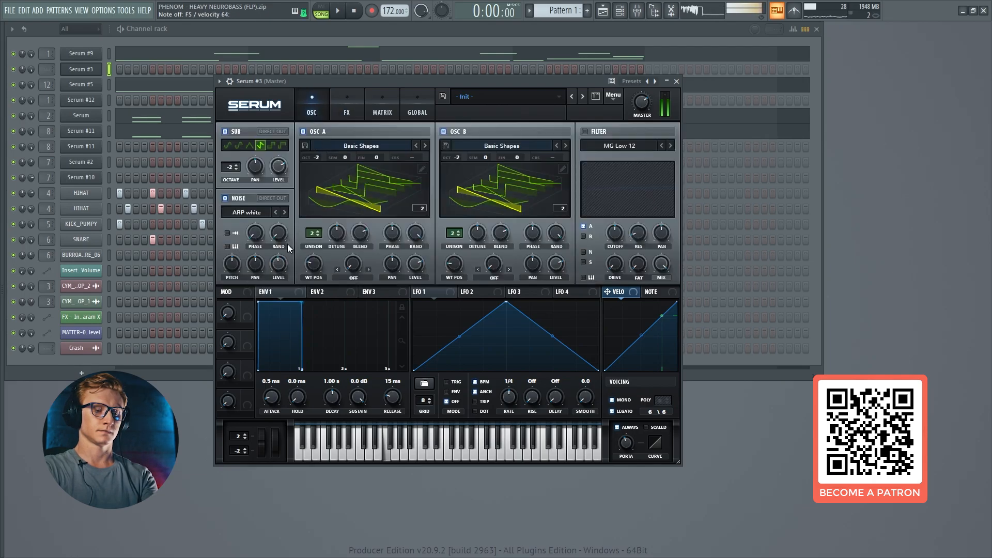
pyautogui.click(226, 131)
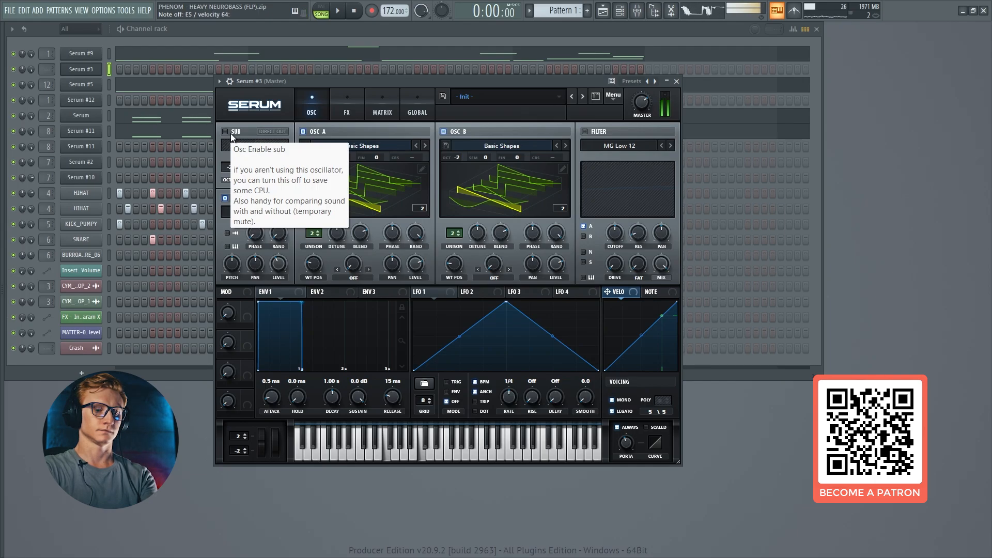
pyautogui.click(230, 133)
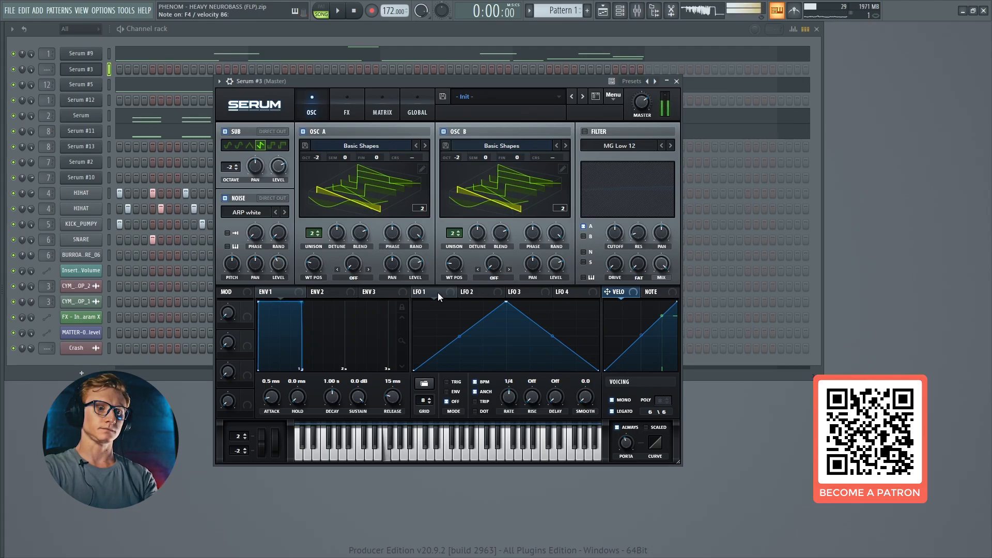
# Load the user shape HEAVY NEUROBASS into LFO 1
pyautogui.click(424, 384)
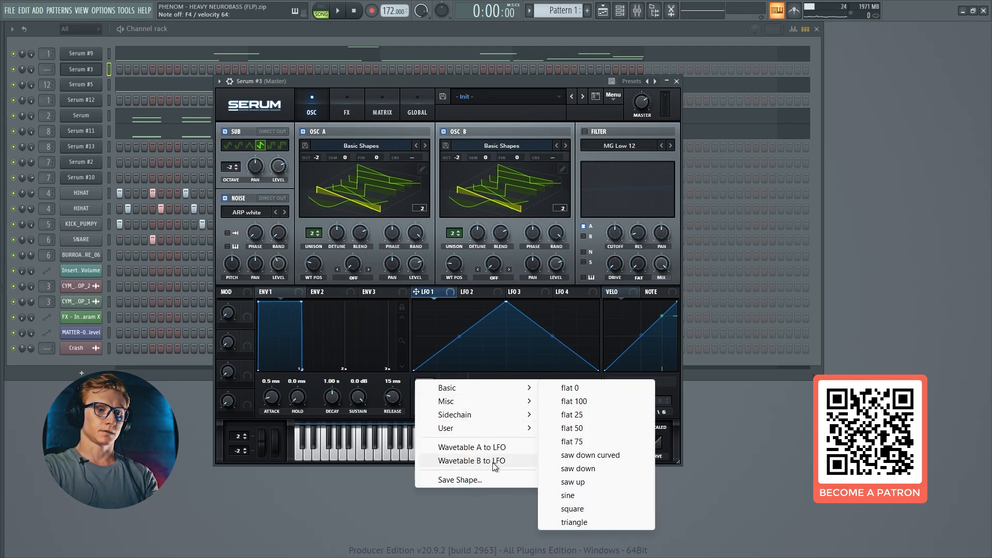
pyautogui.moveTo(512, 428)
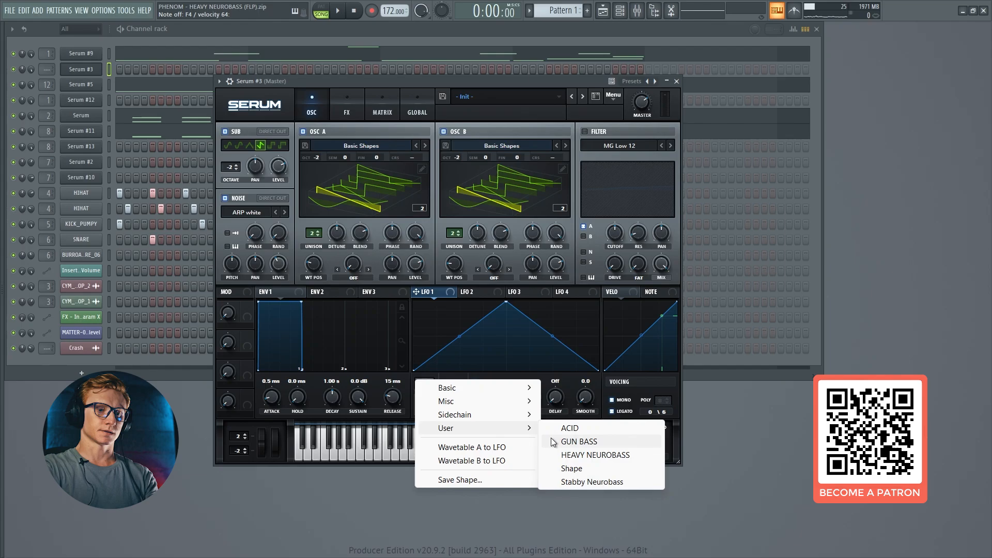
pyautogui.click(593, 454)
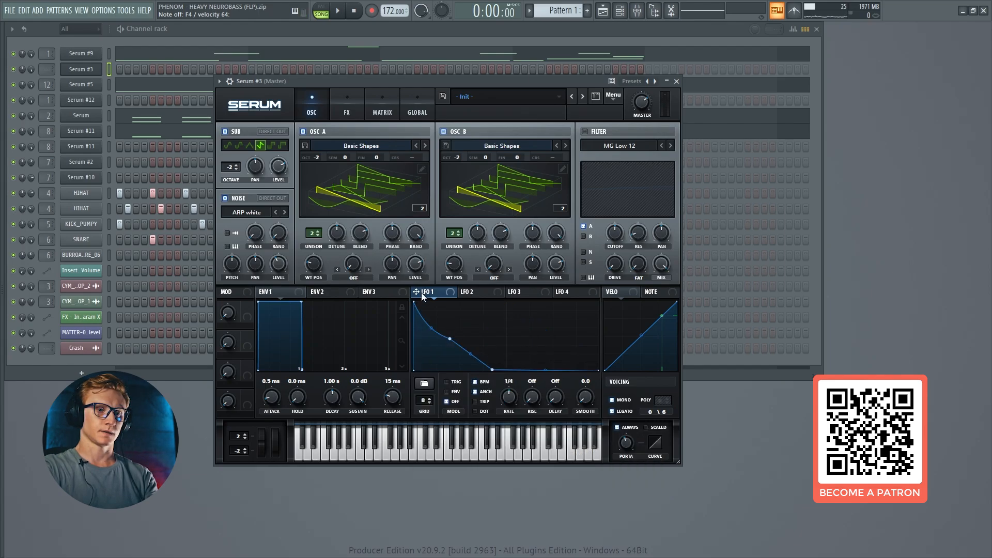
# Lower the levels of oscillators A and B, with B at 0%, and modulate both levels with LFO 1
pyautogui.moveTo(415, 259); pyautogui.dragTo(426, 244)
pyautogui.rightClick(416, 263)
pyautogui.click(481, 296)
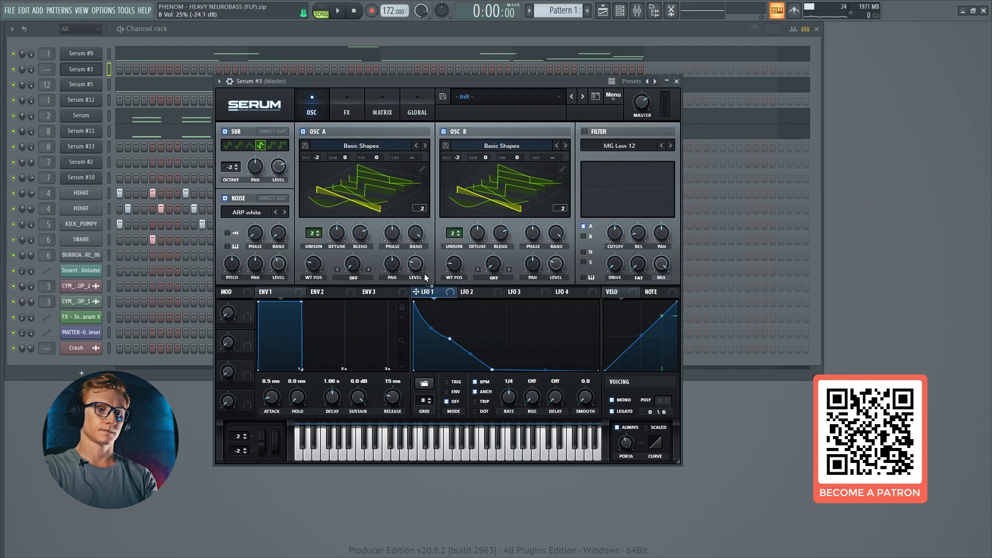
pyautogui.moveTo(426, 277); pyautogui.dragTo(415, 264)
pyautogui.press('v')
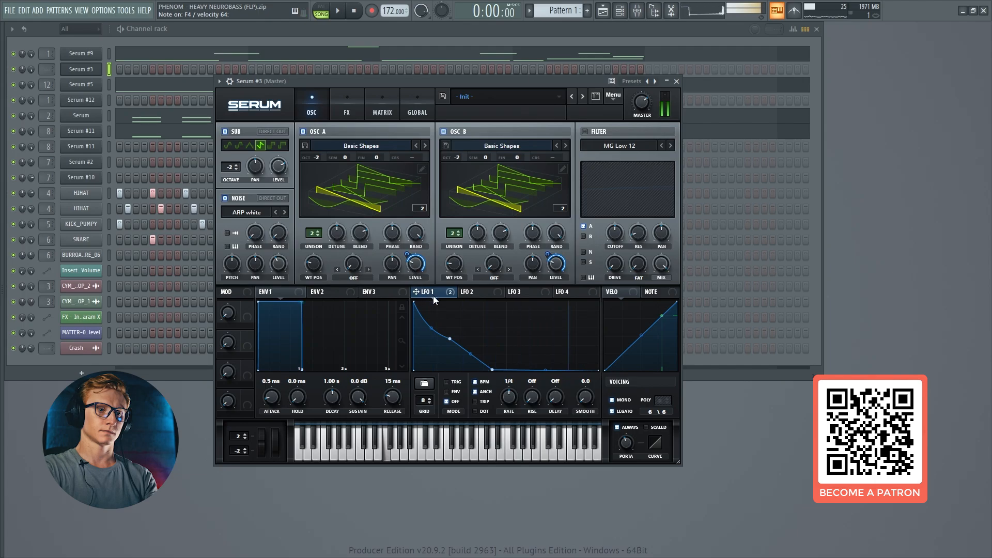
# Set LFO 1 to trigger mode at a 1/8 rate and use it to modulate the sub and noise levels
pyautogui.click(456, 383)
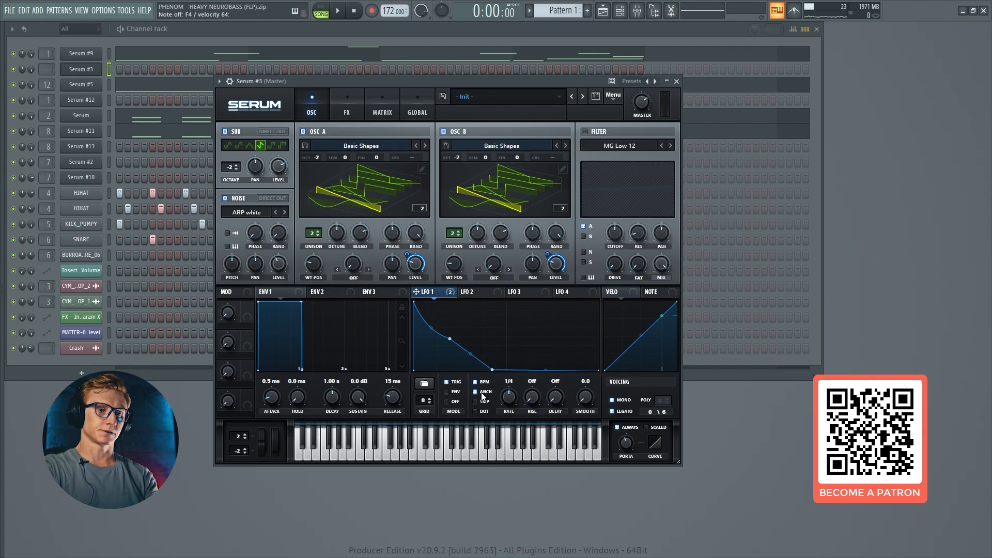
pyautogui.moveTo(506, 398); pyautogui.dragTo(515, 394)
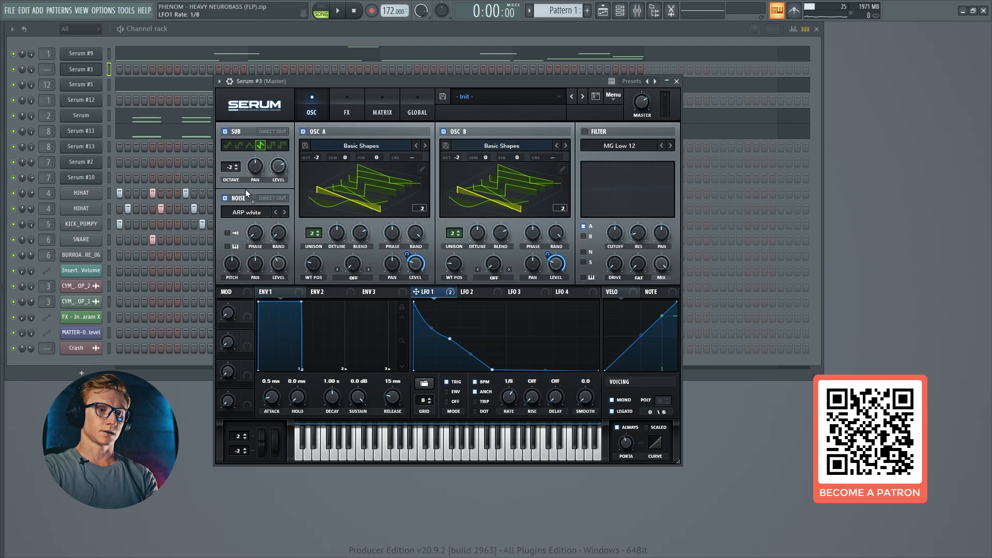
pyautogui.moveTo(246, 193); pyautogui.dragTo(278, 166)
pyautogui.moveTo(324, 266); pyautogui.dragTo(278, 264)
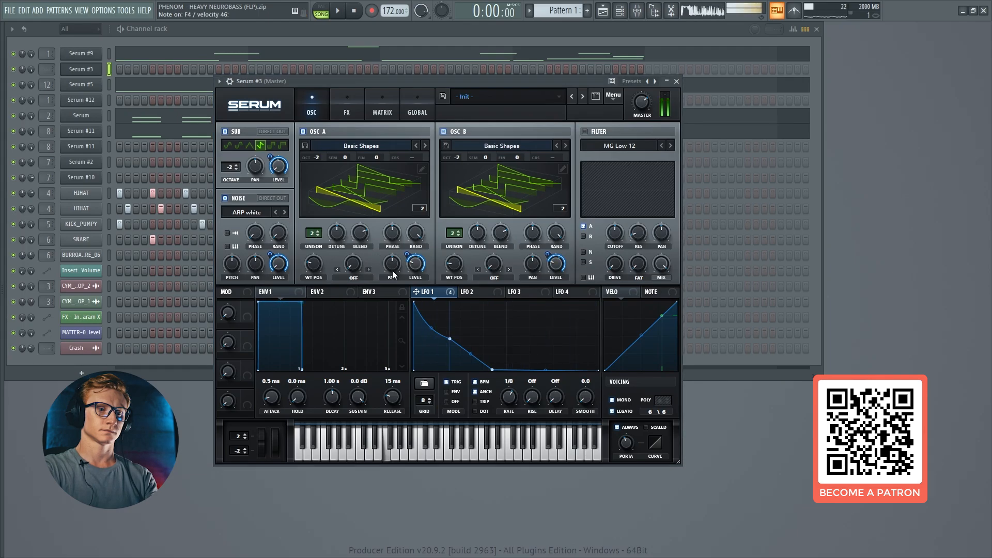
# Set oscillator A's warp mode to FM (from B) with an amount of 38%, muting sub and noise while auditioning it
pyautogui.click(359, 277)
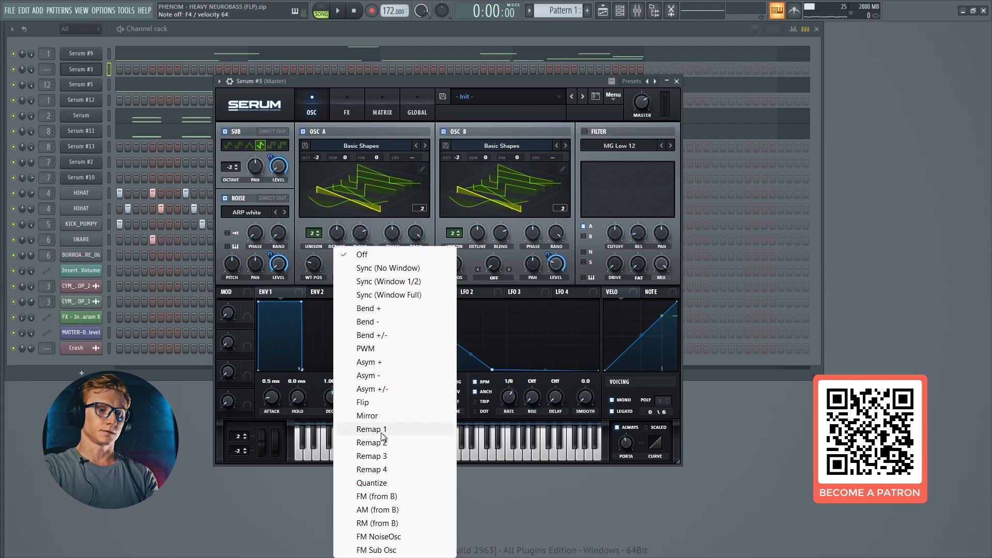
pyautogui.click(382, 497)
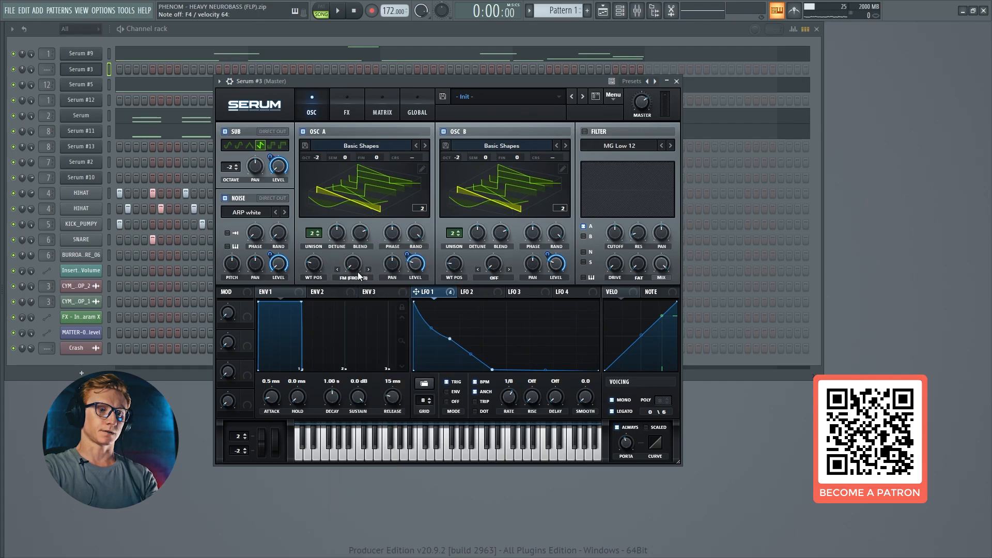
pyautogui.moveTo(349, 268)
pyautogui.moveTo(356, 262); pyautogui.dragTo(359, 252)
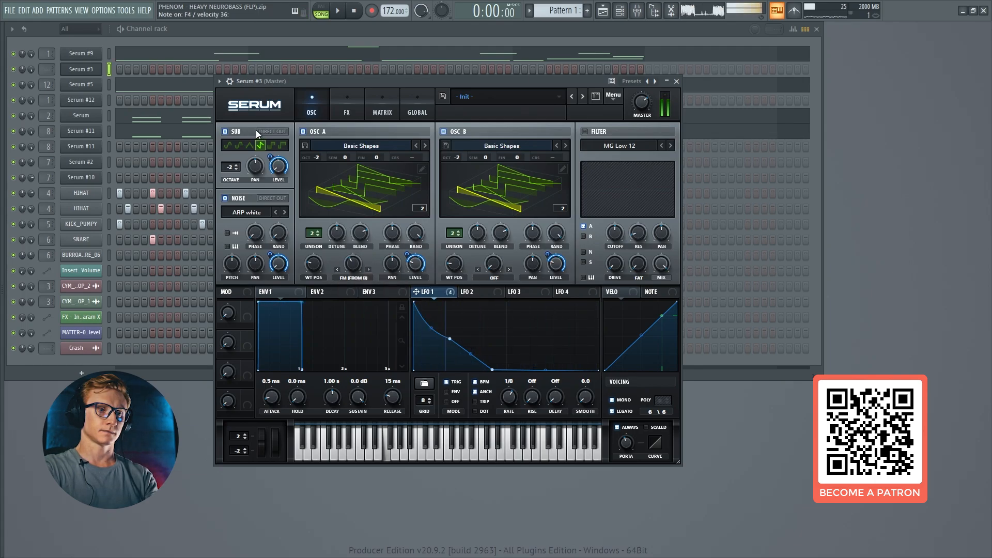
pyautogui.click(241, 131)
pyautogui.click(238, 199)
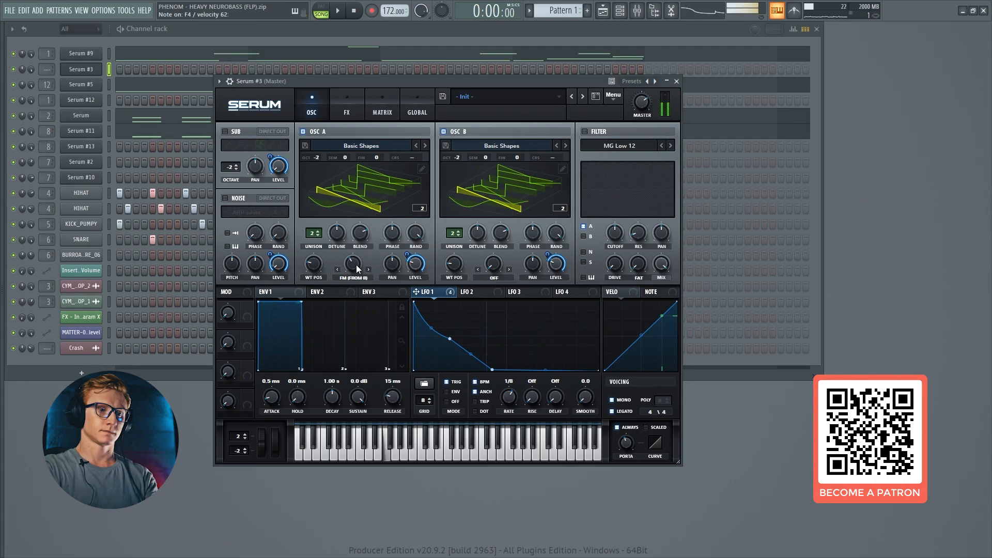
pyautogui.moveTo(355, 265)
pyautogui.mouseDown()
pyautogui.moveTo(357, 323)
pyautogui.moveTo(363, 274)
pyautogui.mouseUp()
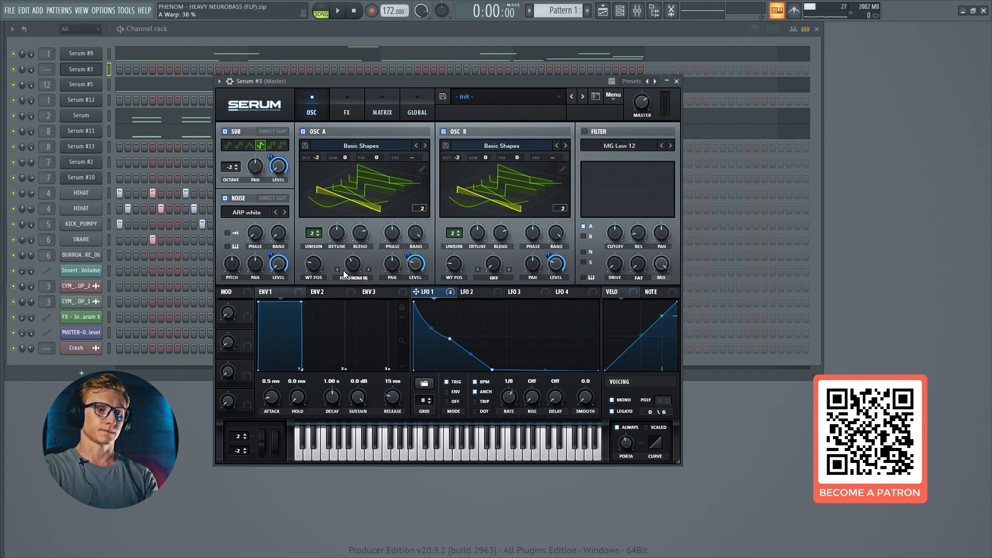
# Shape LFO 2 into a steep falling curve that flattens early, in trigger mode at a 2 bar rate
pyautogui.click(474, 292)
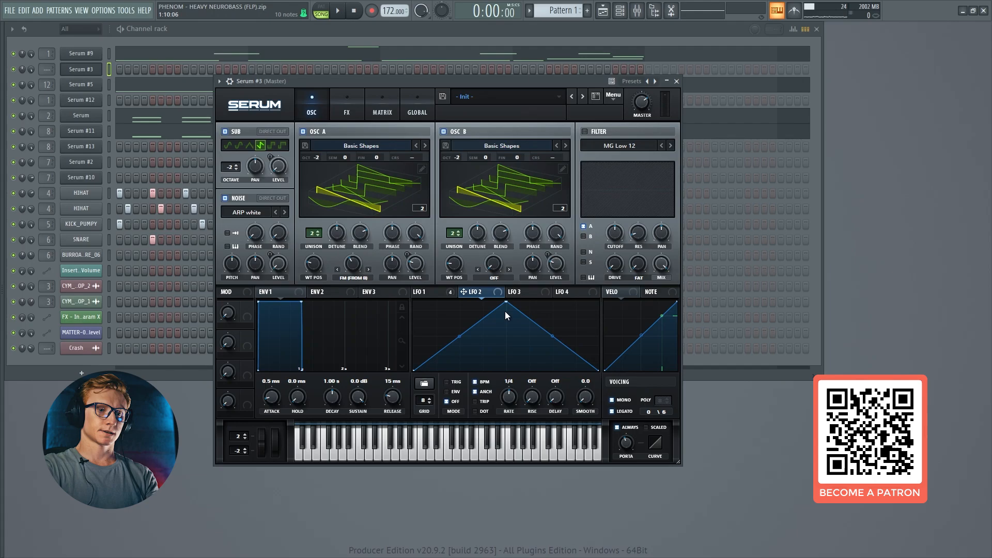
pyautogui.moveTo(503, 302); pyautogui.dragTo(413, 303)
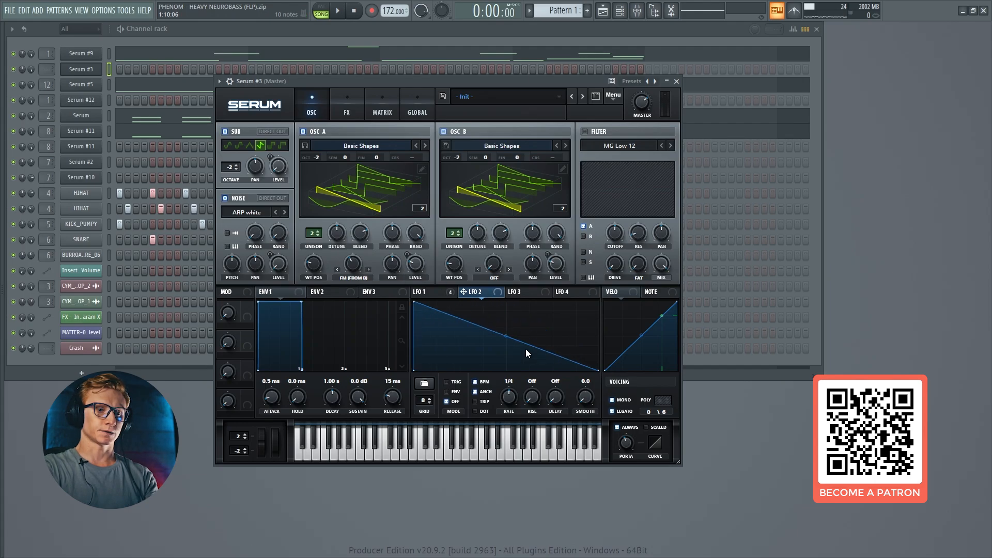
pyautogui.moveTo(505, 336); pyautogui.dragTo(440, 367)
pyautogui.doubleClick(492, 335)
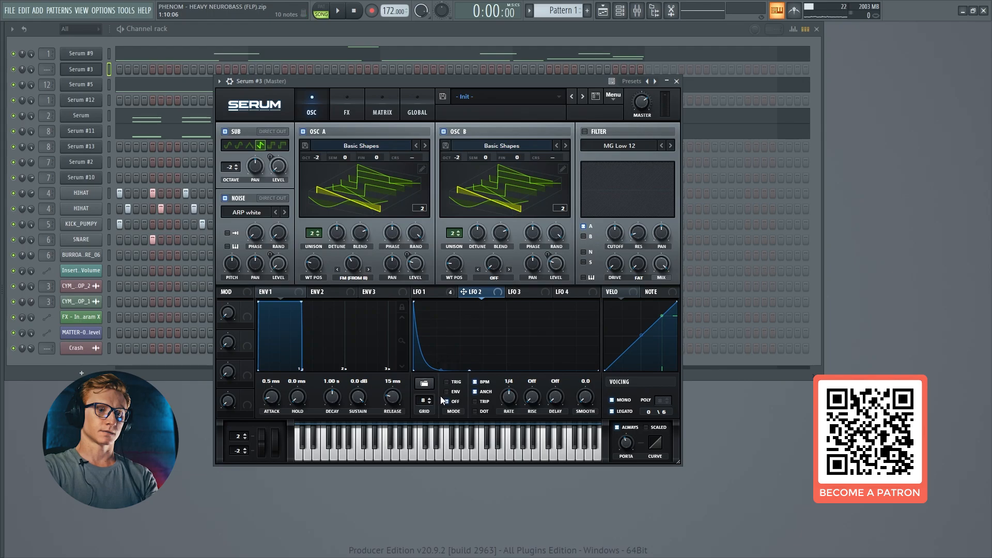
pyautogui.moveTo(506, 397); pyautogui.dragTo(506, 415)
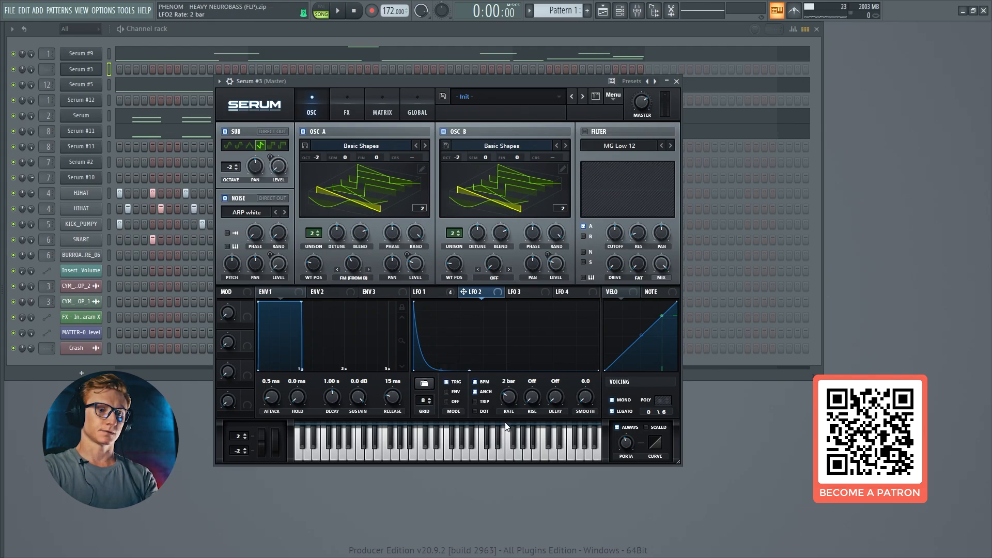
# Add a modulation matrix row routing LFO 2 to master tuning (Mast.Tun) with an amount of 16
pyautogui.click(385, 117)
pyautogui.scroll(-1, 413, 191)
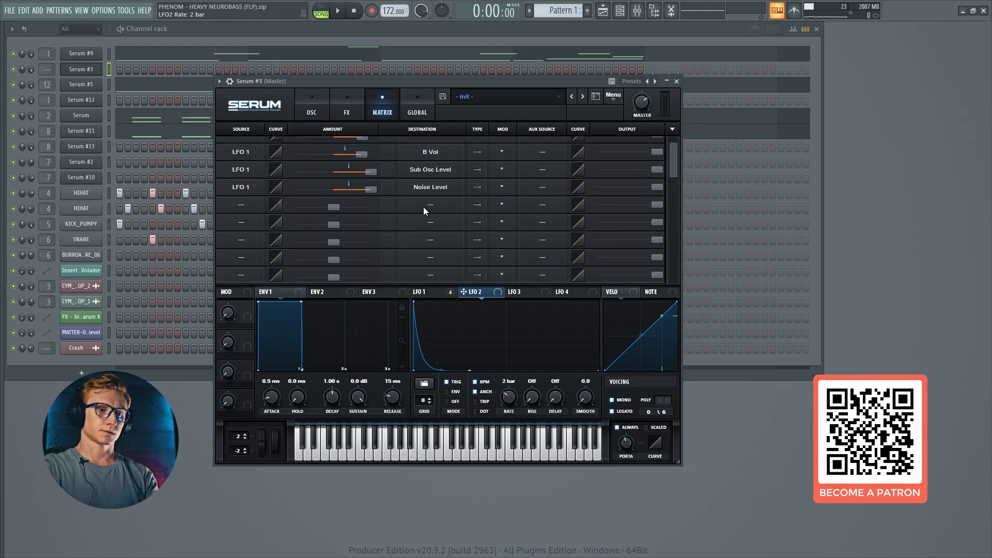
pyautogui.click(423, 207)
pyautogui.moveTo(461, 313)
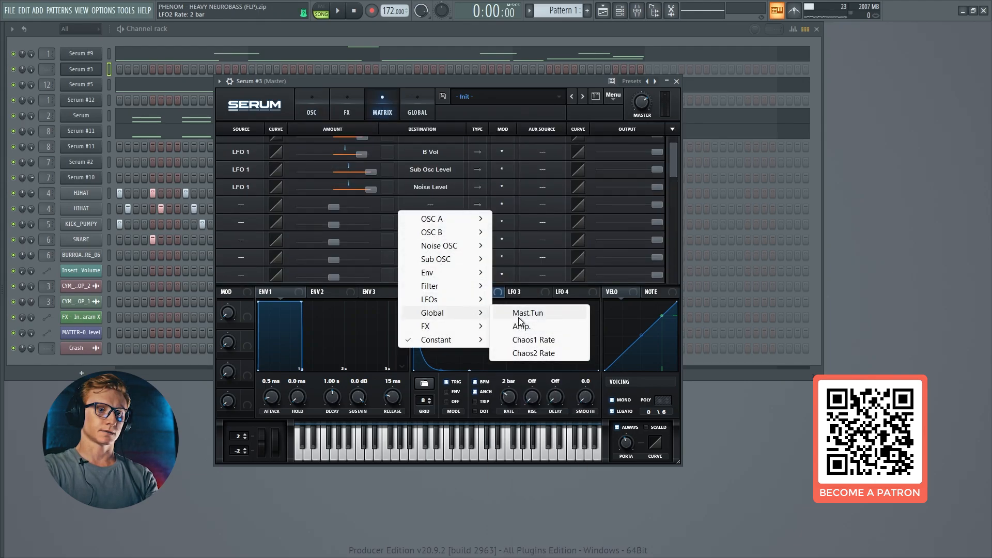
pyautogui.click(516, 314)
pyautogui.click(255, 207)
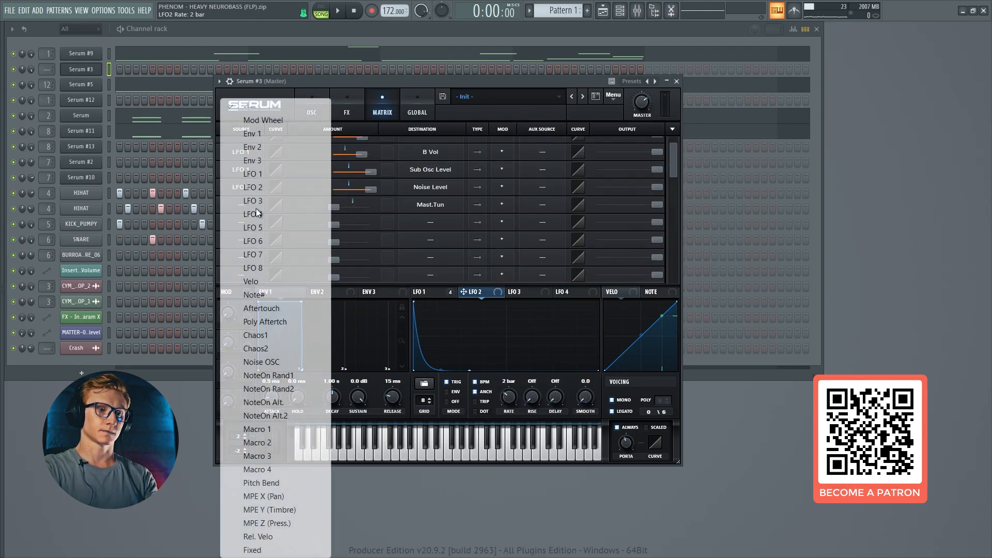
pyautogui.click(259, 192)
pyautogui.scroll(2, 234, 211)
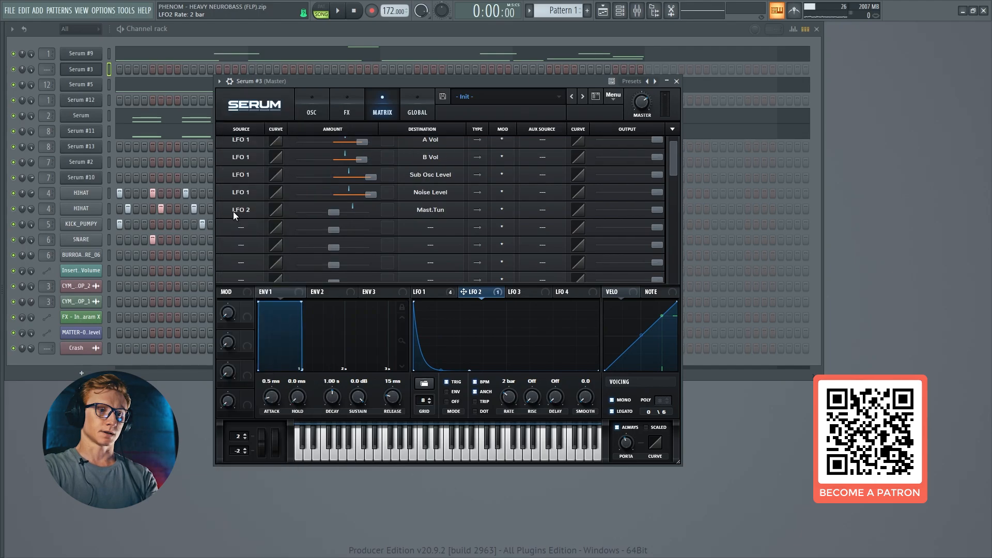
pyautogui.moveTo(333, 222); pyautogui.dragTo(343, 222)
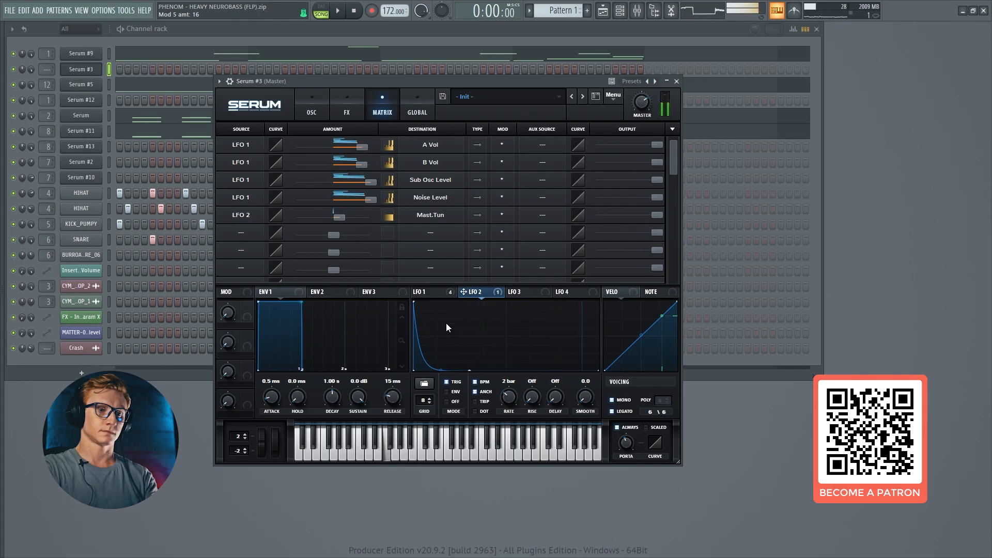
# Enable the filter with the Allpasses type and route oscillators A, B, noise and sub through it
pyautogui.click(441, 289)
pyautogui.click(321, 113)
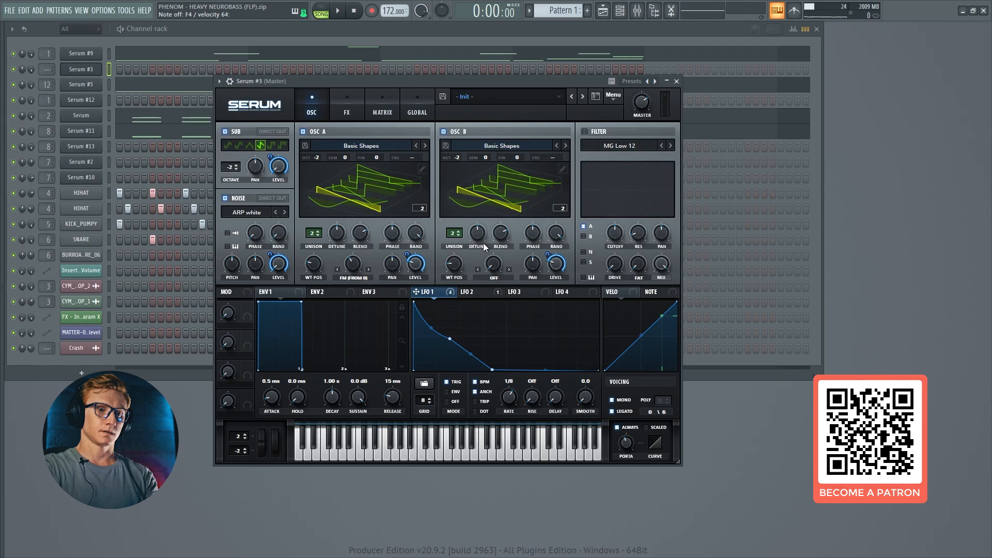
pyautogui.click(588, 132)
pyautogui.click(608, 146)
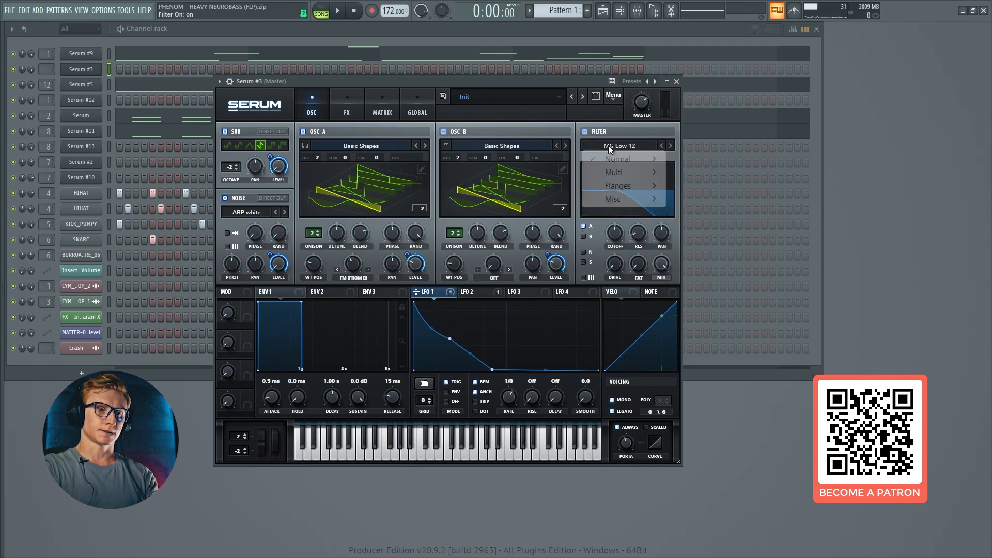
pyautogui.moveTo(646, 202)
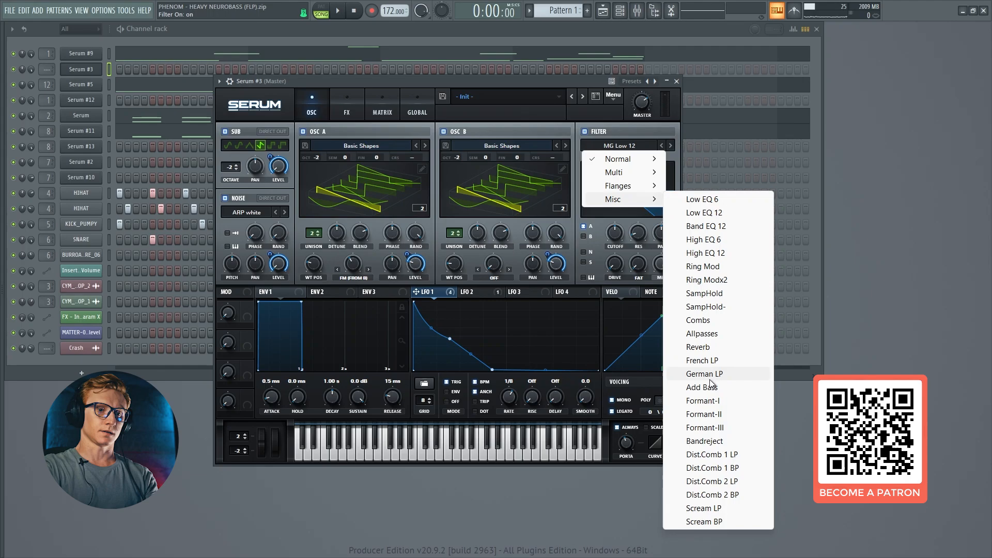
pyautogui.click(713, 334)
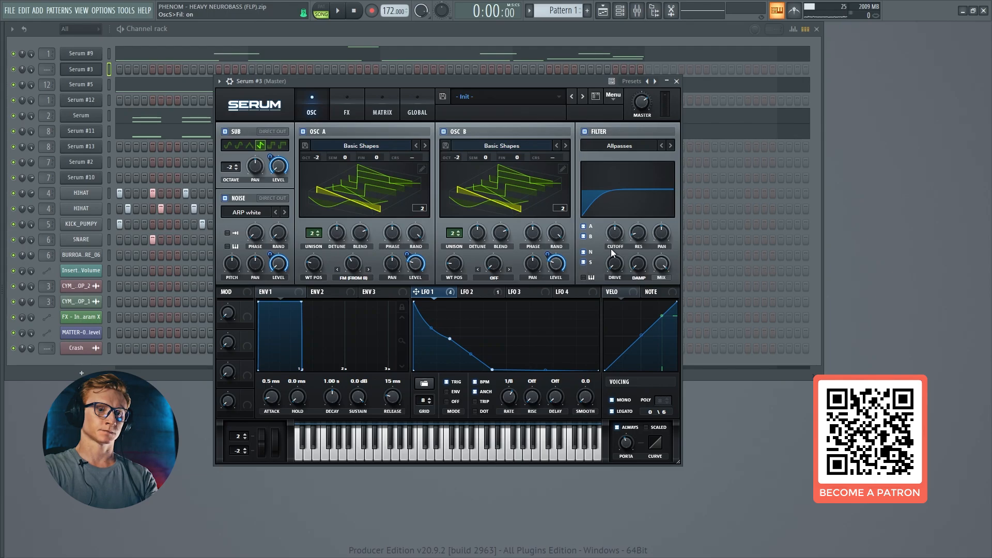
# Lower the filter cutoff, modulate it with LFO 1, and raise the filter resonance to about 72%
pyautogui.moveTo(609, 239); pyautogui.dragTo(637, 143)
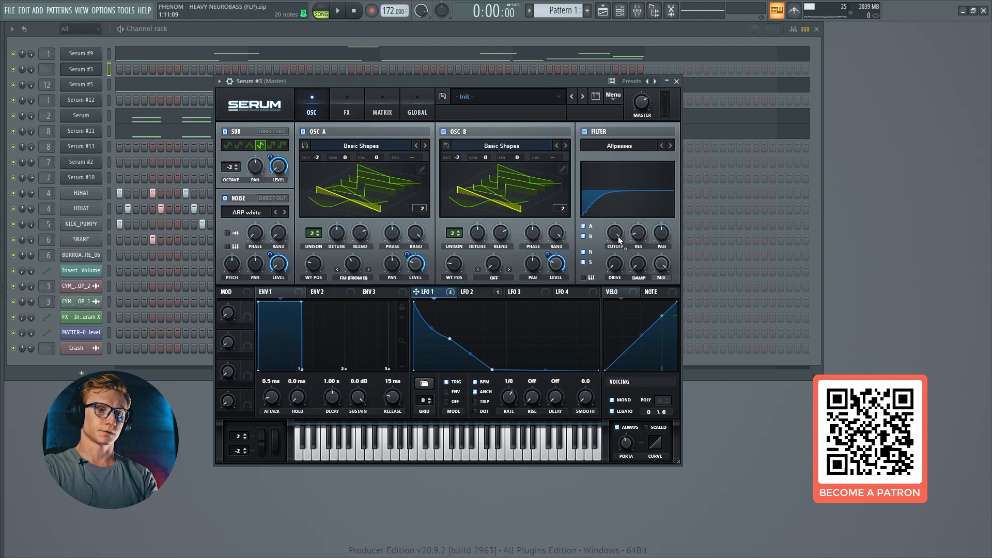
pyautogui.moveTo(609, 224); pyautogui.dragTo(641, 219)
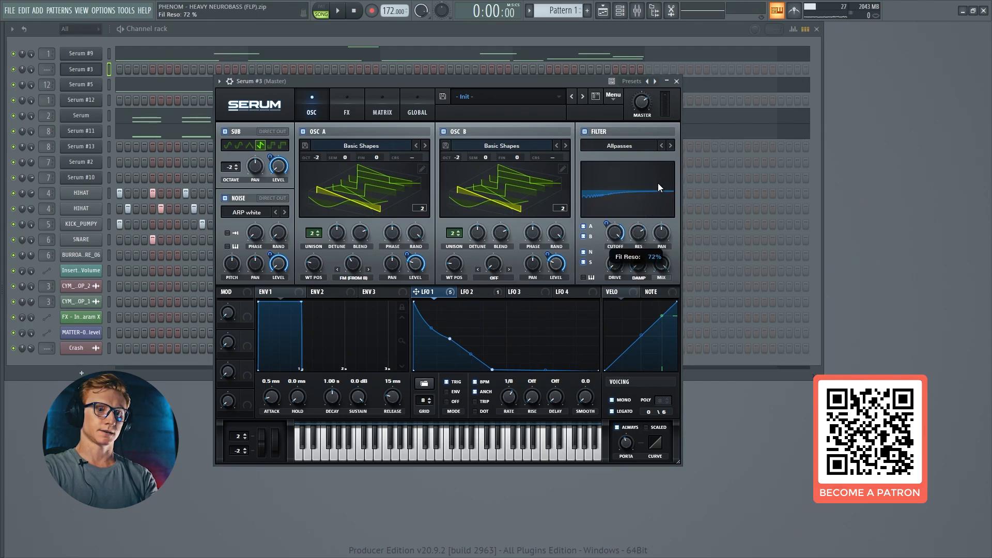
pyautogui.moveTo(658, 183); pyautogui.dragTo(660, 178)
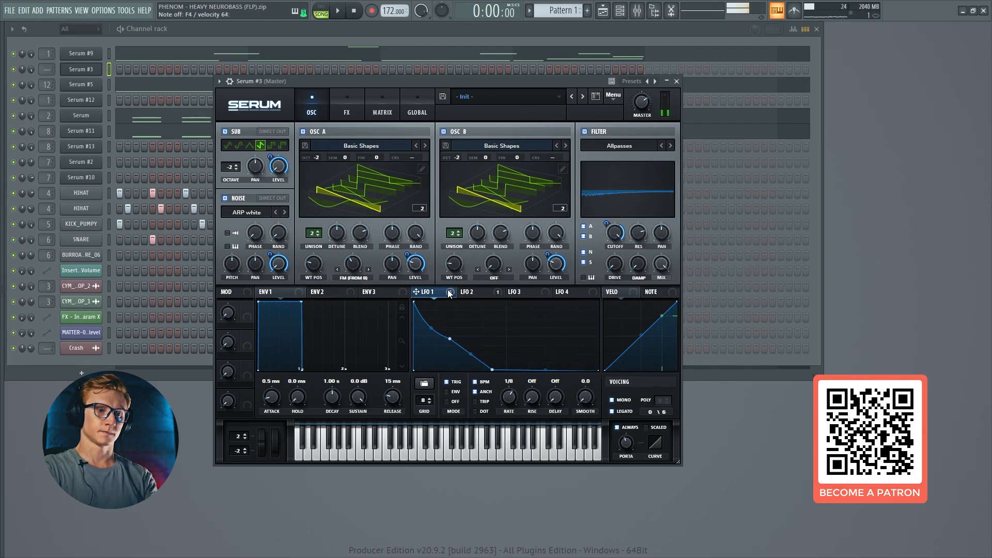
# Modulate the filter resonance with LFO 1 and set the filter drive to 23%
pyautogui.click(631, 223)
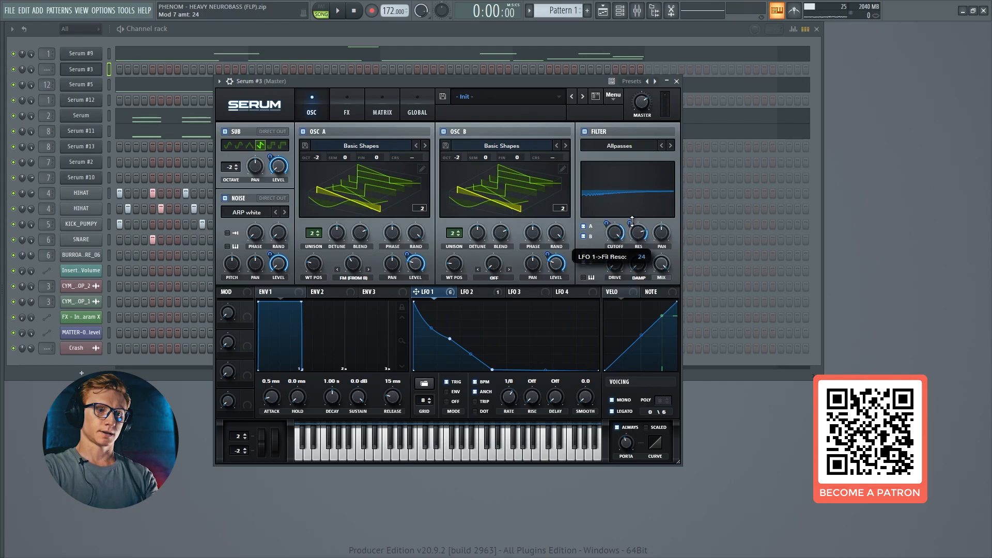
pyautogui.moveTo(631, 228)
pyautogui.mouseDown()
pyautogui.moveTo(625, 243)
pyautogui.moveTo(630, 221)
pyautogui.mouseUp()
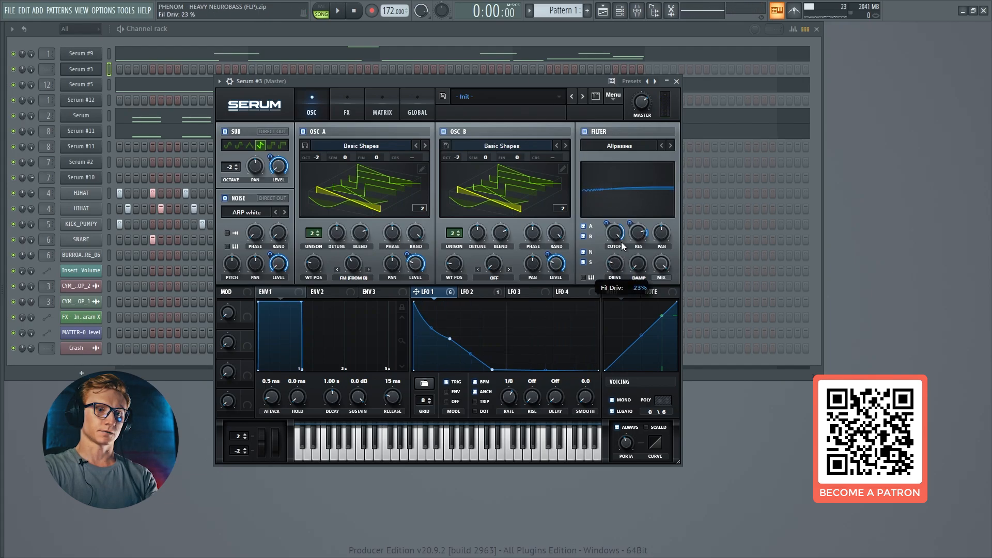
# Set the filter drive to 26% and its Var amount to 21%, and compare the sound with the filter bypassed
pyautogui.scroll(4, 610, 262)
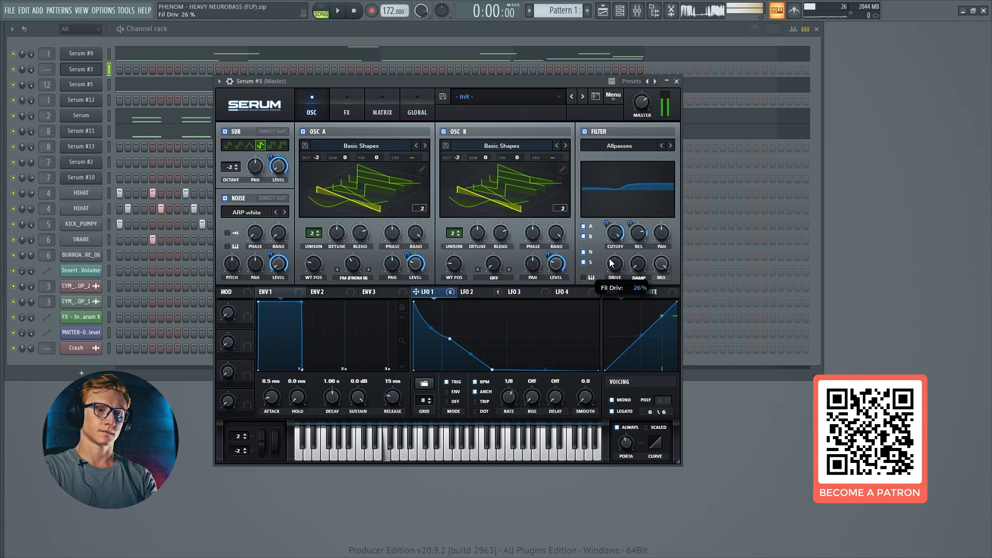
pyautogui.moveTo(641, 265); pyautogui.dragTo(646, 247)
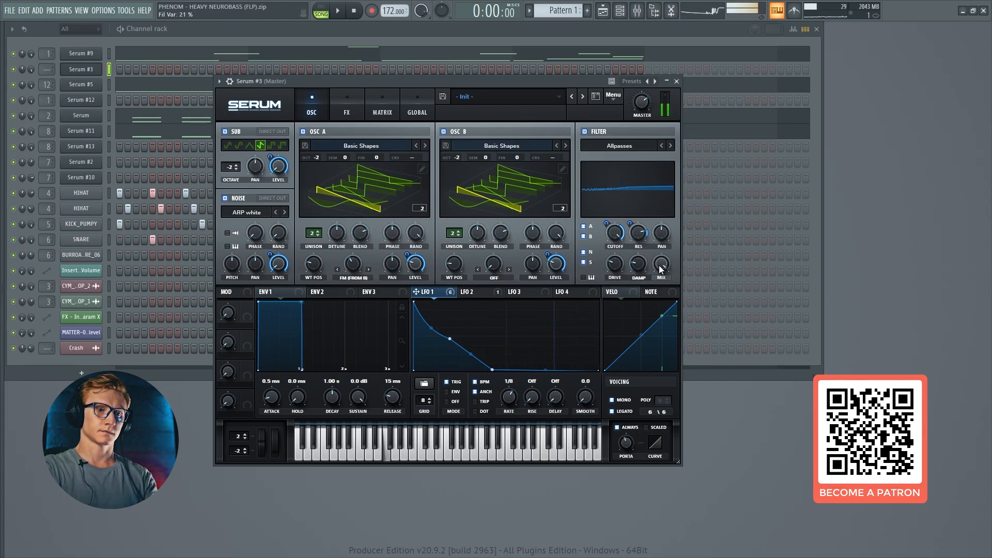
pyautogui.click(584, 132)
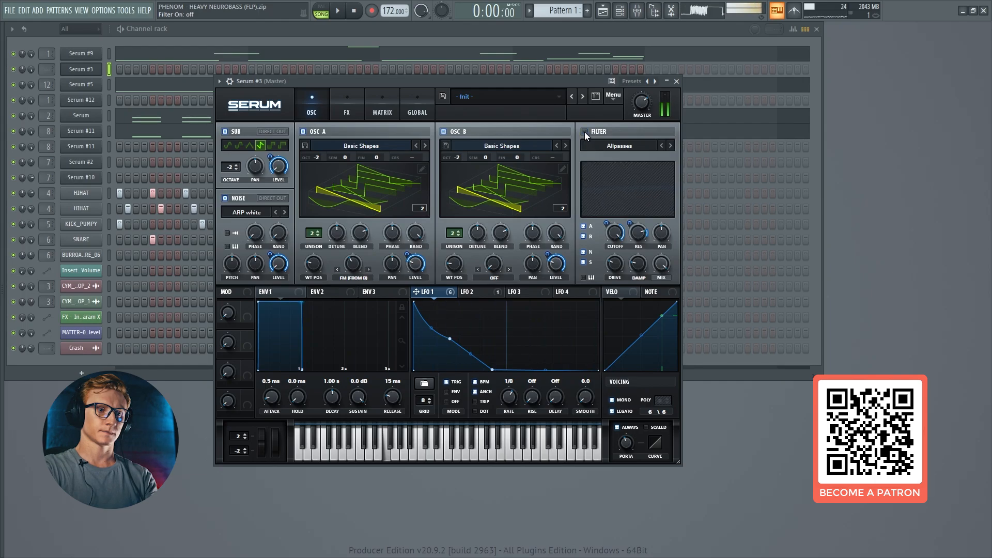
pyautogui.click(584, 132)
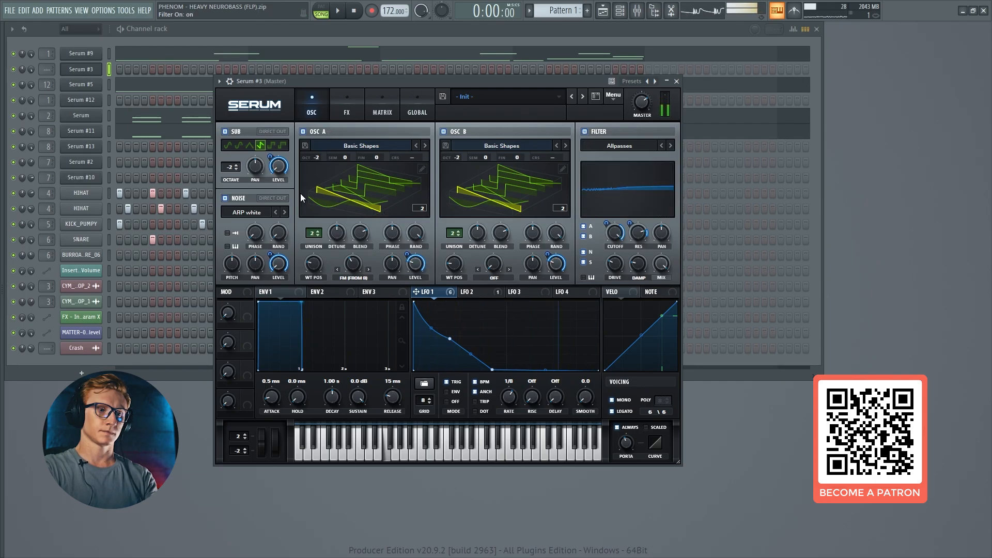
# Enable Tube distortion and a flanger with 44% mix in the effects rack, and add a chorus directly after the flanger
pyautogui.click(347, 106)
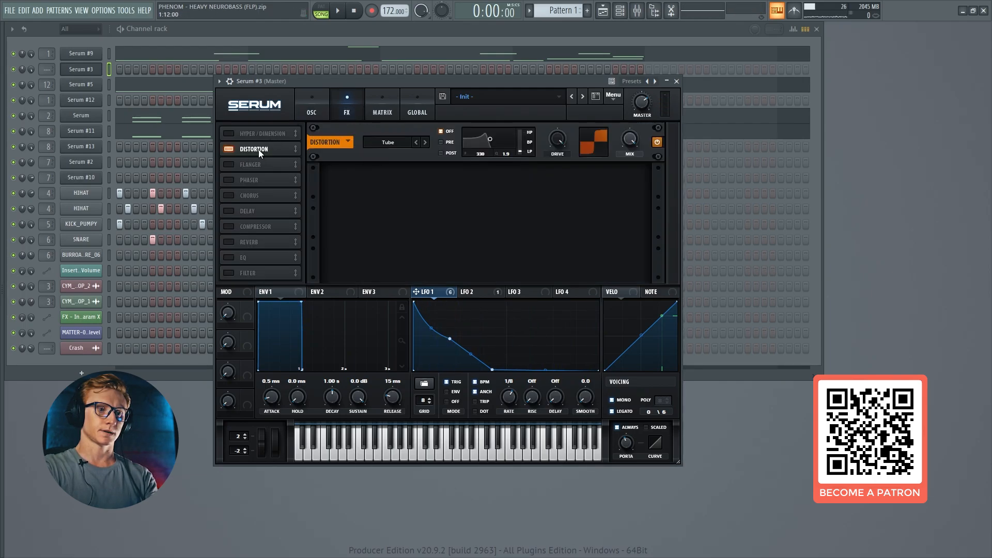
pyautogui.click(229, 165)
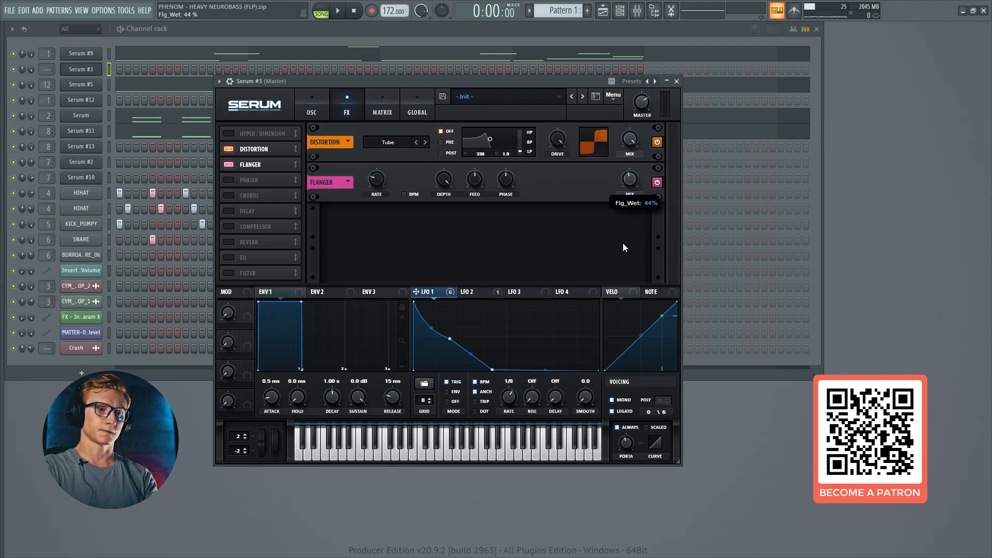
pyautogui.click(228, 194)
pyautogui.moveTo(246, 194)
pyautogui.mouseDown()
pyautogui.moveTo(262, 175)
pyautogui.moveTo(263, 184)
pyautogui.mouseUp()
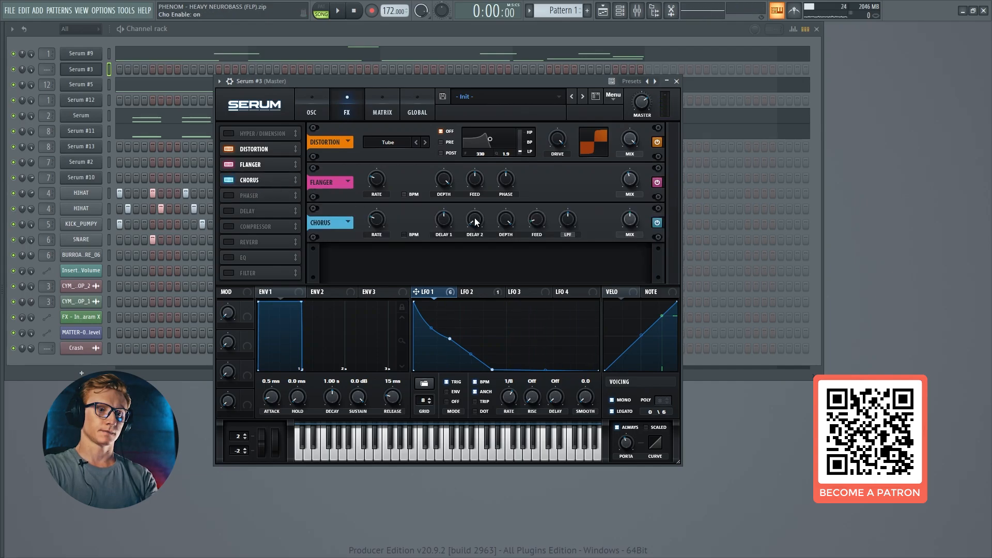
# Adjust the chorus depth and feedback, and lower its mix to 15%
pyautogui.moveTo(504, 225); pyautogui.dragTo(508, 229)
pyautogui.moveTo(501, 271); pyautogui.dragTo(503, 259)
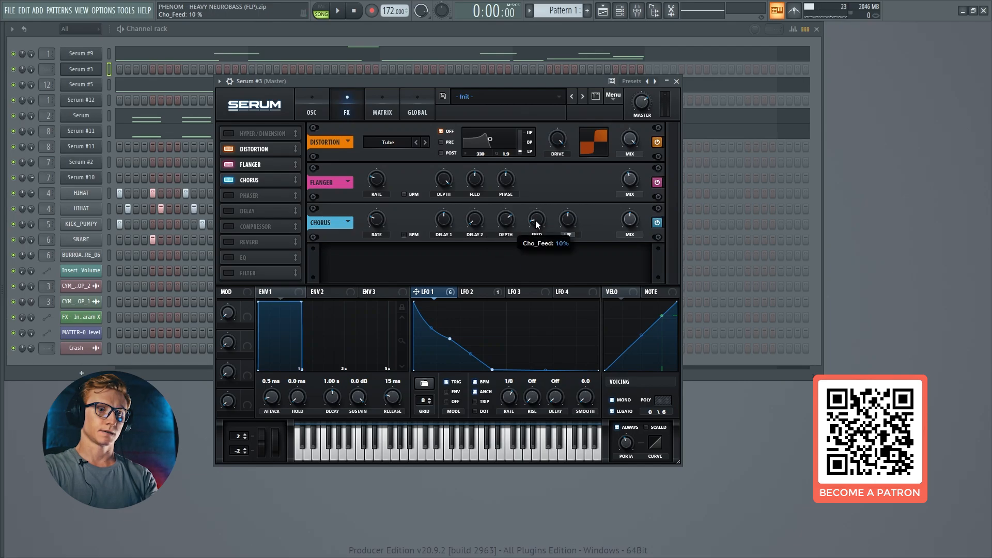
pyautogui.moveTo(536, 219); pyautogui.dragTo(536, 215)
pyautogui.moveTo(632, 223); pyautogui.dragTo(629, 258)
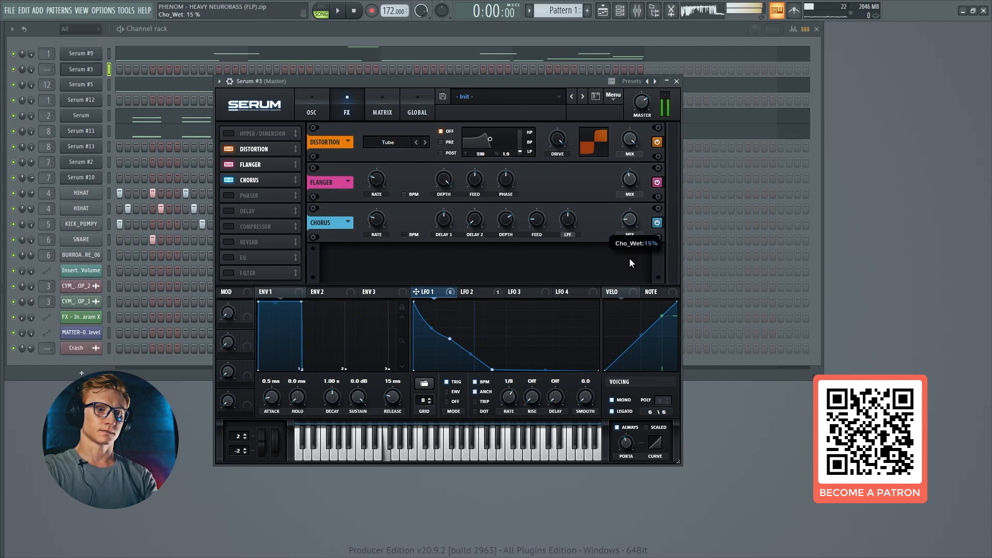
# Bypass the chorus and flanger and switch both back on to compare the sound
pyautogui.click(229, 179)
pyautogui.click(228, 164)
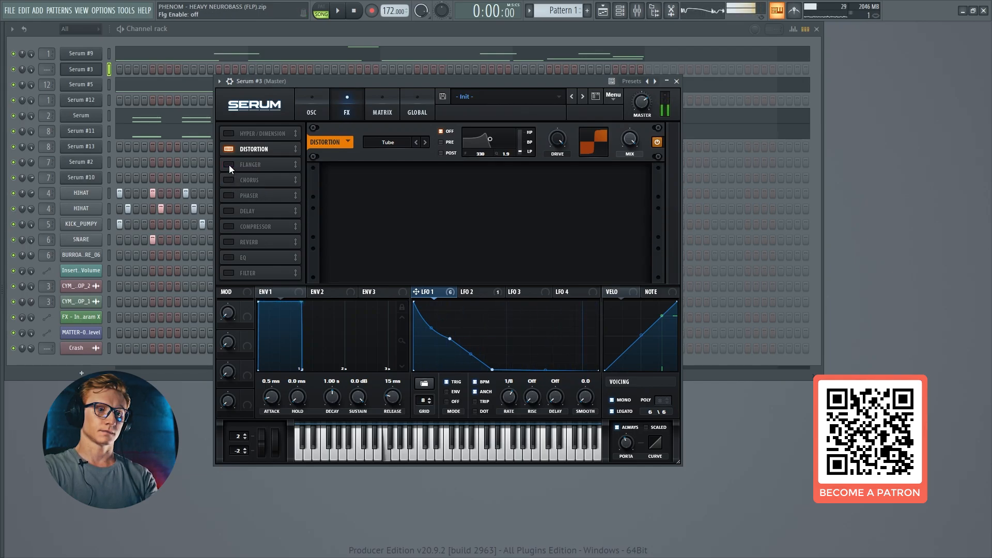
pyautogui.click(228, 164)
pyautogui.click(230, 180)
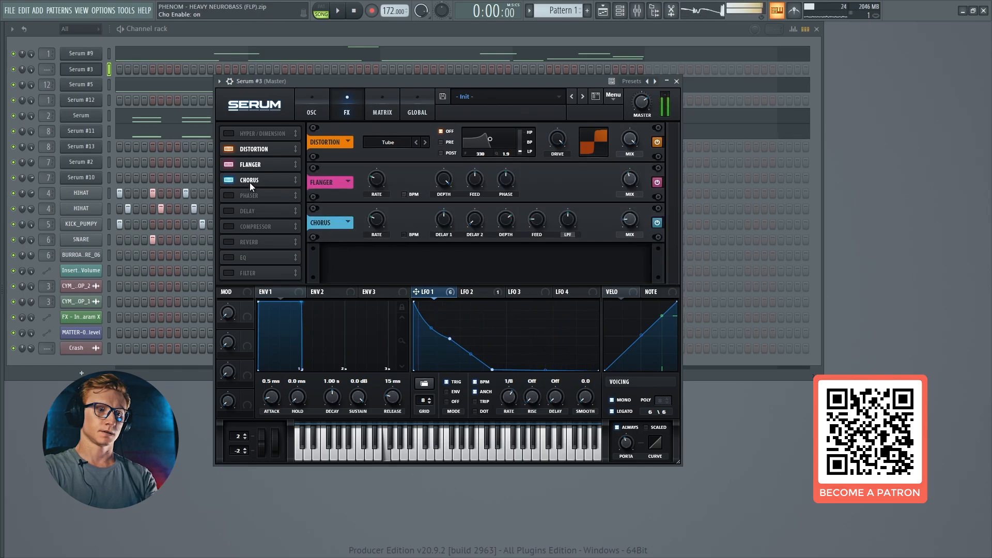
# Add a compressor directly after the chorus, enable its multiband mode, and raise its gain
pyautogui.click(229, 226)
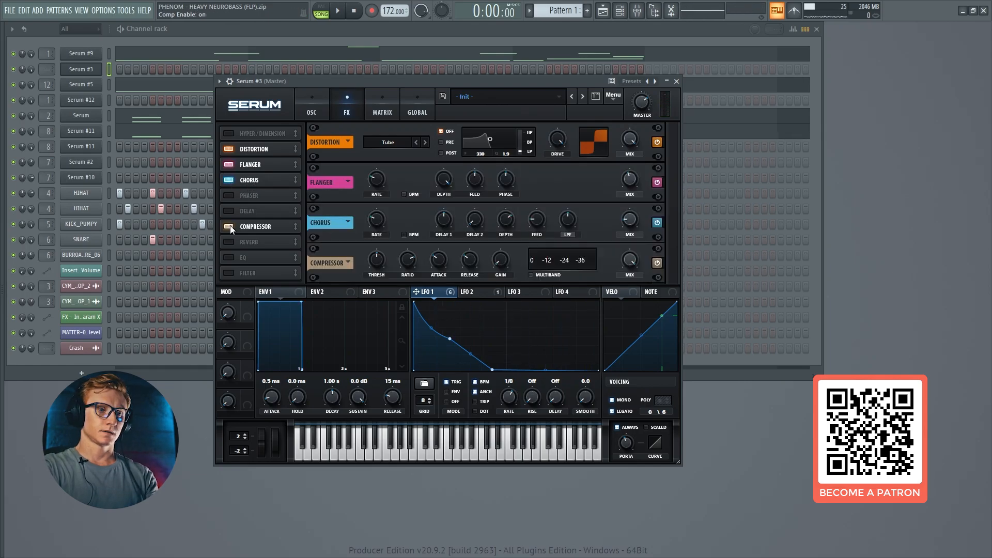
pyautogui.moveTo(237, 224); pyautogui.dragTo(251, 198)
pyautogui.click(540, 276)
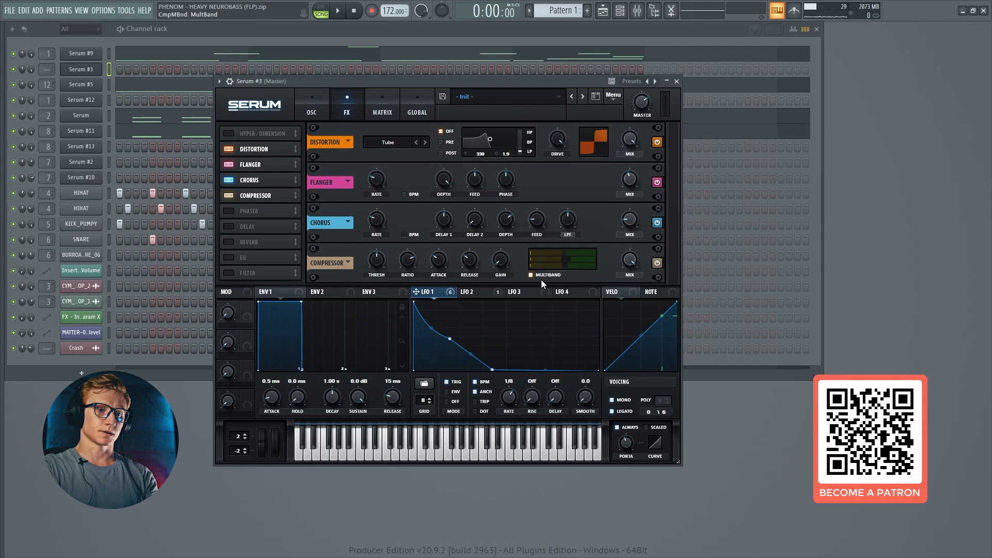
pyautogui.moveTo(506, 262)
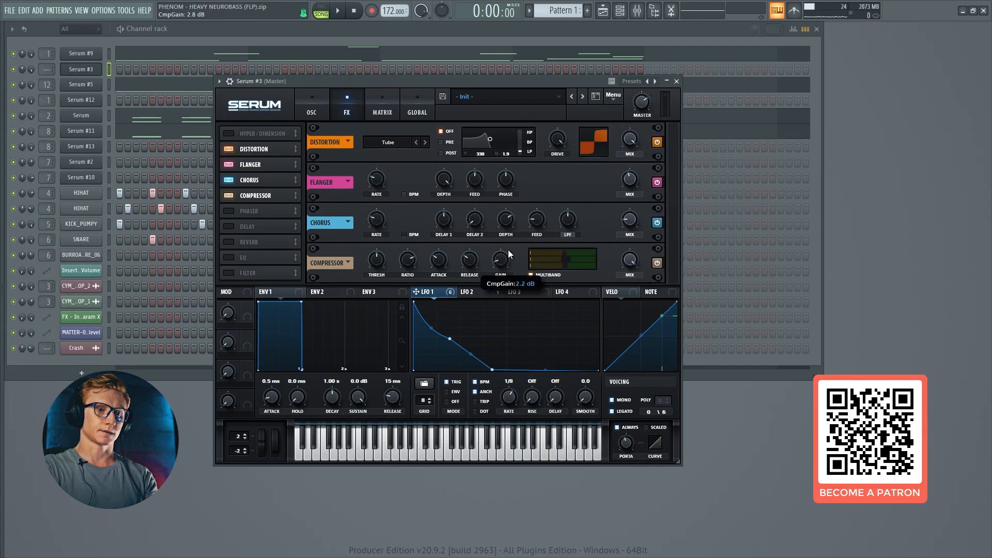
pyautogui.moveTo(507, 249); pyautogui.dragTo(516, 230)
# Adjust the high and low band levels of the multiband compressor
pyautogui.moveTo(578, 252)
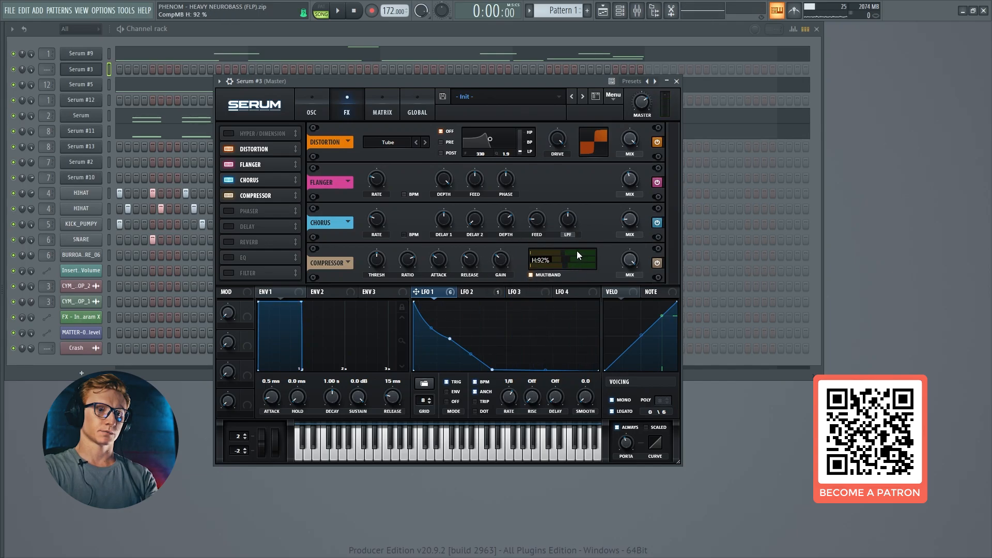
pyautogui.moveTo(576, 250); pyautogui.dragTo(597, 261)
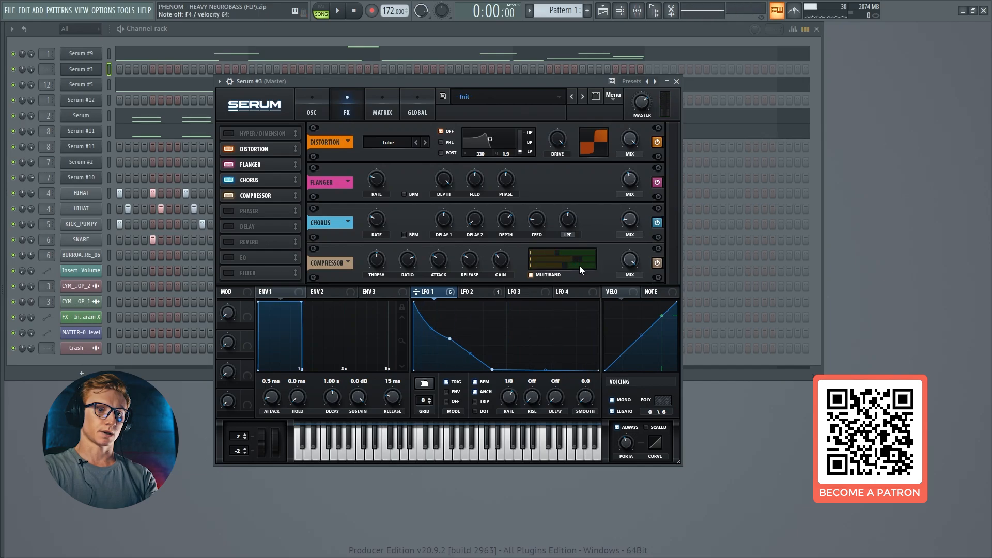
pyautogui.moveTo(572, 265); pyautogui.dragTo(593, 267)
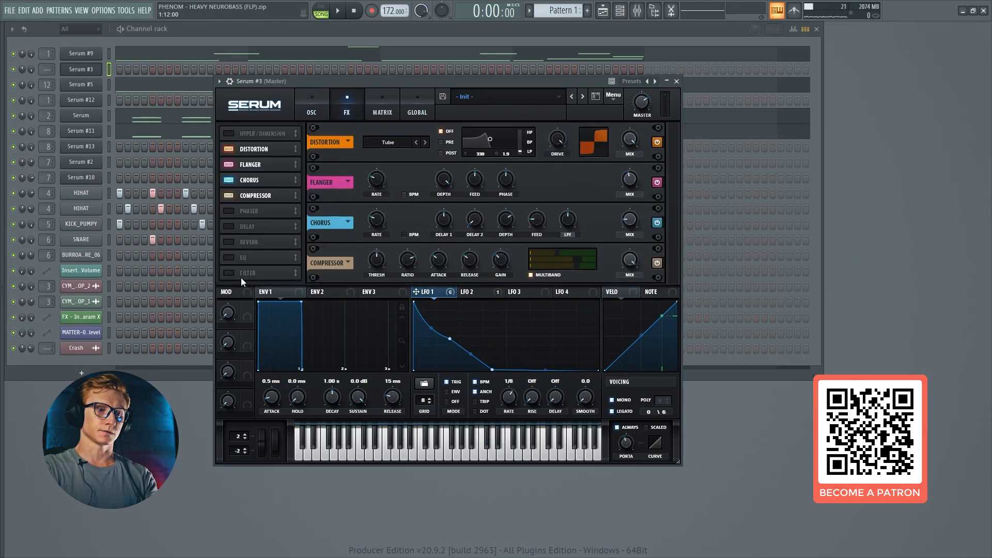
# Enable the effects filter directly after the compressor and set its type to HN 12
pyautogui.click(230, 273)
pyautogui.moveTo(238, 275); pyautogui.dragTo(249, 211)
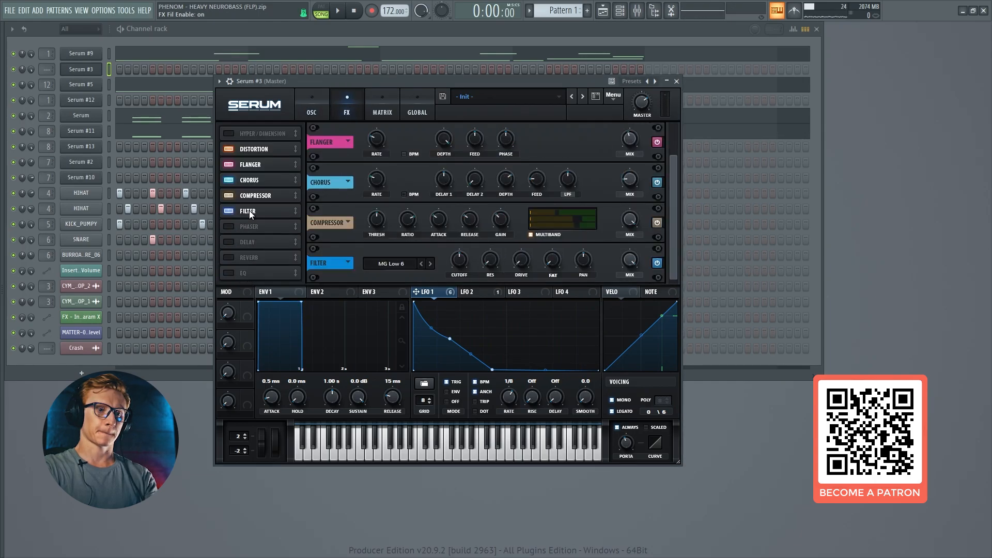
pyautogui.click(398, 267)
pyautogui.moveTo(436, 290)
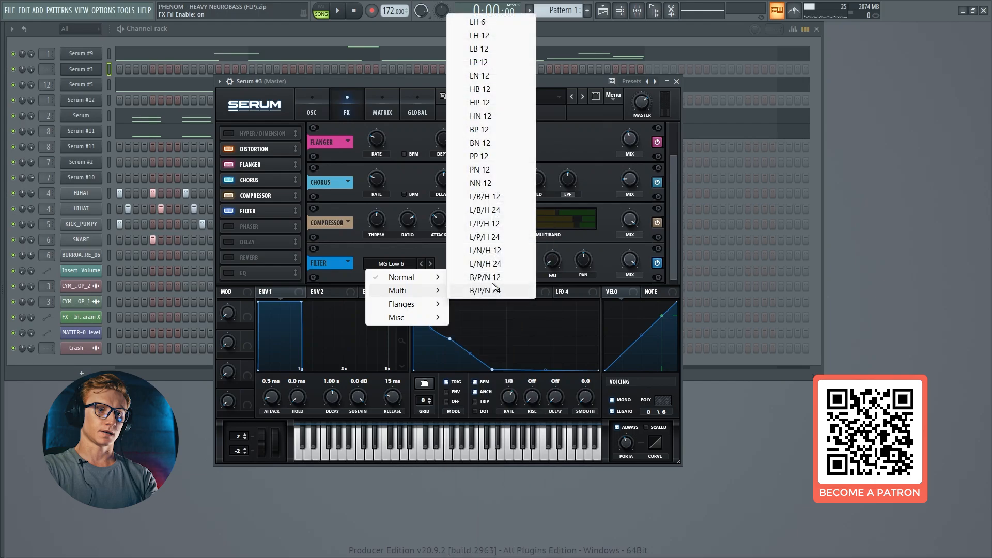
pyautogui.click(488, 116)
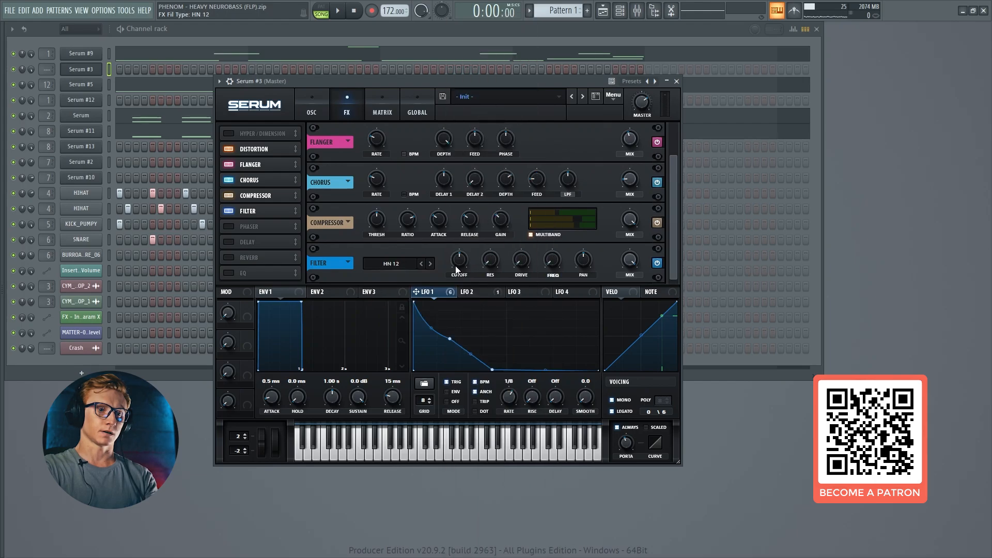
# Modulate the effects filter's cutoff, resonance and Freq with LFO 1, and raise its drive
pyautogui.moveTo(455, 268); pyautogui.dragTo(451, 247)
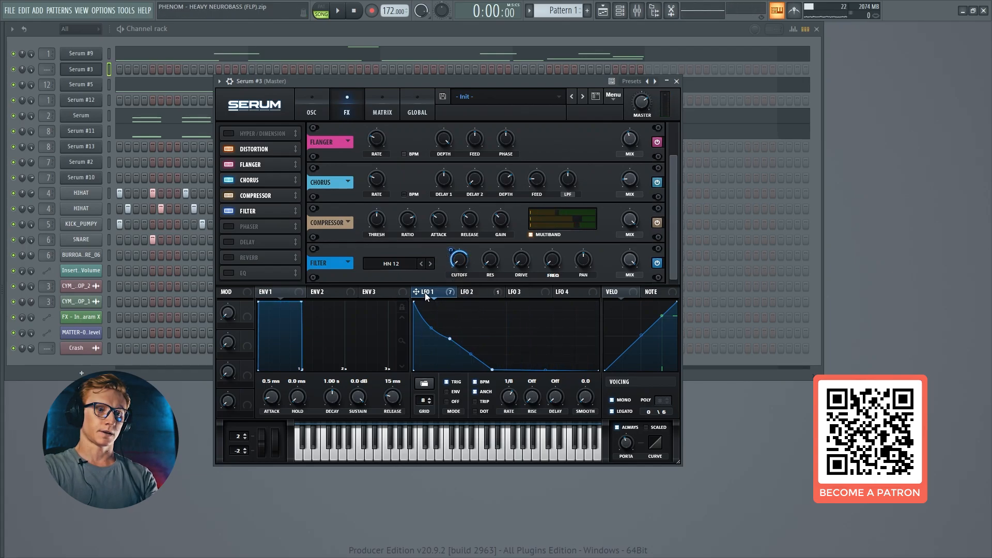
pyautogui.moveTo(480, 250); pyautogui.dragTo(481, 276)
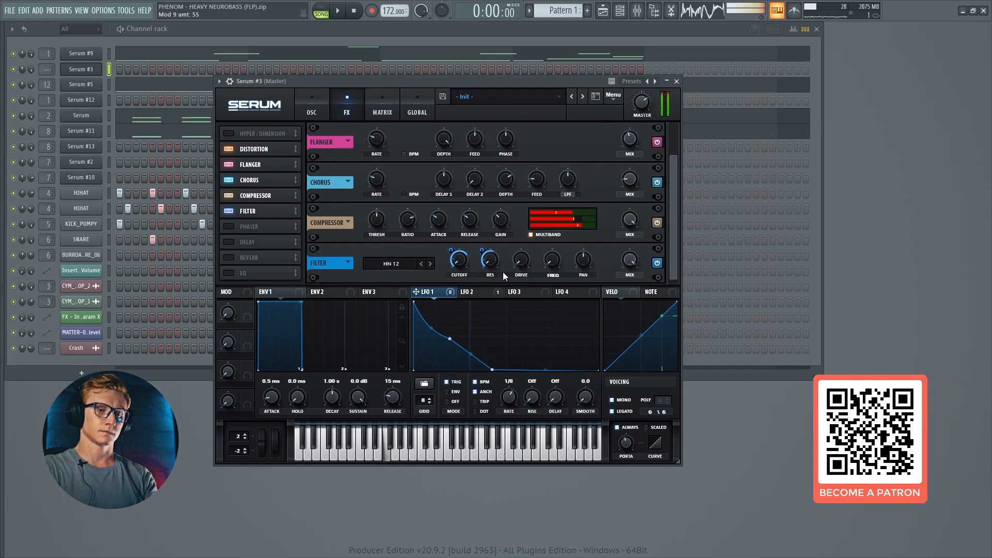
pyautogui.moveTo(521, 260)
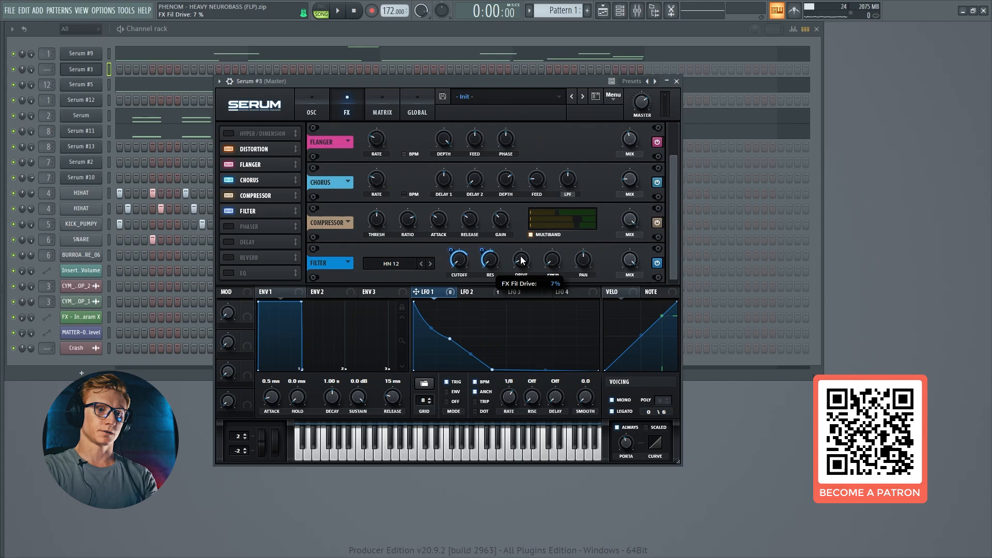
pyautogui.moveTo(523, 259); pyautogui.dragTo(524, 235)
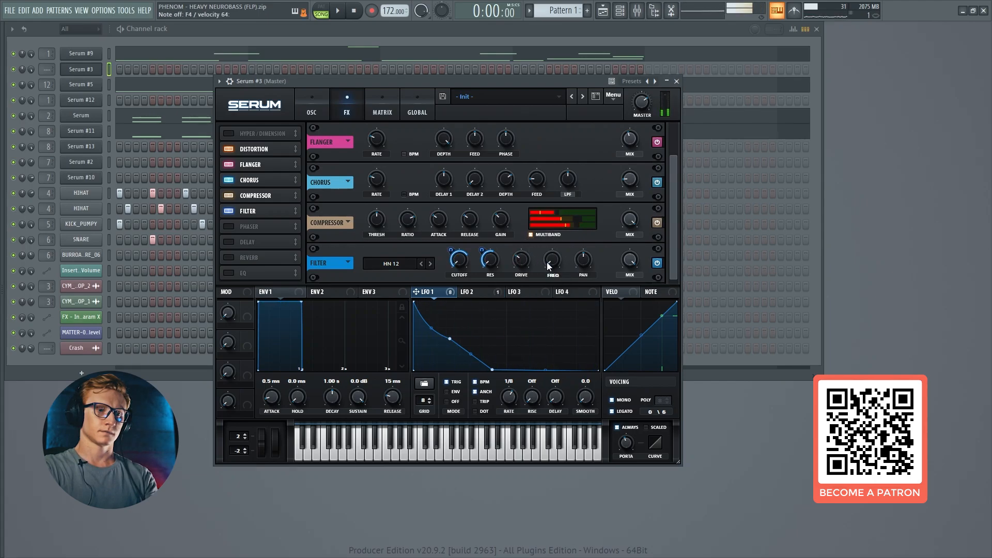
pyautogui.moveTo(446, 291); pyautogui.dragTo(546, 263)
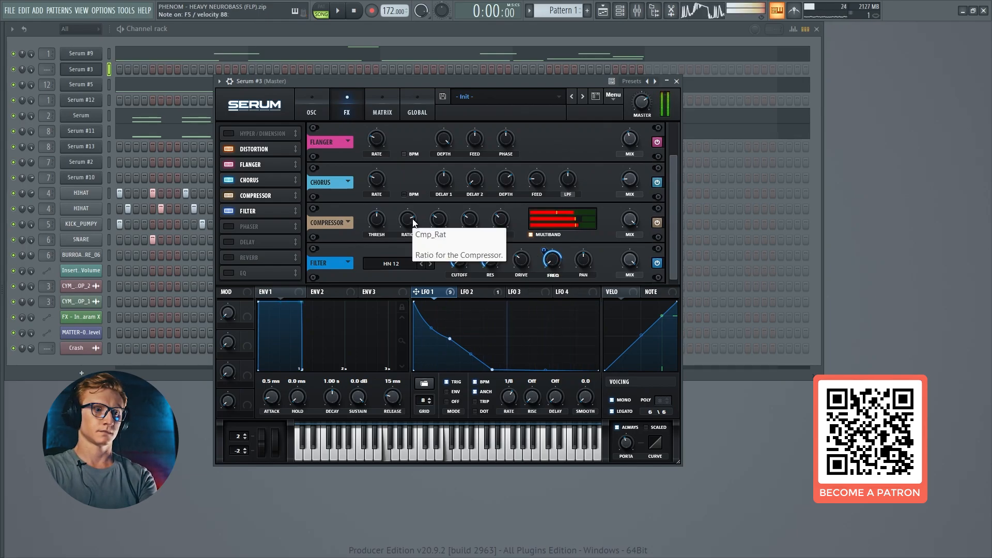
# Close the Serum window, route the Serum #3 channel to mixer track 1, and show the mixer
pyautogui.click(304, 116)
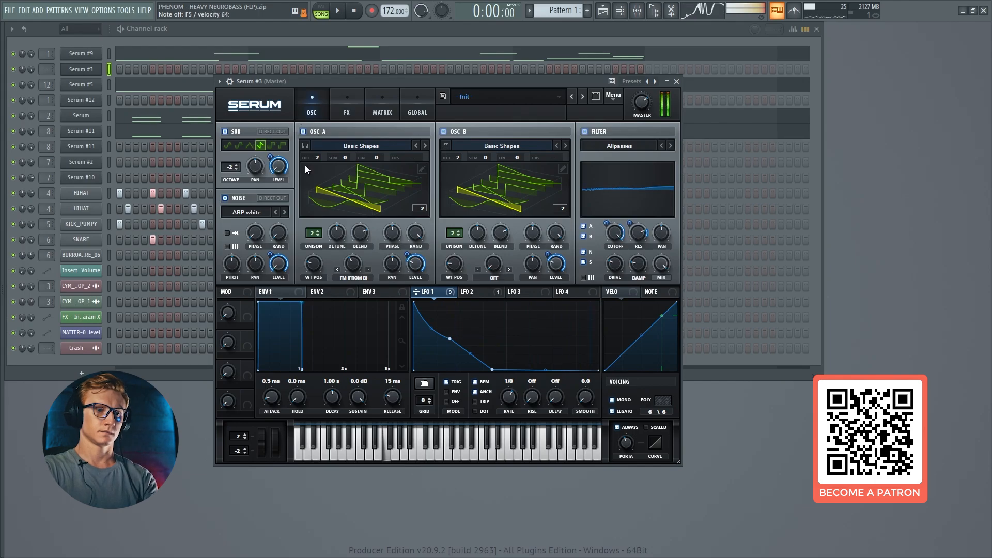
pyautogui.press('Escape')
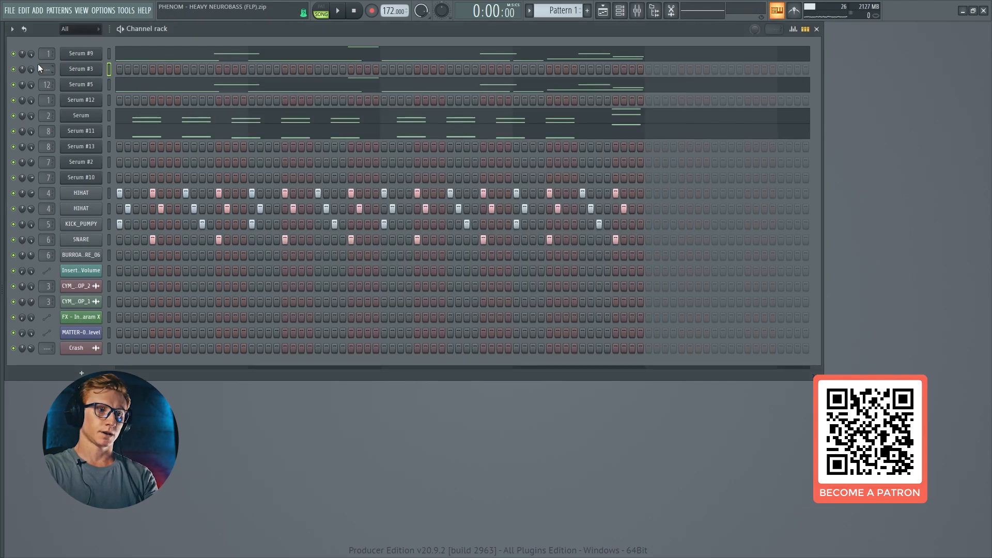
pyautogui.moveTo(43, 69); pyautogui.dragTo(44, 65)
pyautogui.press('F9')
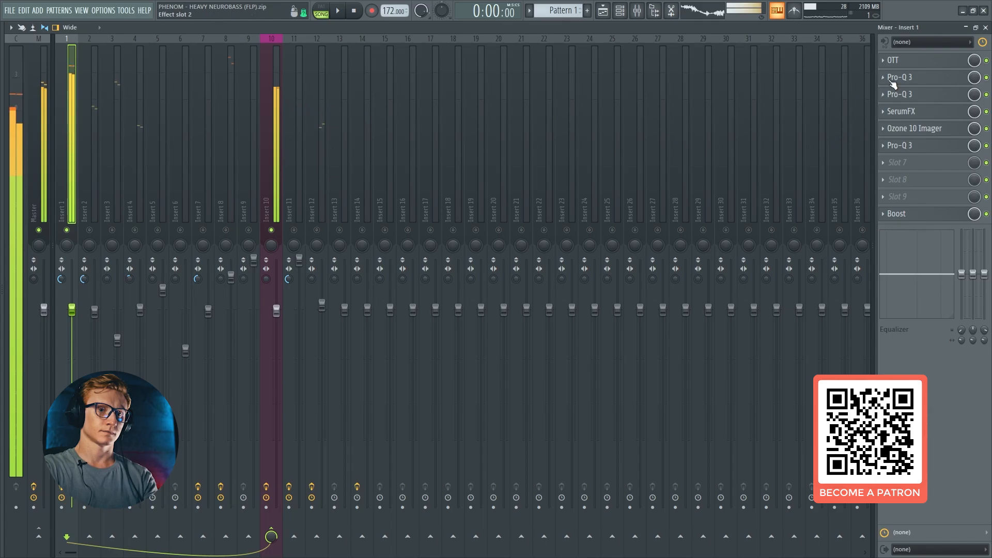
# Bypass the six effects from OTT to the last Pro-Q 3 on Insert 1, re-enable only OTT, and open its settings
pyautogui.click(986, 59)
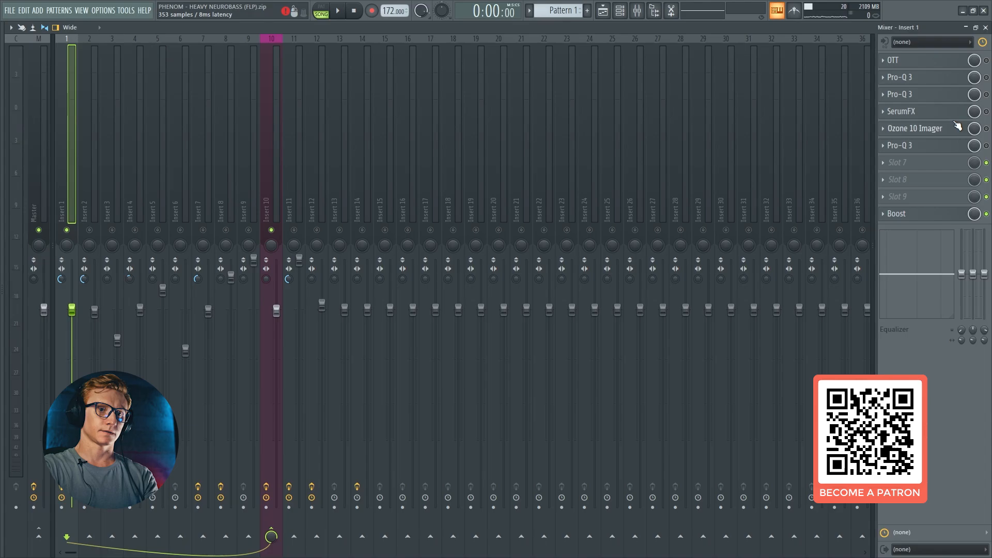
pyautogui.click(893, 60)
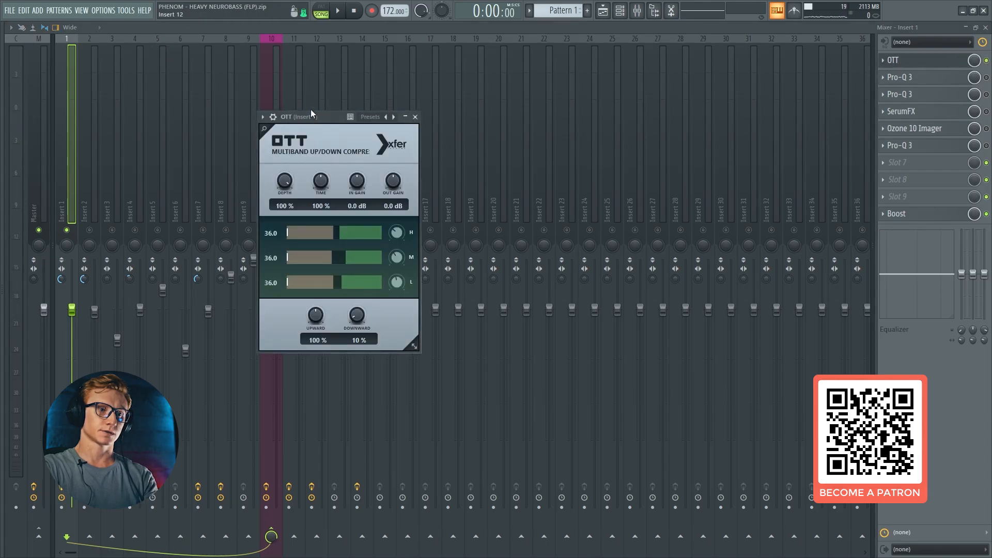
pyautogui.moveTo(312, 119); pyautogui.dragTo(313, 119)
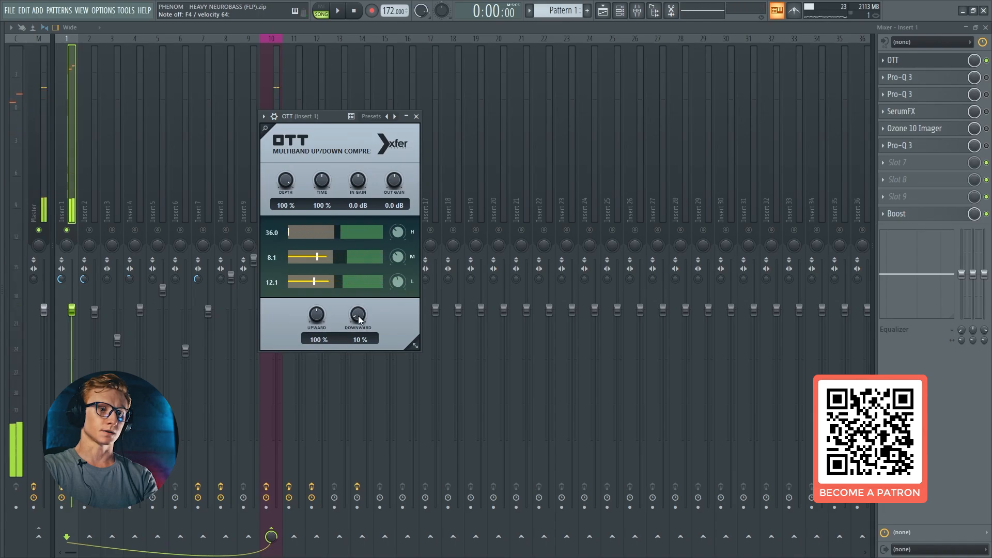
# Check the effect chains on mixer inserts 10 and 2, and reopen the OTT settings on Insert 1
pyautogui.click(264, 110)
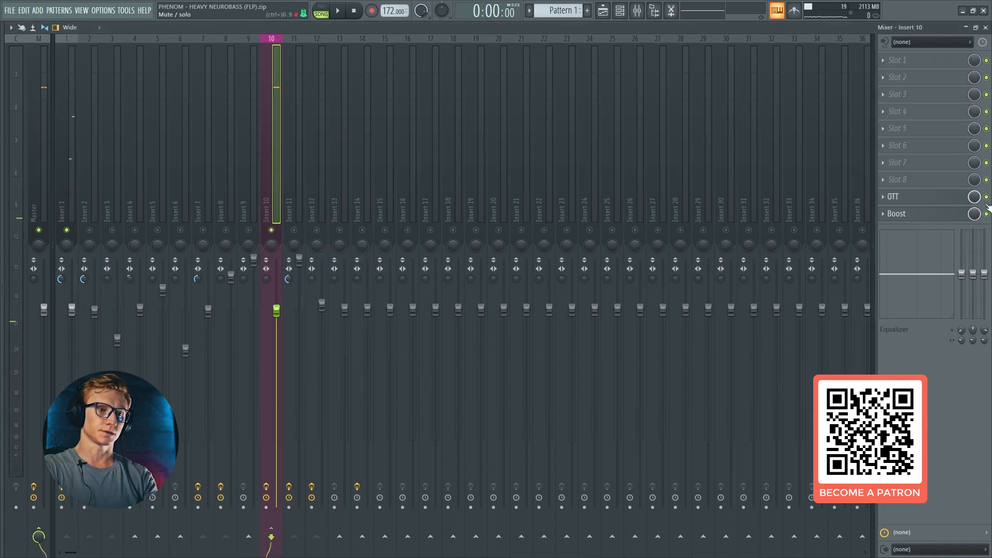
pyautogui.click(135, 133)
pyautogui.click(84, 135)
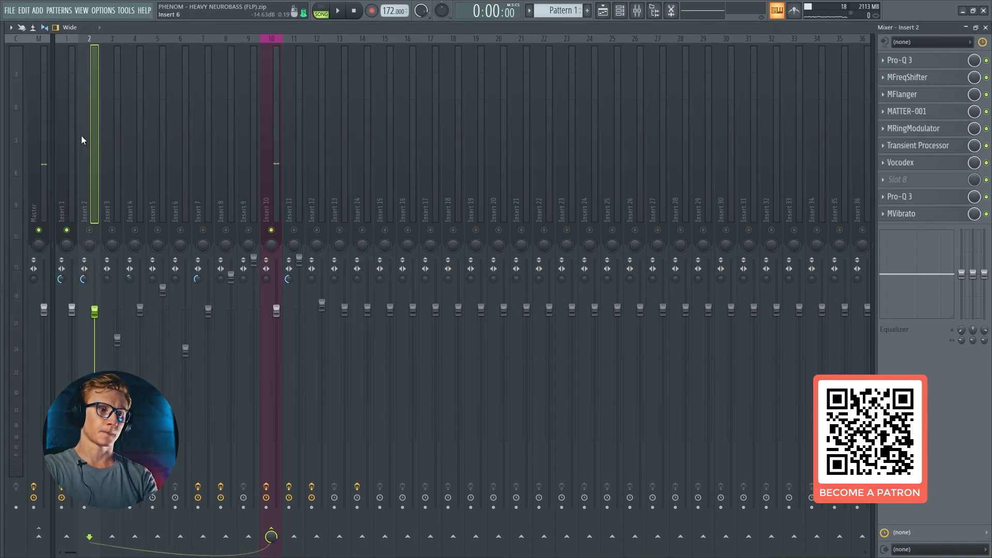
pyautogui.click(66, 132)
pyautogui.click(41, 129)
pyautogui.click(64, 138)
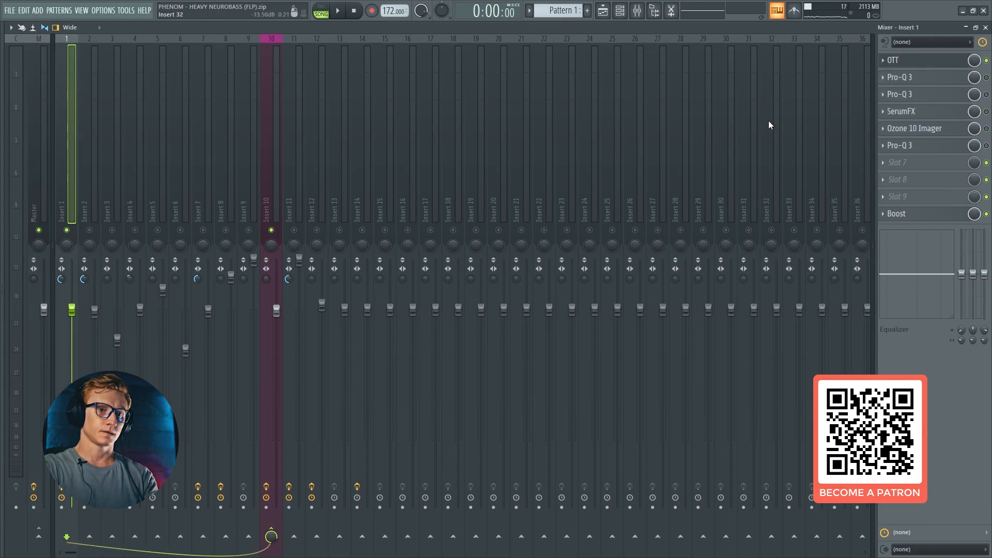
pyautogui.click(941, 66)
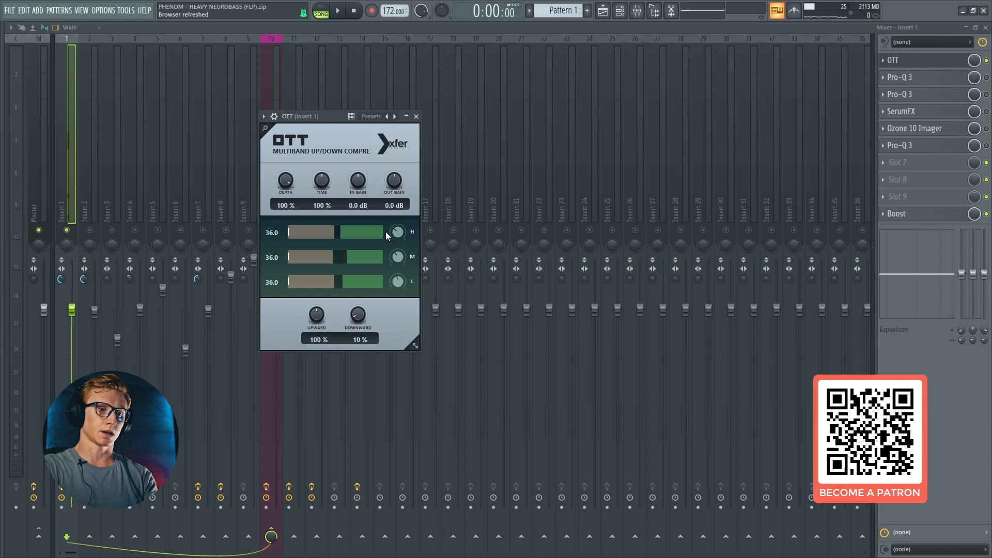
# Close the OTT settings, enable the first Pro-Q 3 on Insert 1, and review its EQ curve
pyautogui.click(899, 60)
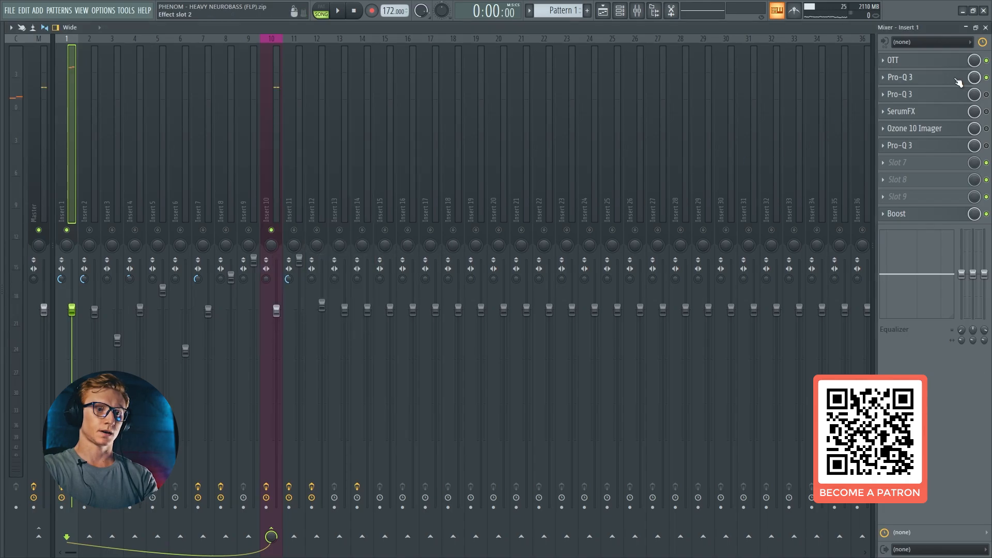
pyautogui.click(899, 77)
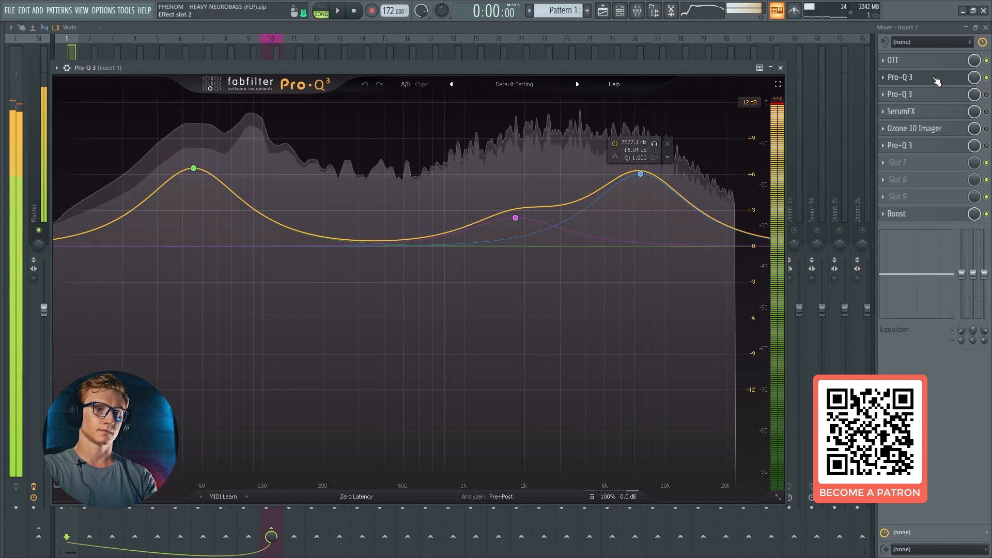
pyautogui.click(881, 95)
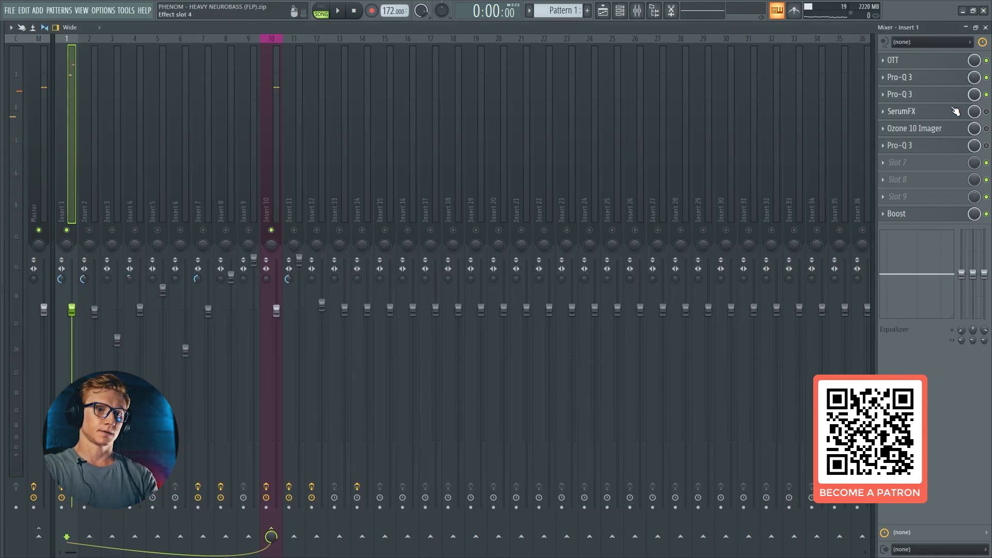
# Enable the second Pro-Q 3 on Insert 1, review its curve, and compare a played note with the effect bypassed and active
pyautogui.click(938, 96)
pyautogui.moveTo(427, 234)
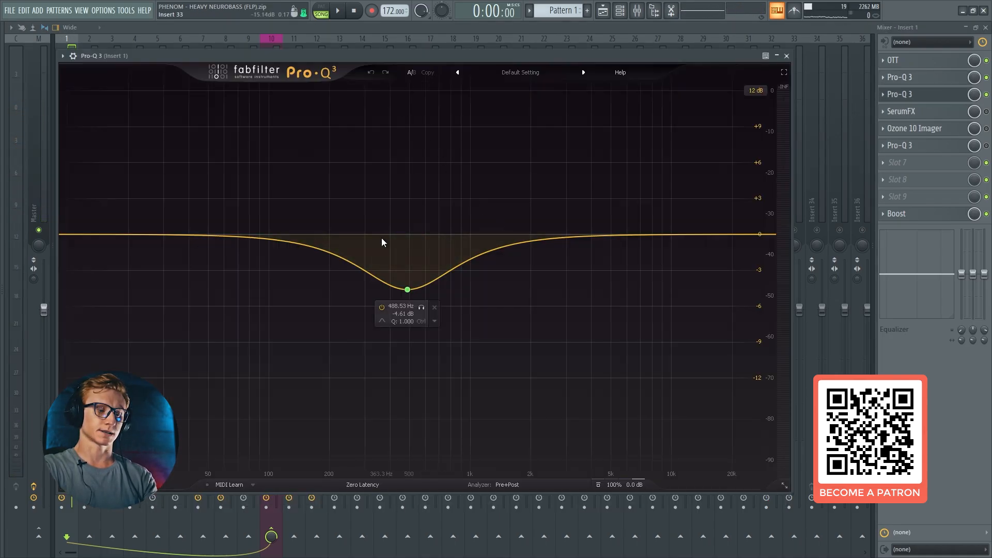
pyautogui.press('v')
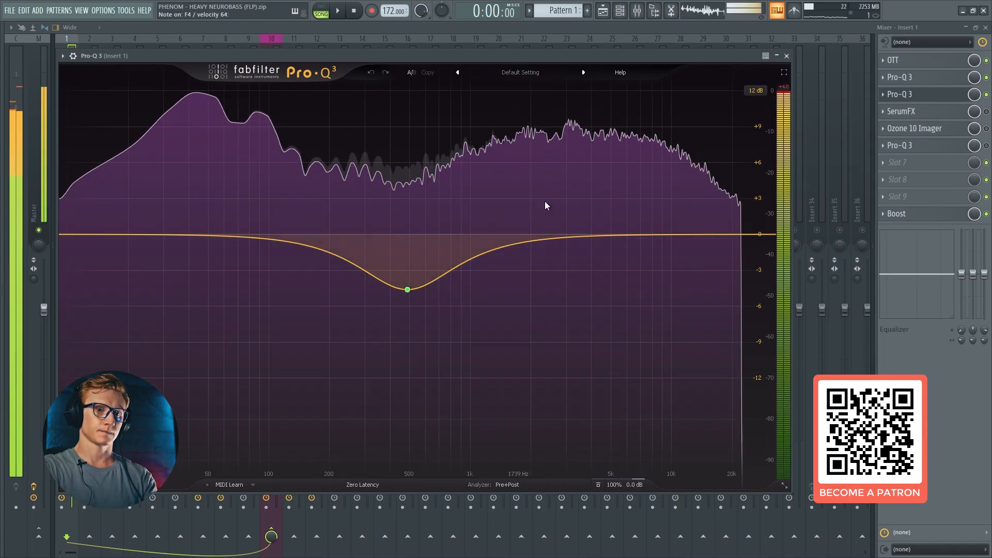
pyautogui.click(986, 95)
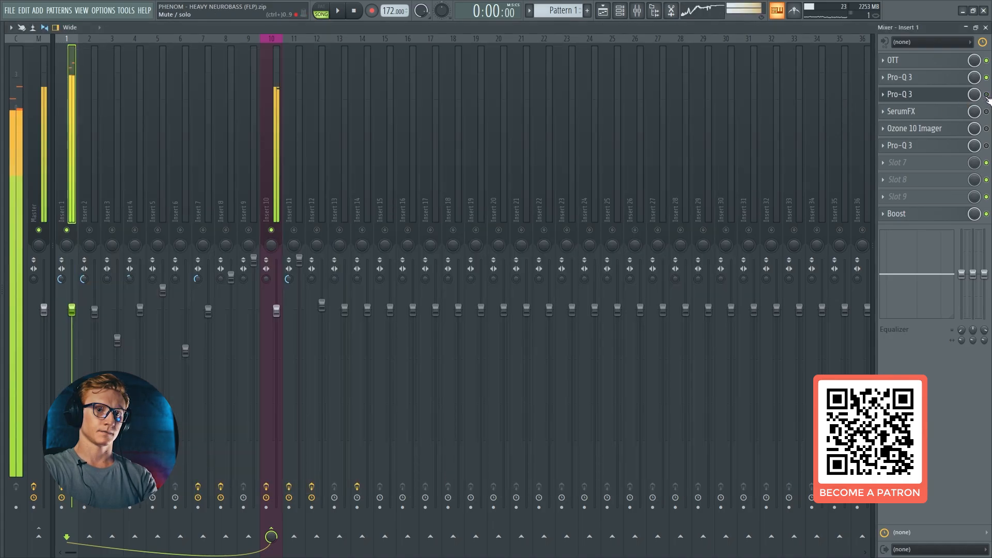
pyautogui.click(986, 95)
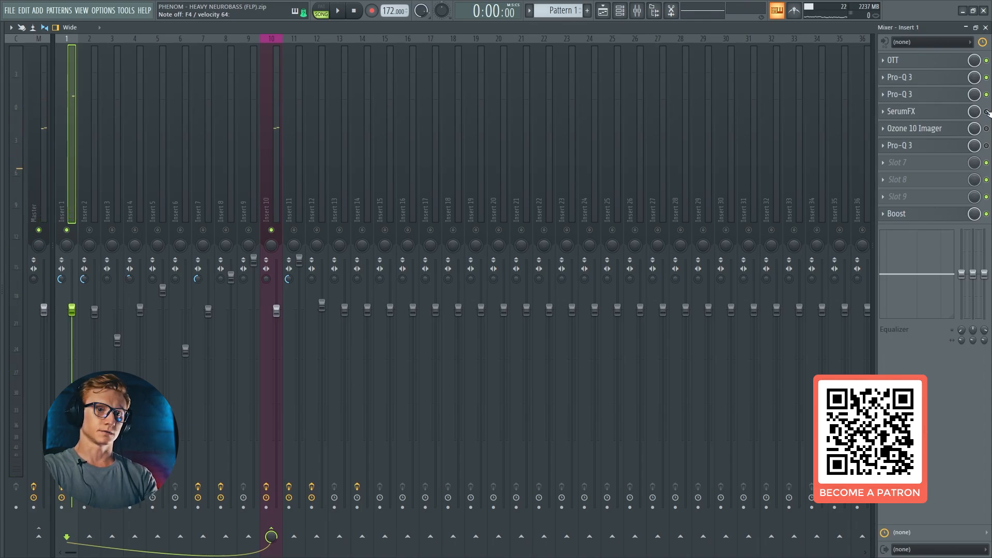
# Enable SerumFX on Insert 1 and review its multiband compressor settings while playing a note
pyautogui.click(909, 111)
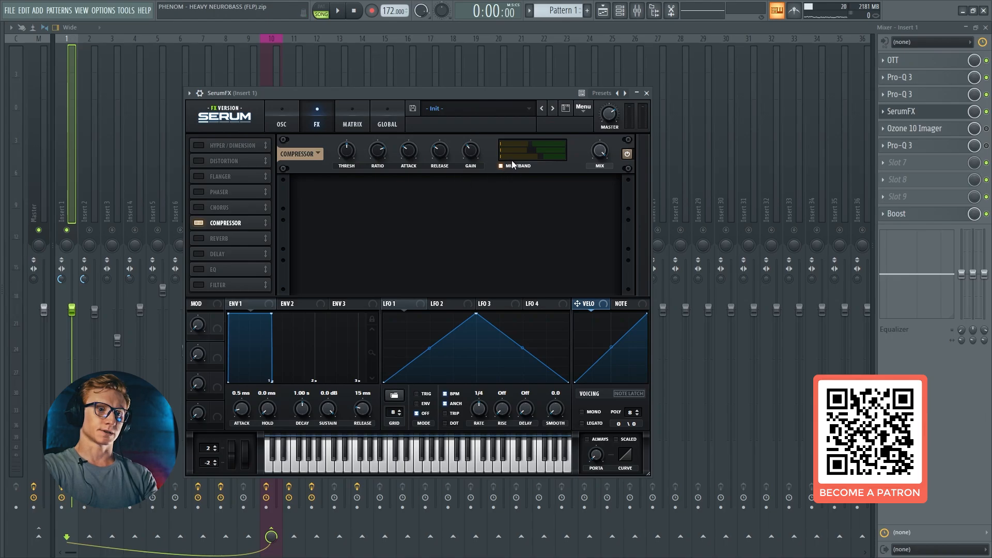
pyautogui.moveTo(472, 161)
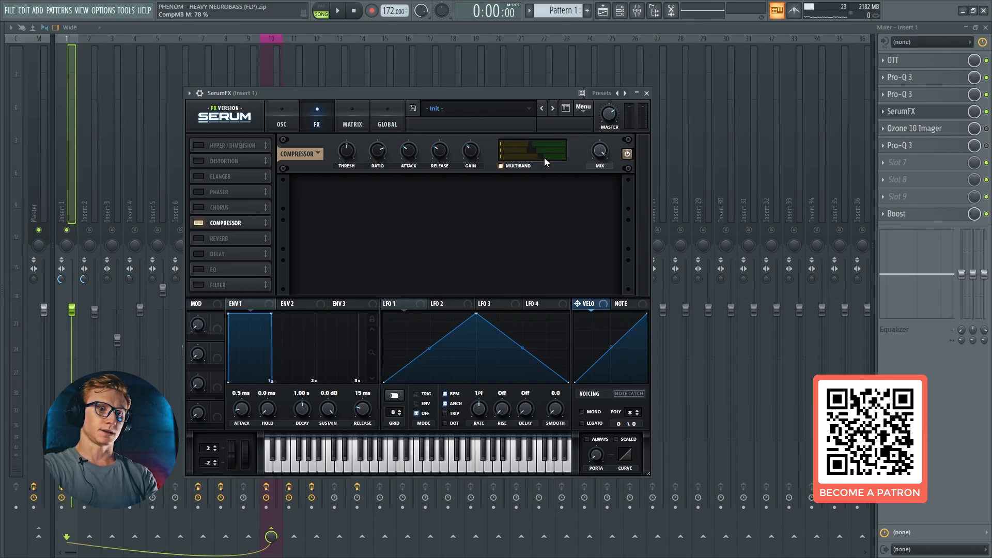
pyautogui.moveTo(544, 157)
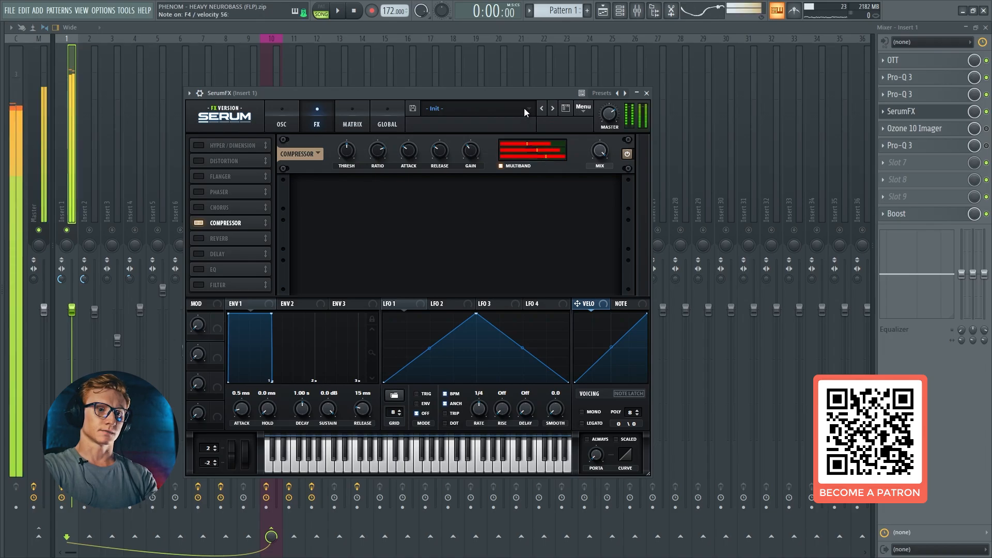
pyautogui.click(962, 116)
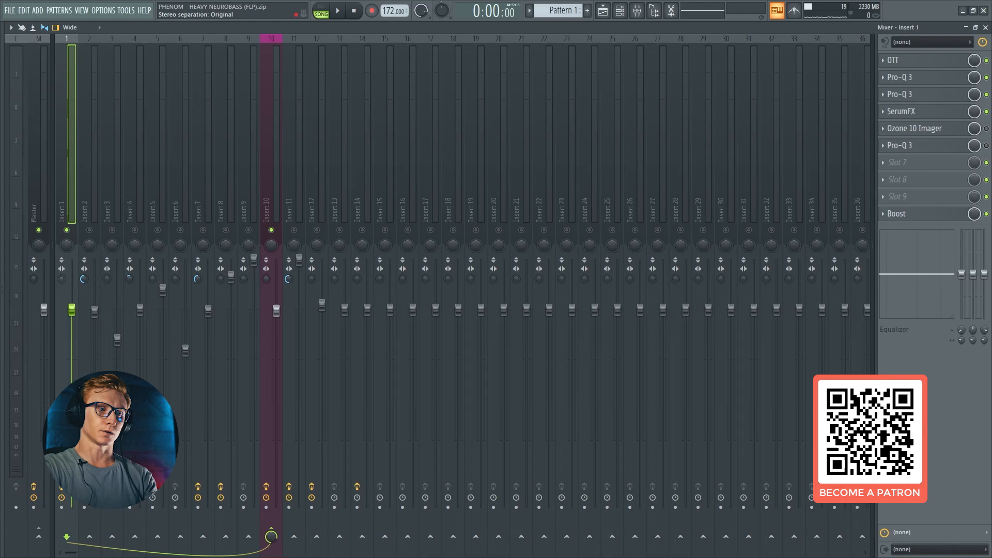
# Try merging Insert 1's stereo image for comparison, and set its stereo separation back to the separated side
pyautogui.moveTo(62, 279); pyautogui.dragTo(62, 222)
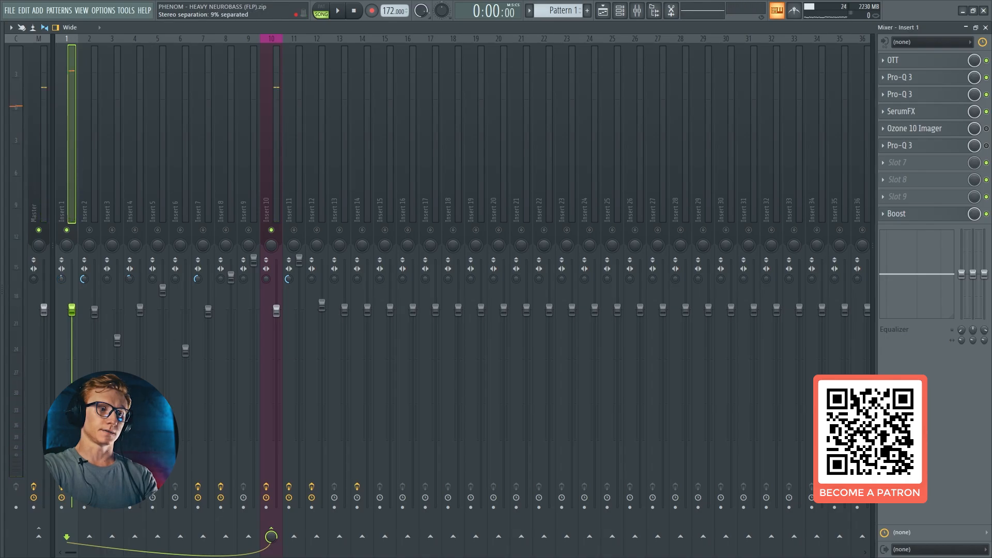
pyautogui.moveTo(61, 279); pyautogui.dragTo(61, 222)
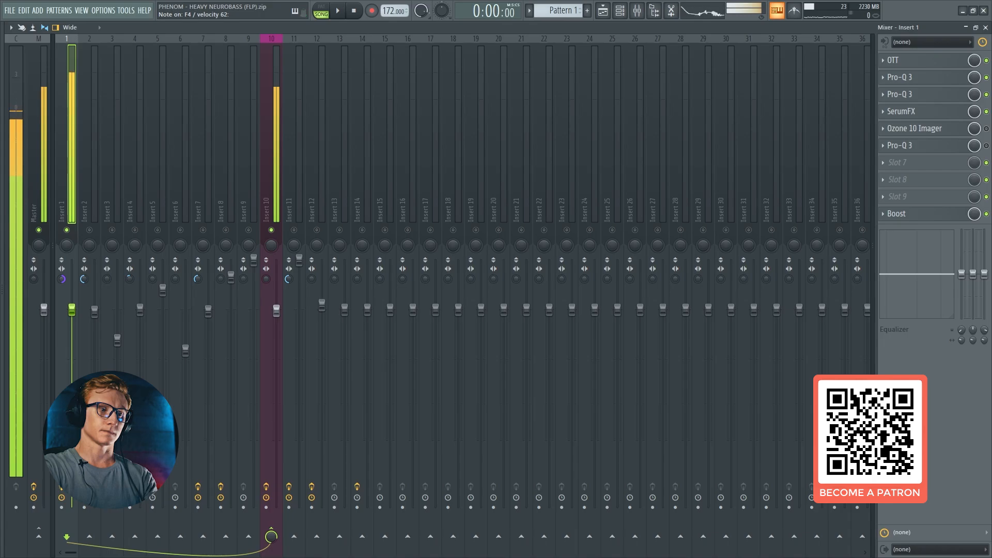
pyautogui.moveTo(62, 279); pyautogui.dragTo(61, 362)
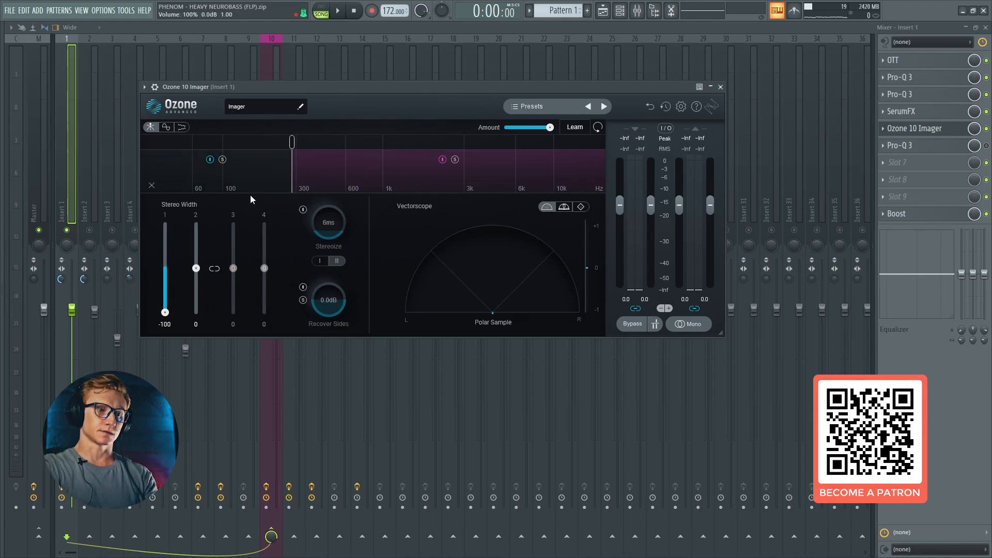
# Enable Ozone 10 Imager on Insert 1, check its crossover, and keep the low band's stereo width at -100
pyautogui.click(293, 140)
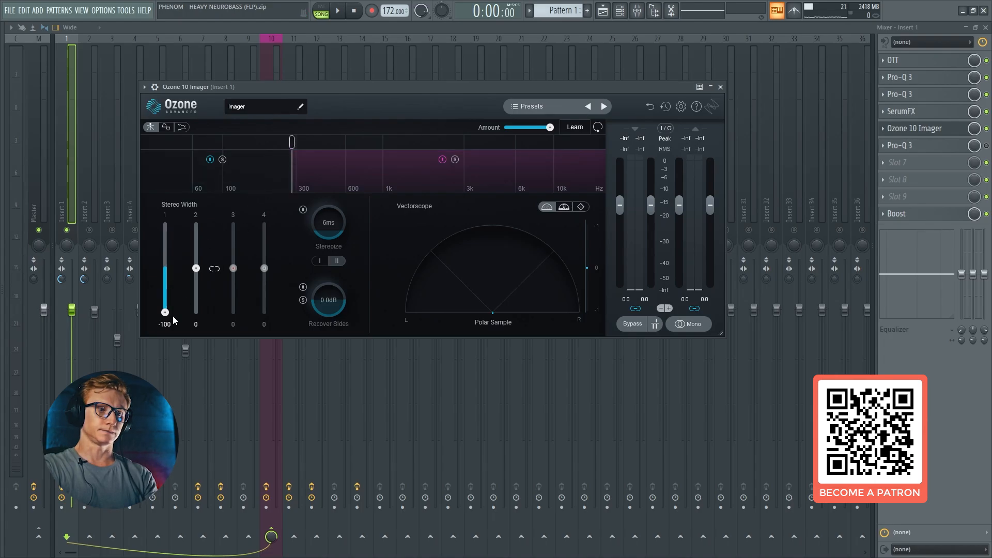
pyautogui.moveTo(165, 312); pyautogui.dragTo(175, 341)
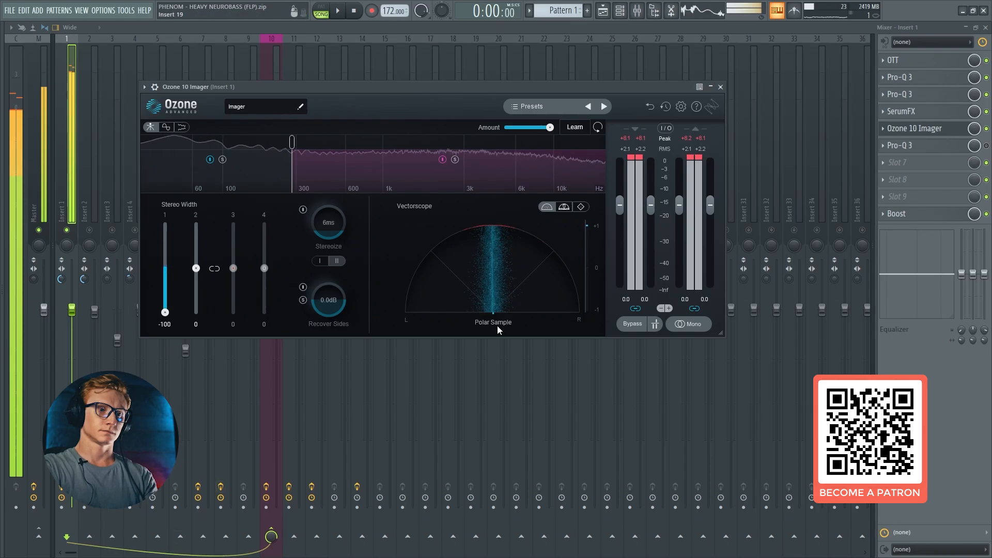
pyautogui.click(924, 131)
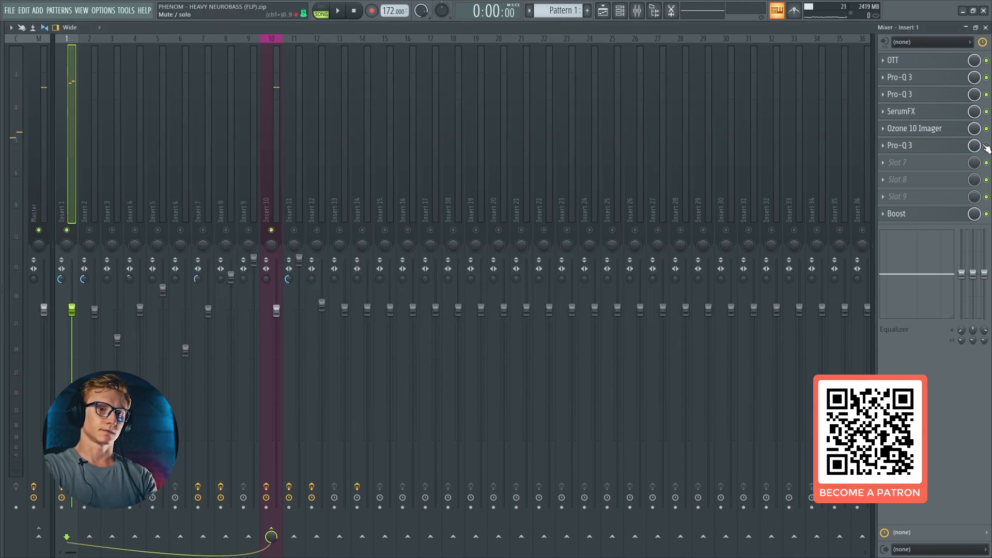
# Enable the last Pro-Q 3 on Insert 1, review its EQ cuts, and compare a played note with it bypassed and active
pyautogui.click(943, 150)
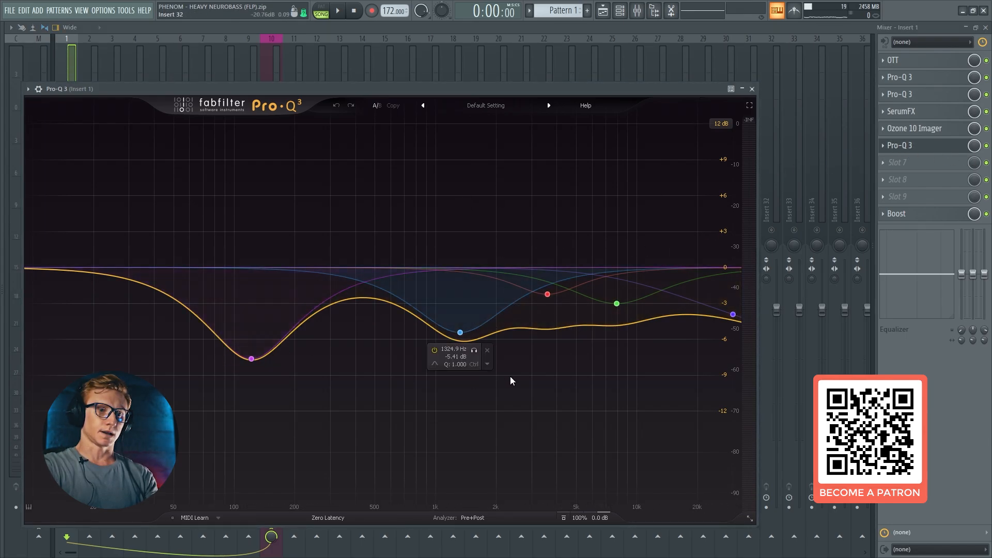
pyautogui.press('v')
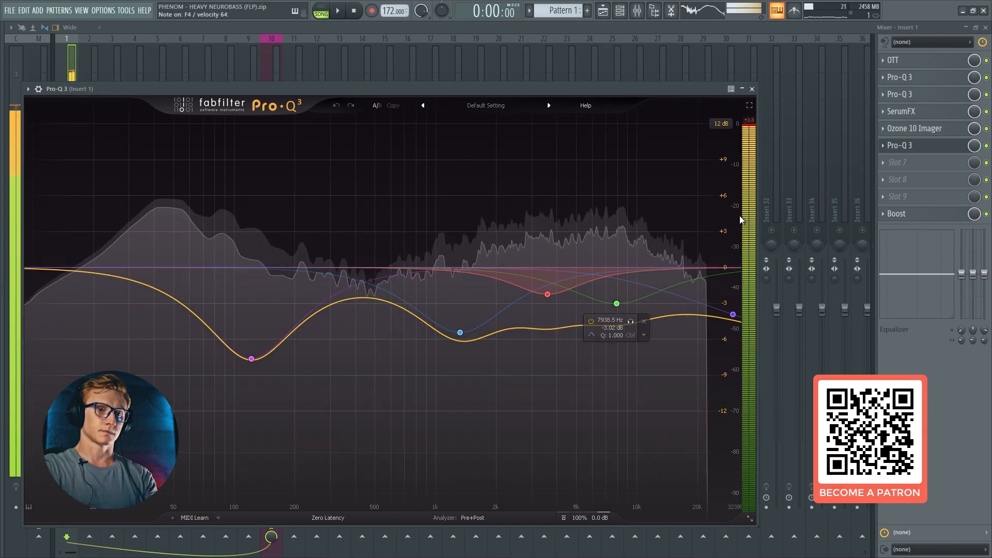
pyautogui.click(985, 146)
pyautogui.click(985, 145)
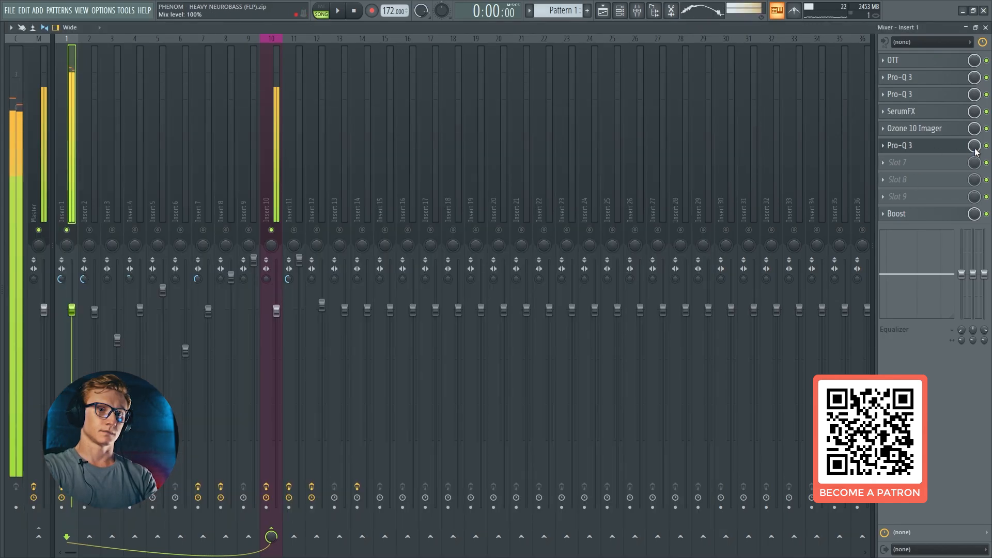
pyautogui.click(960, 151)
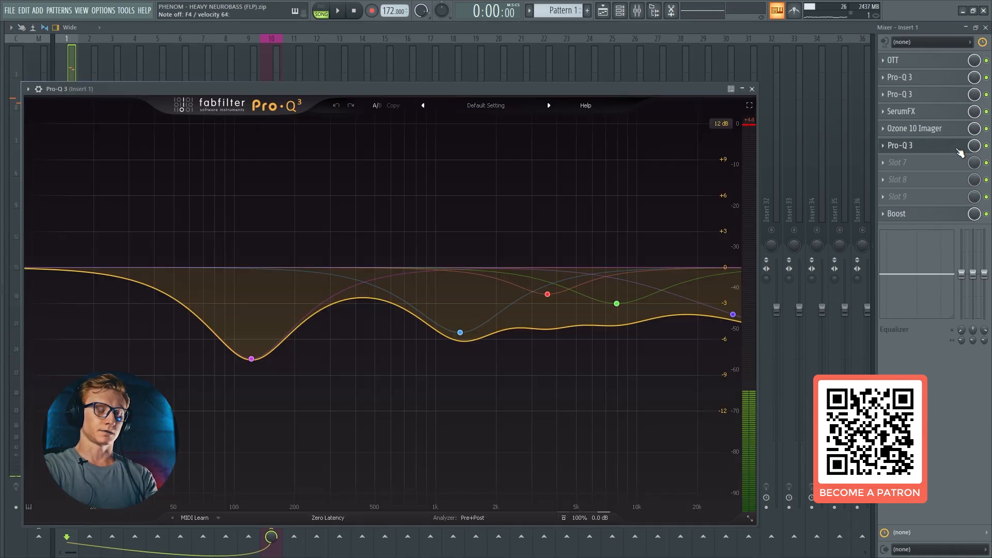
pyautogui.click(959, 151)
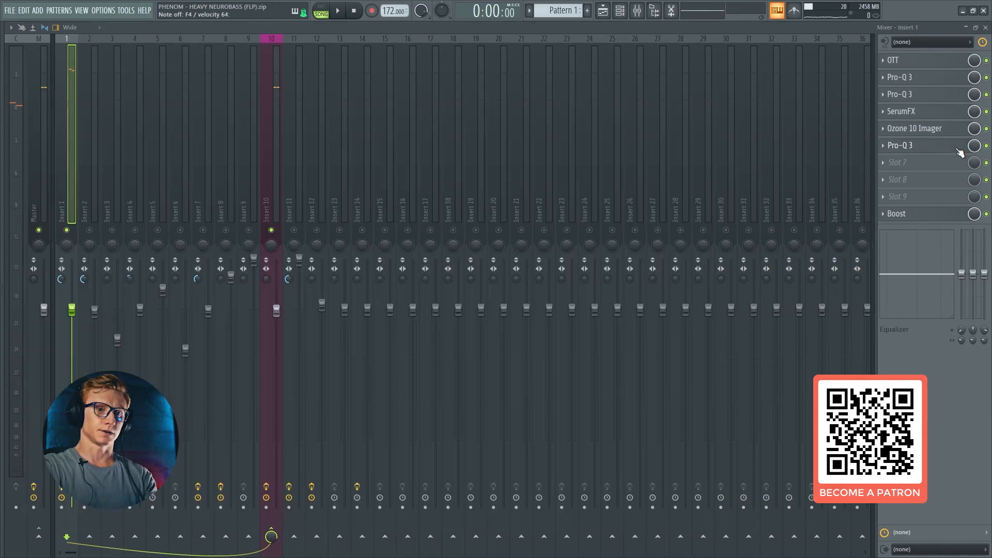
# Review the Boost settings on Insert 1 and compare the sound with the effect bypassed and active
pyautogui.click(957, 217)
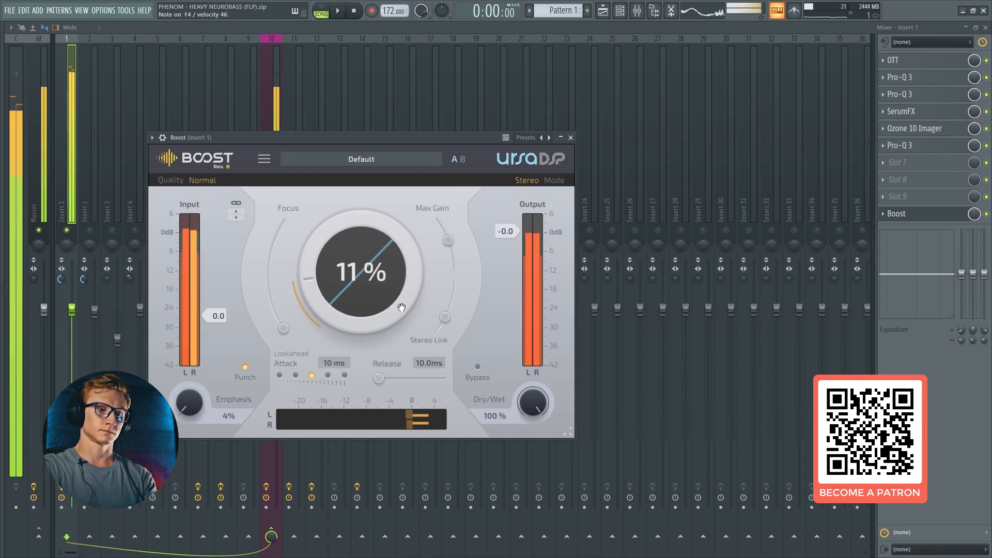
pyautogui.click(987, 214)
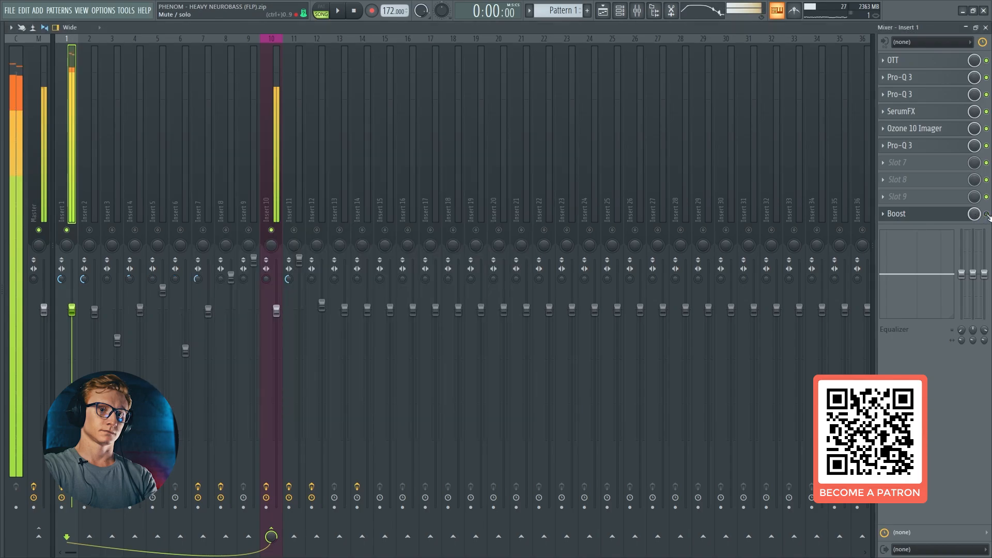
pyautogui.click(909, 214)
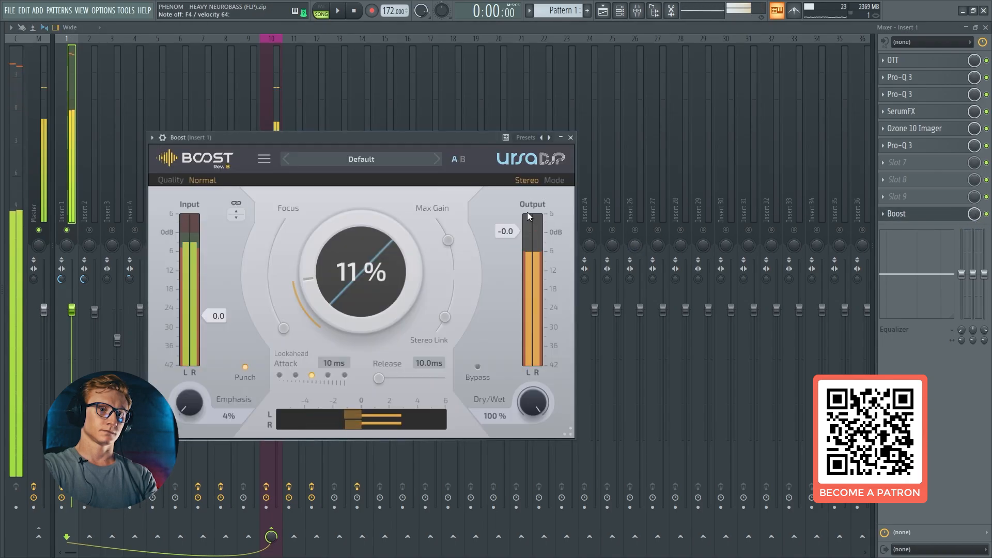
pyautogui.click(571, 137)
# Check which effects are loaded on mixer inserts 2, 1 and 10, ending on Insert 10
pyautogui.click(97, 129)
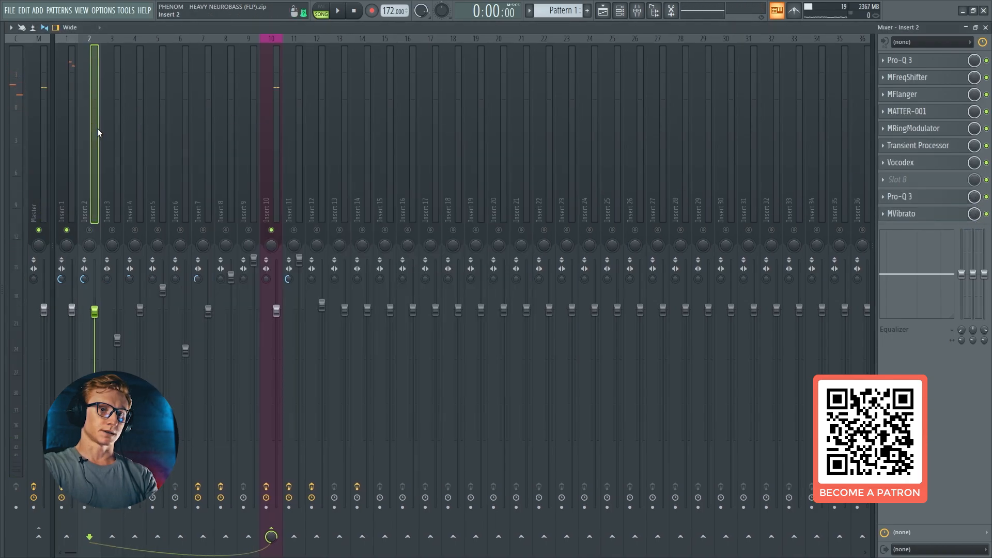
pyautogui.click(272, 132)
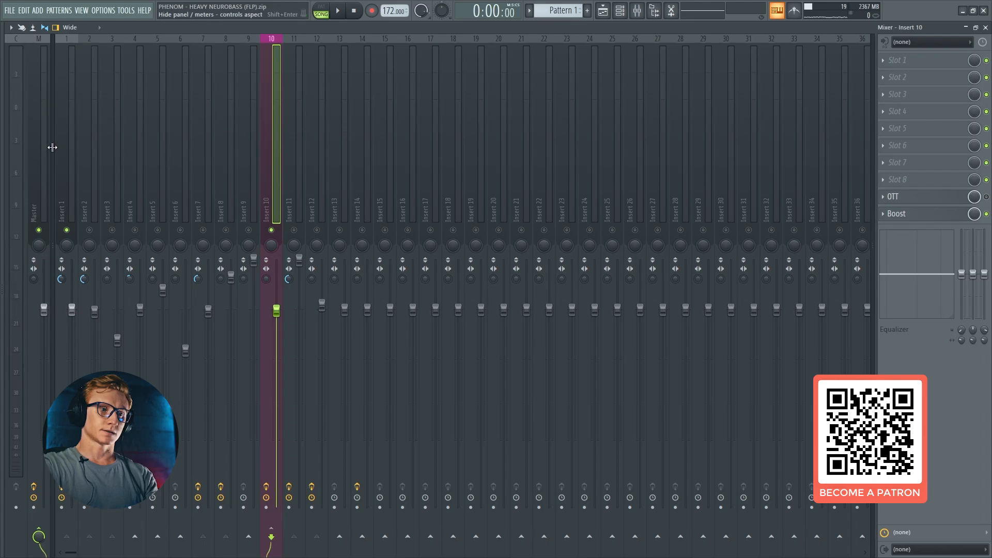
pyautogui.click(68, 155)
pyautogui.click(271, 149)
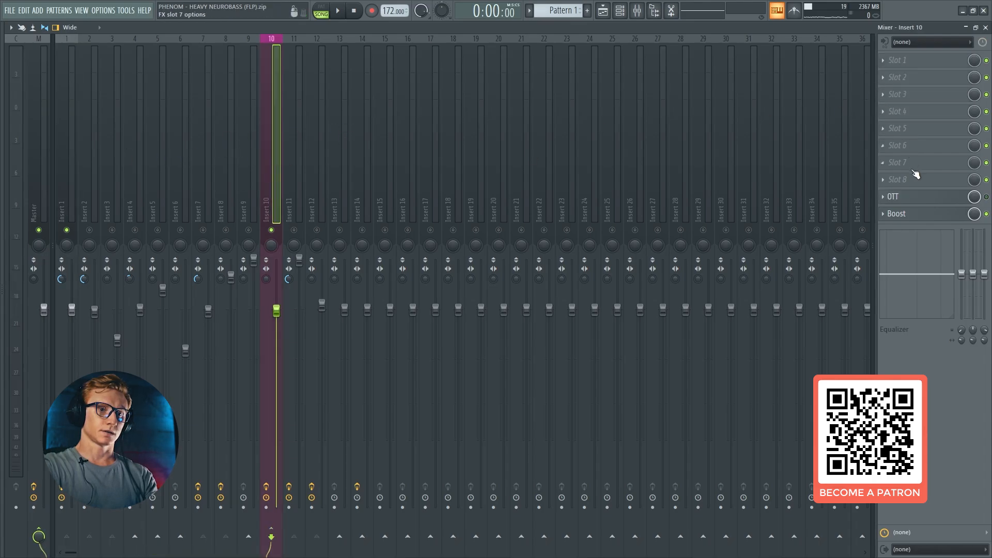
# Enable OTT on Insert 10 while playing a note, and review its settings
pyautogui.click(924, 198)
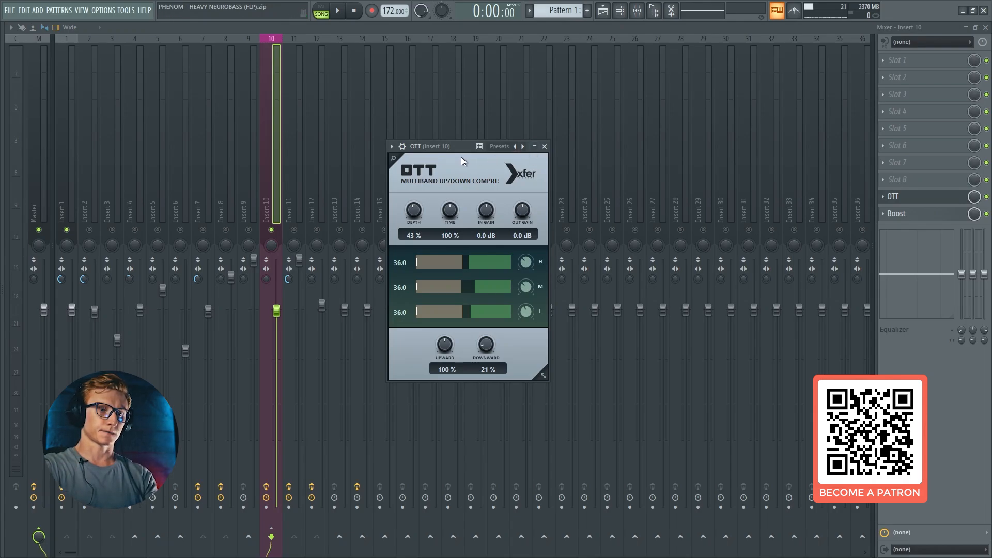
pyautogui.press('space')
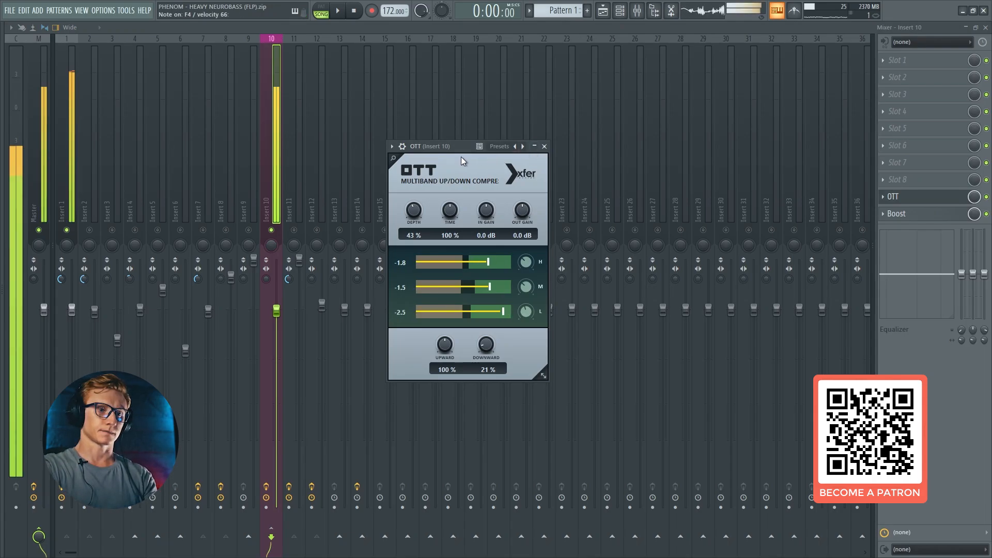
pyautogui.click(986, 196)
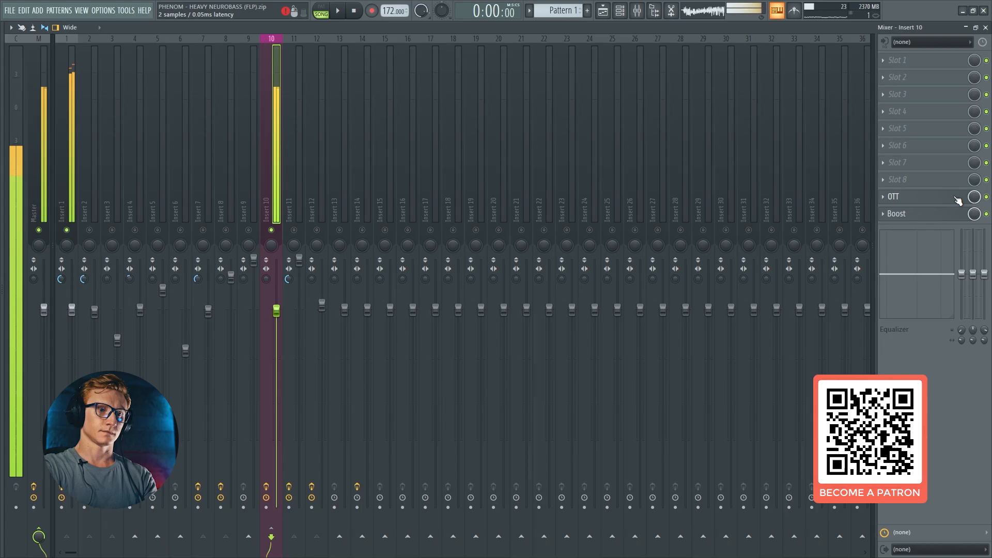
pyautogui.click(909, 197)
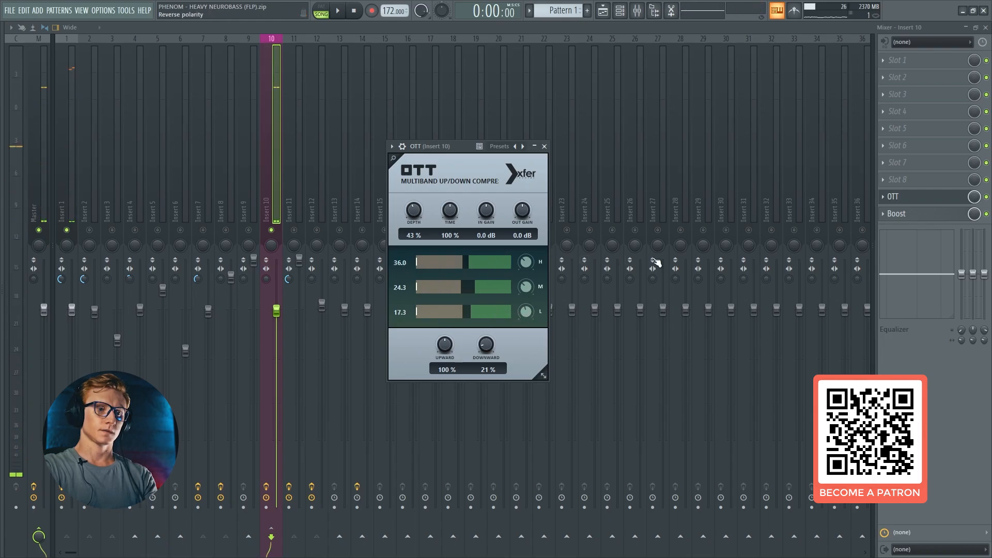
pyautogui.click(945, 196)
# Examine the Boost settings on Insert 10 and the OTT settings on the Master track
pyautogui.click(950, 214)
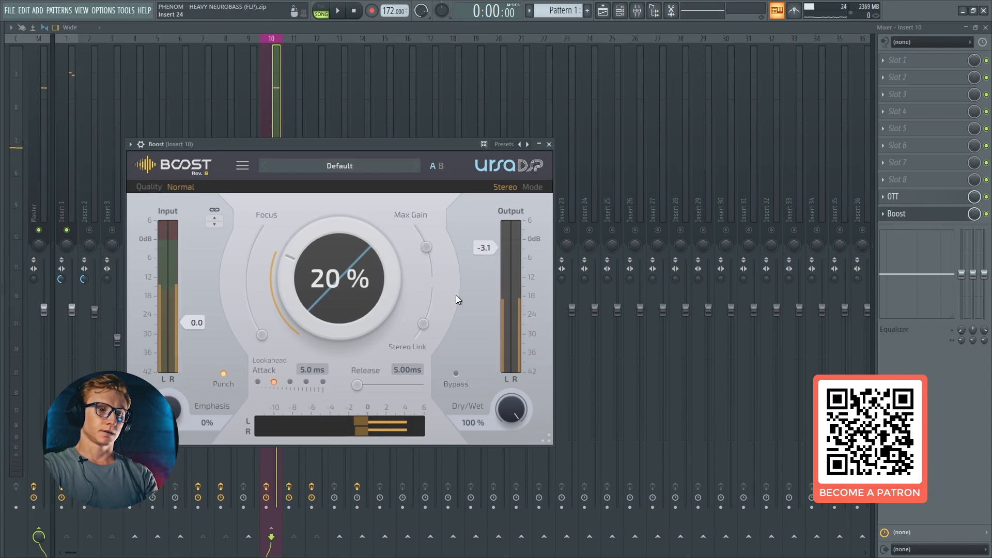
pyautogui.click(40, 170)
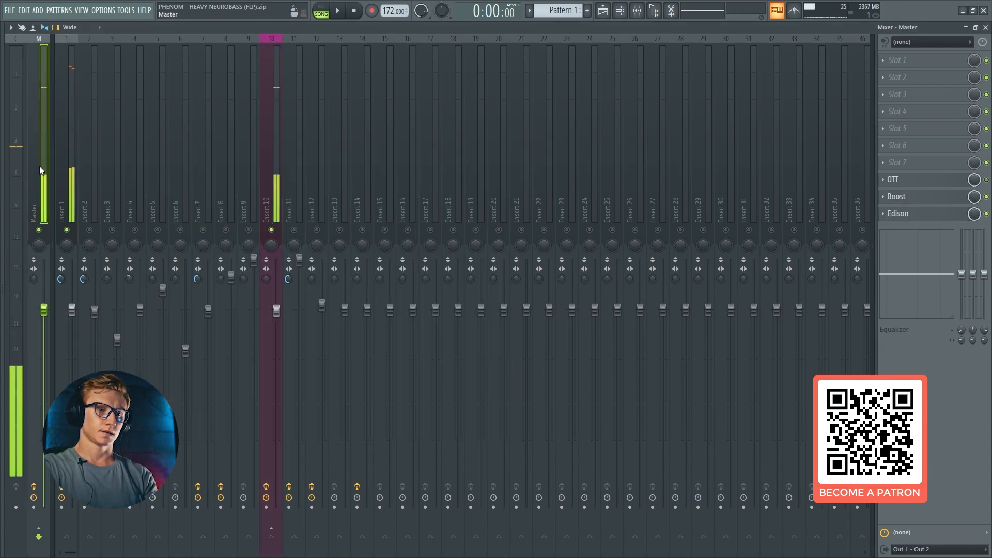
pyautogui.click(955, 182)
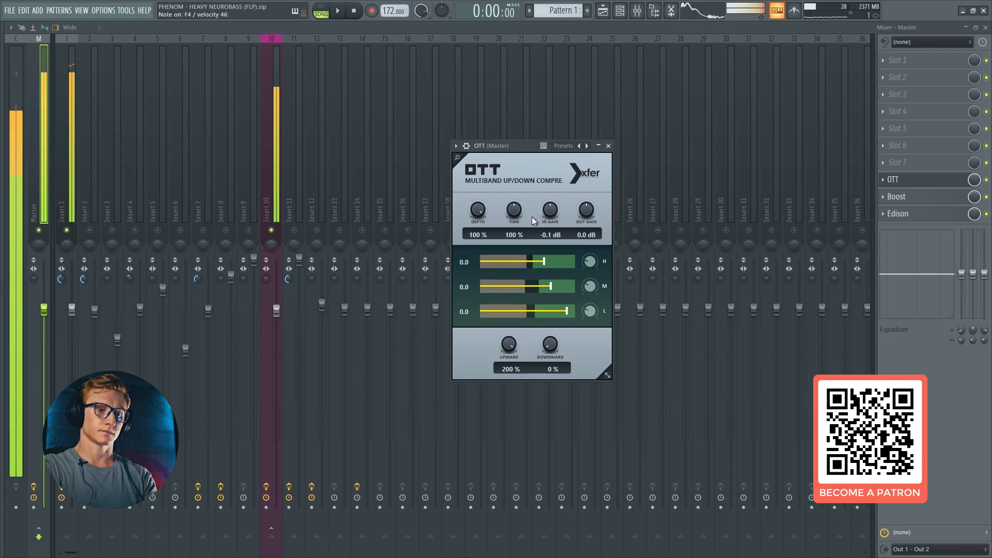
# Review the Boost settings on the Master track, set its Emphasis to 64%, and close the plugin
pyautogui.moveTo(560, 349); pyautogui.dragTo(557, 311)
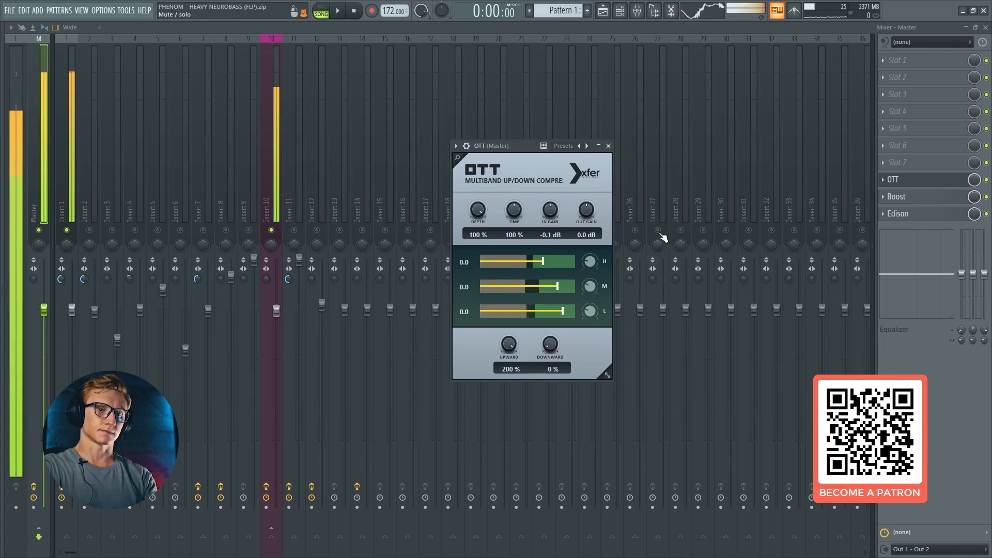
pyautogui.click(926, 185)
pyautogui.click(956, 201)
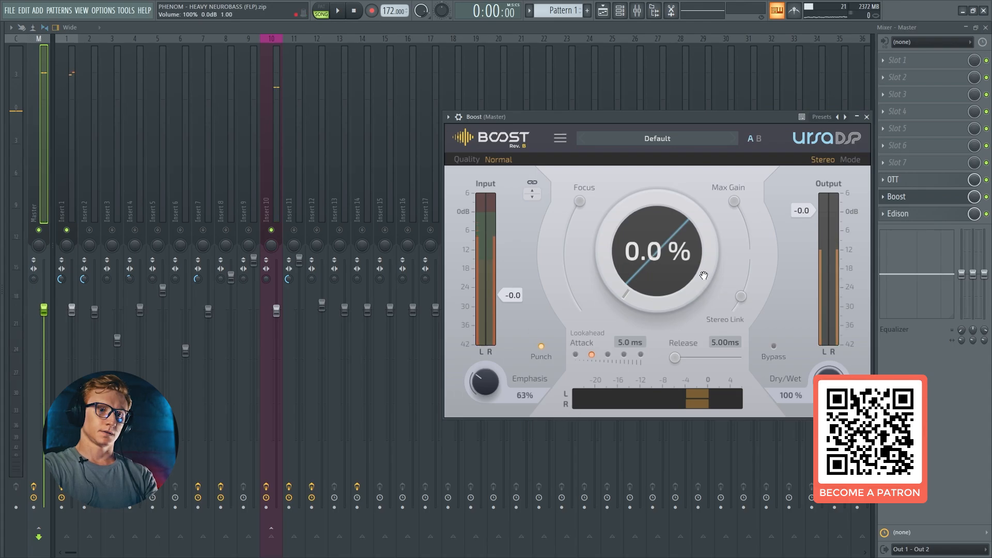
pyautogui.moveTo(582, 203); pyautogui.dragTo(581, 206)
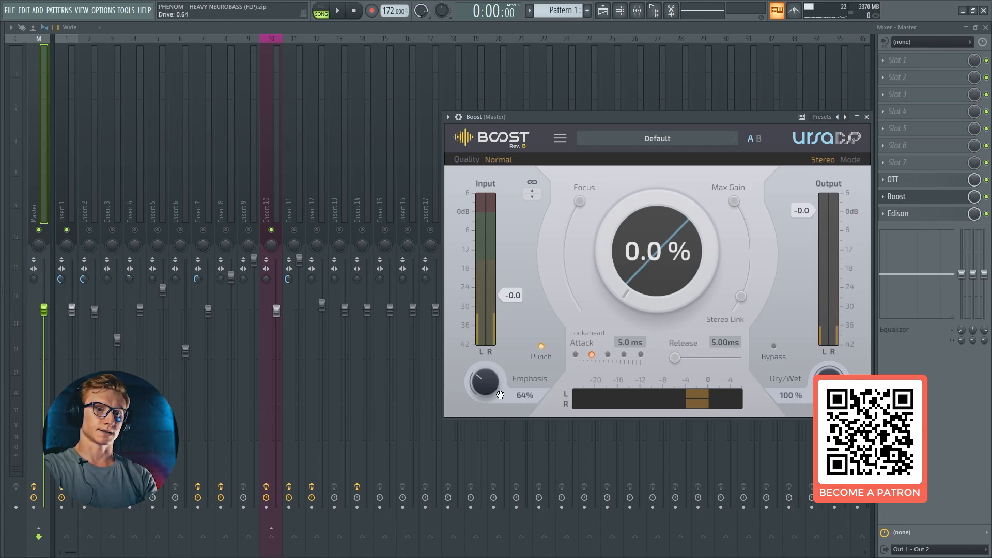
pyautogui.click(896, 196)
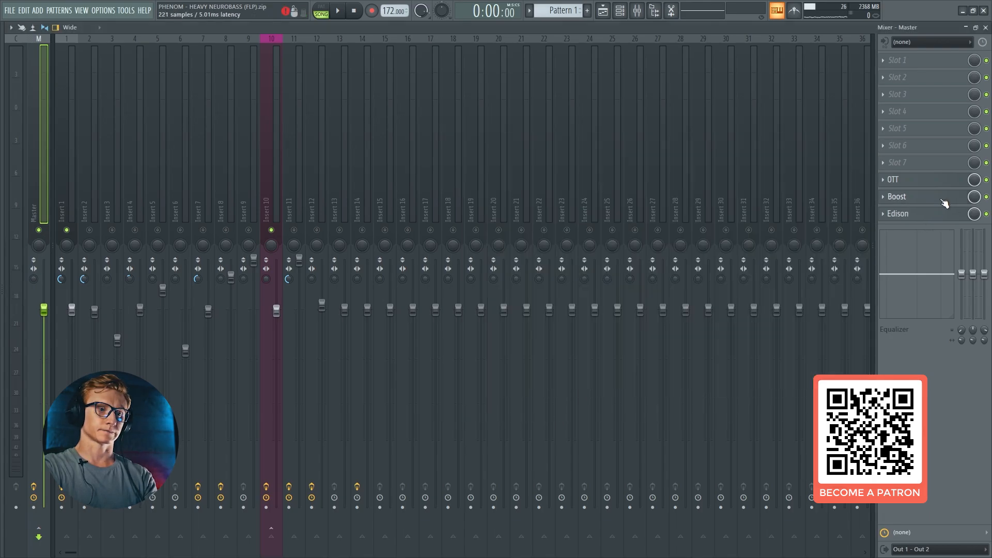
# Activate all mixer tracks and play the song, checking the effect chains on Insert 10, Insert 1 and Master
pyautogui.rightClick(73, 230)
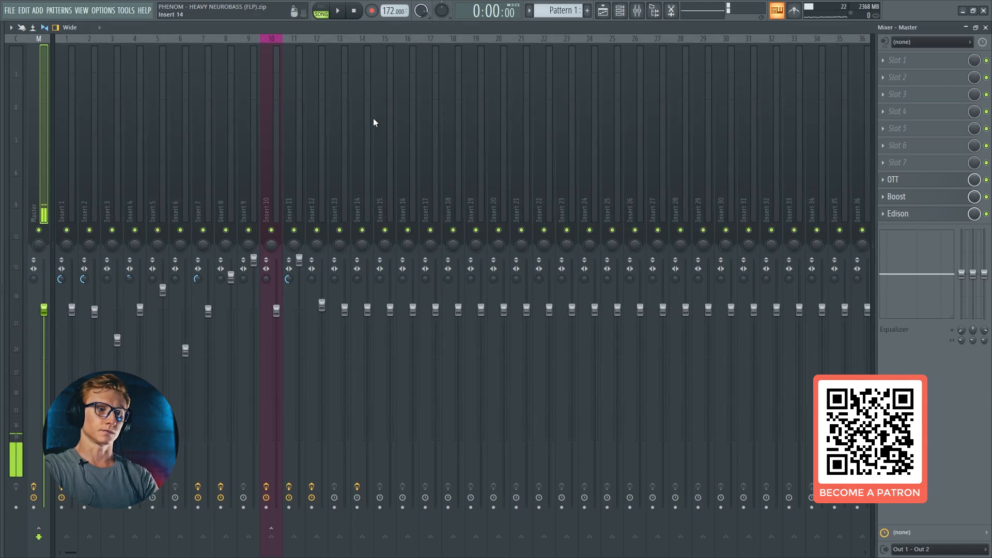
pyautogui.press('space')
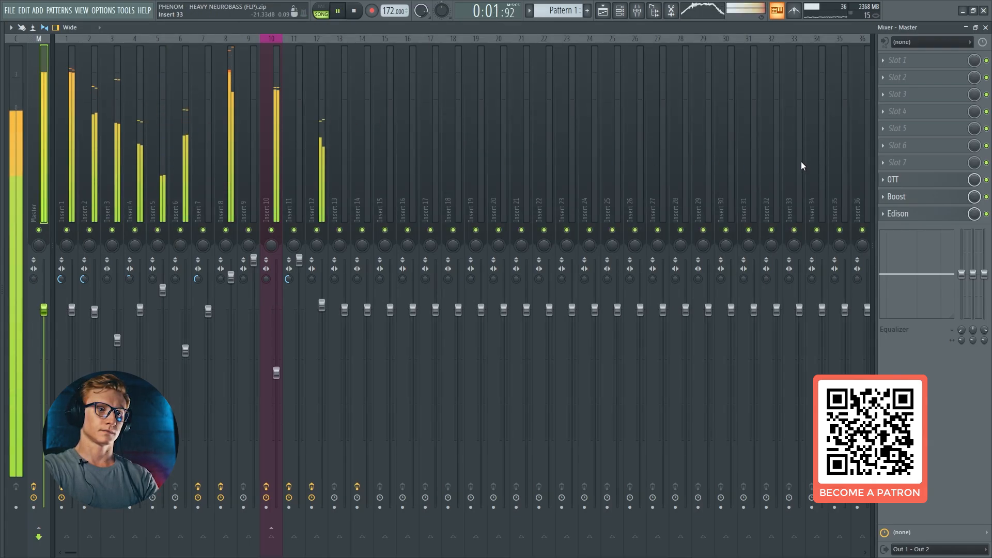
pyautogui.click(271, 147)
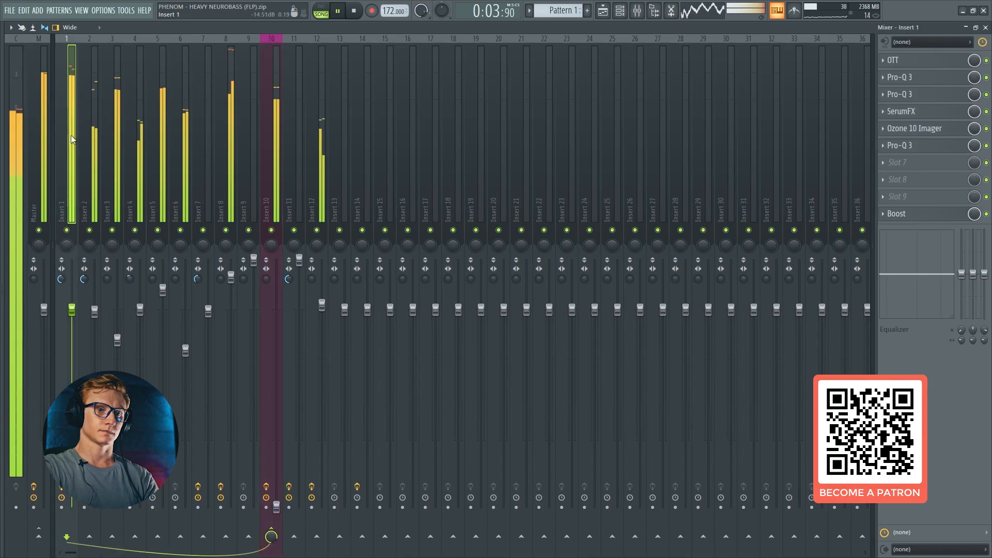
pyautogui.click(44, 138)
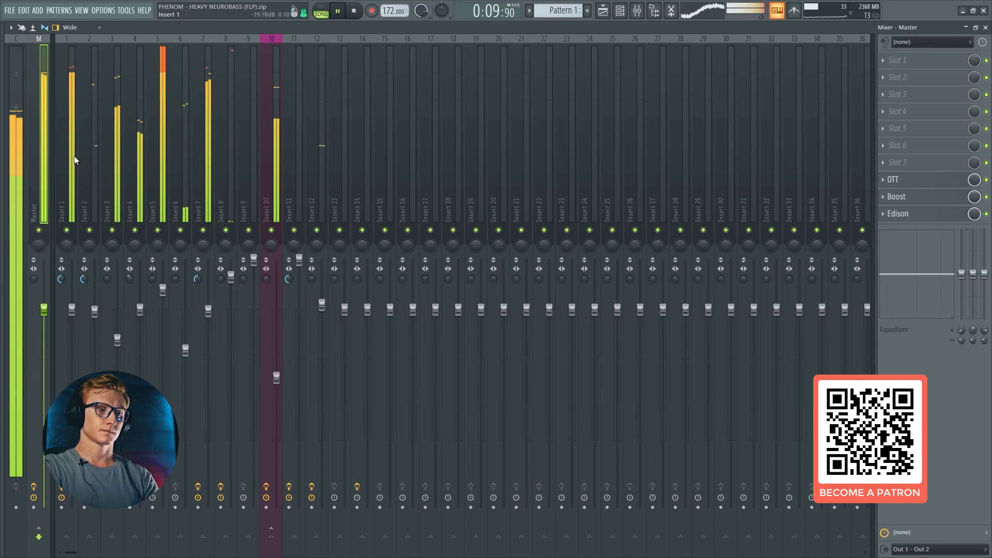
# Solo the bass routing of Insert 1 during playback and compare it with all mixer tracks active
pyautogui.rightClick(68, 228)
pyautogui.click(78, 214)
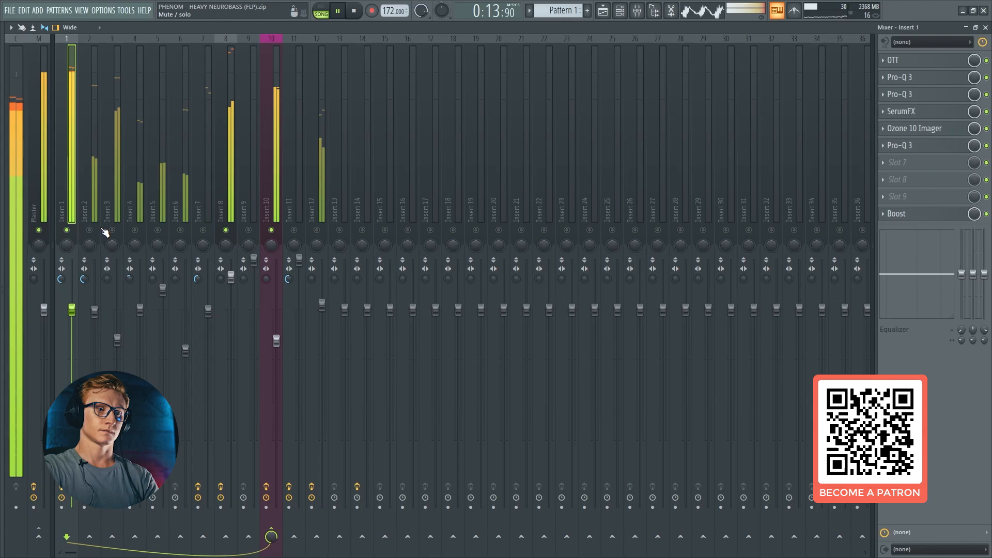
pyautogui.click(90, 230)
pyautogui.rightClick(89, 230)
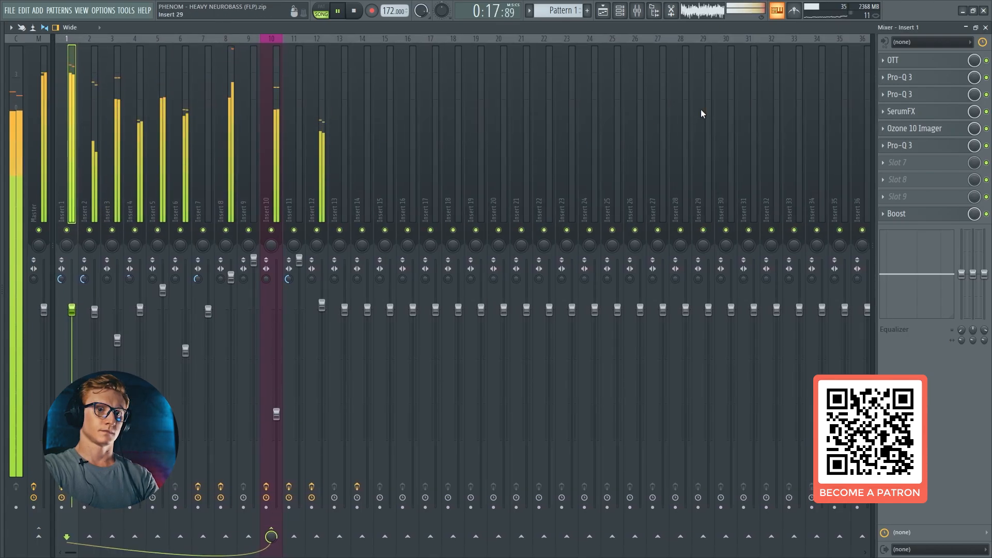
# Close the mixer, view the song arrangement in the playlist, and stop playback
pyautogui.click(985, 28)
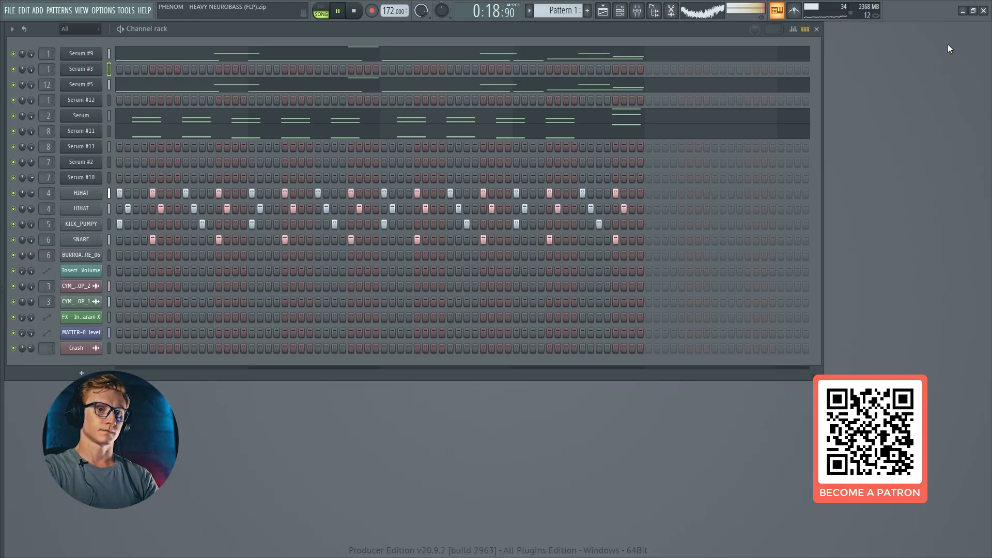
pyautogui.click(603, 10)
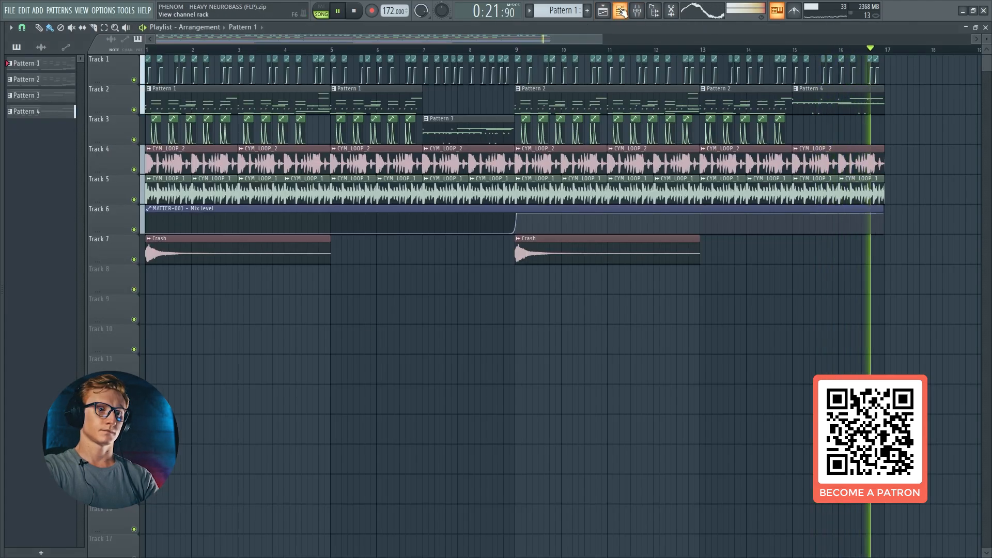
pyautogui.press('space')
pyautogui.press('F6')
# Open the Serum #3 bass patch from the channel rack and reposition its window for viewing
pyautogui.click(93, 57)
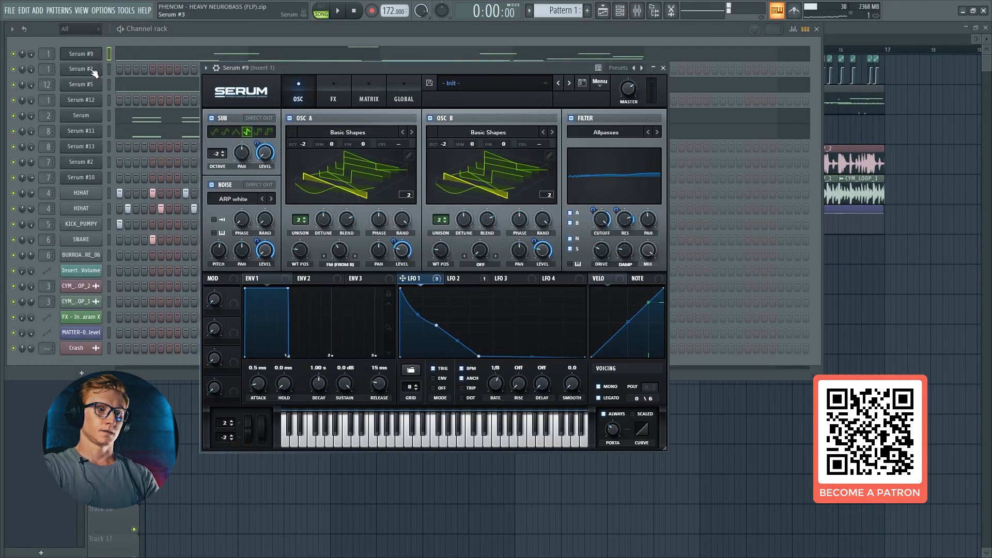
pyautogui.click(91, 70)
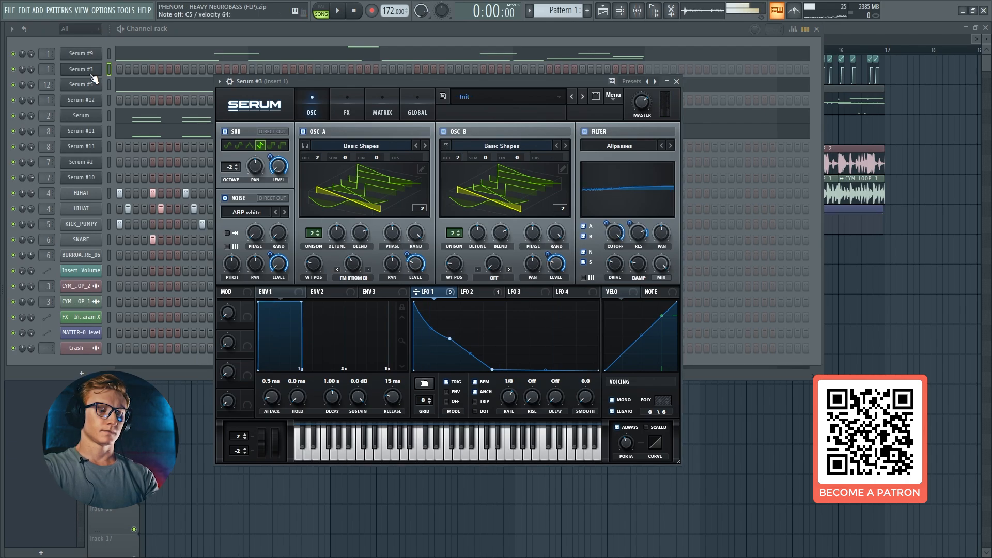
pyautogui.moveTo(421, 80); pyautogui.dragTo(485, 101)
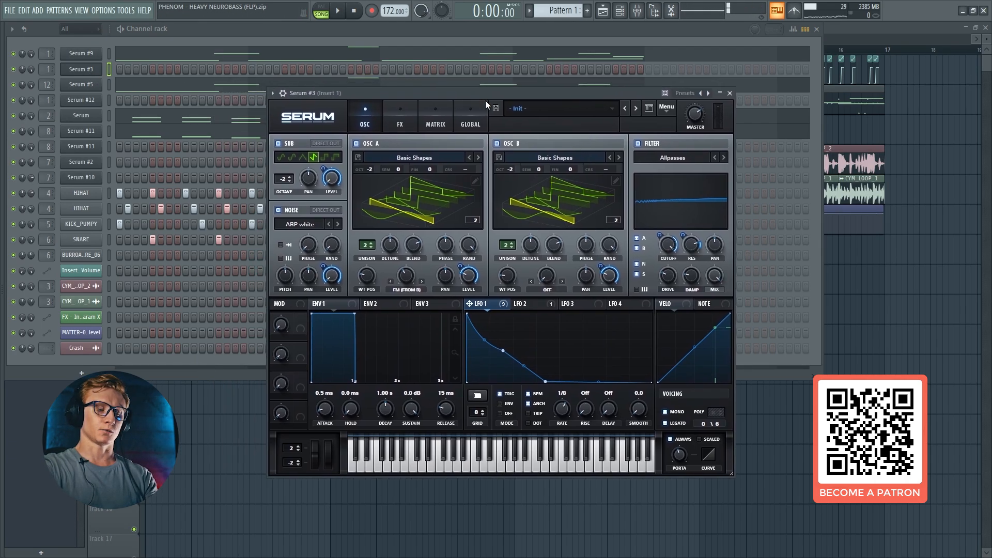
pyautogui.moveTo(631, 95); pyautogui.dragTo(624, 93)
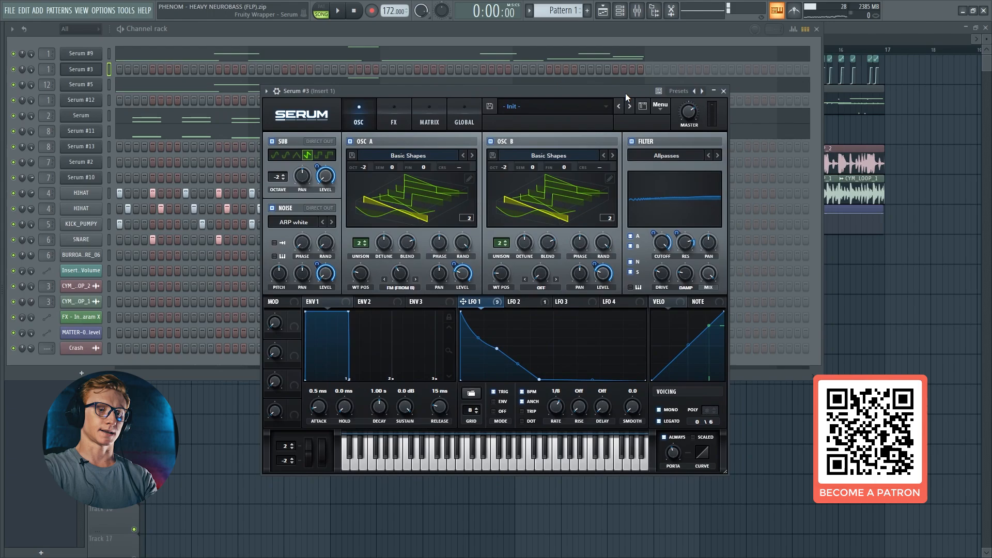
# Compare the Serum #3 bass with its Allpasses filter switched off and on
pyautogui.click(643, 142)
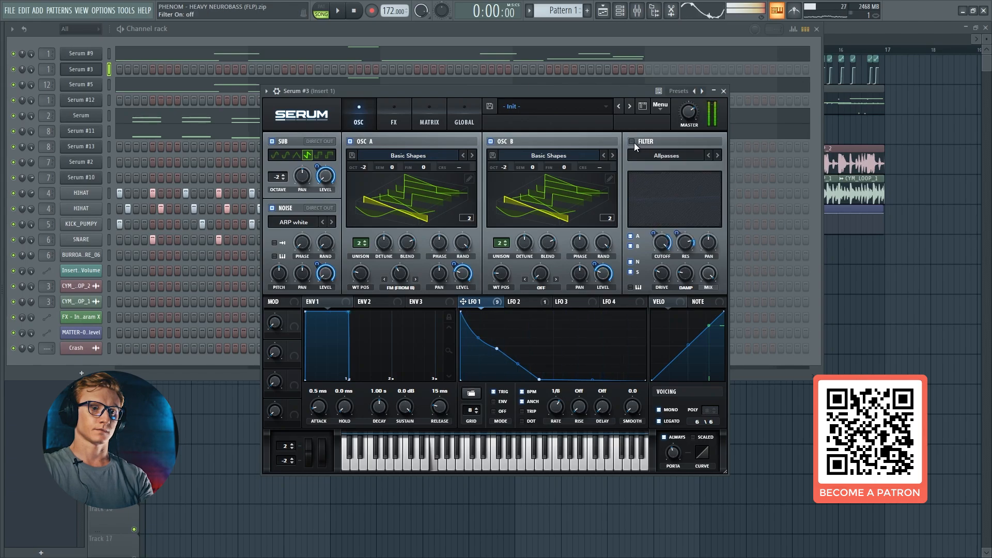
pyautogui.click(634, 142)
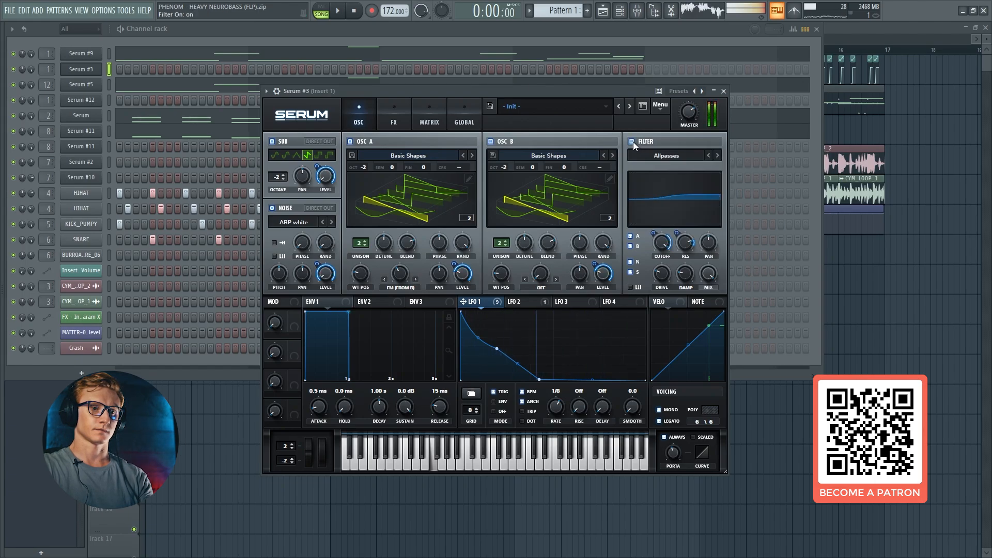
pyautogui.click(634, 141)
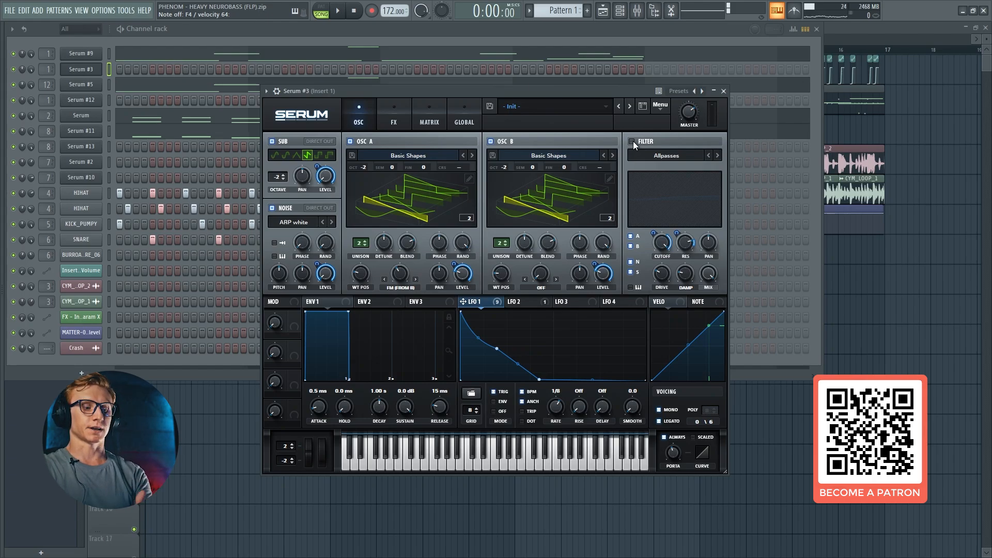
pyautogui.click(633, 141)
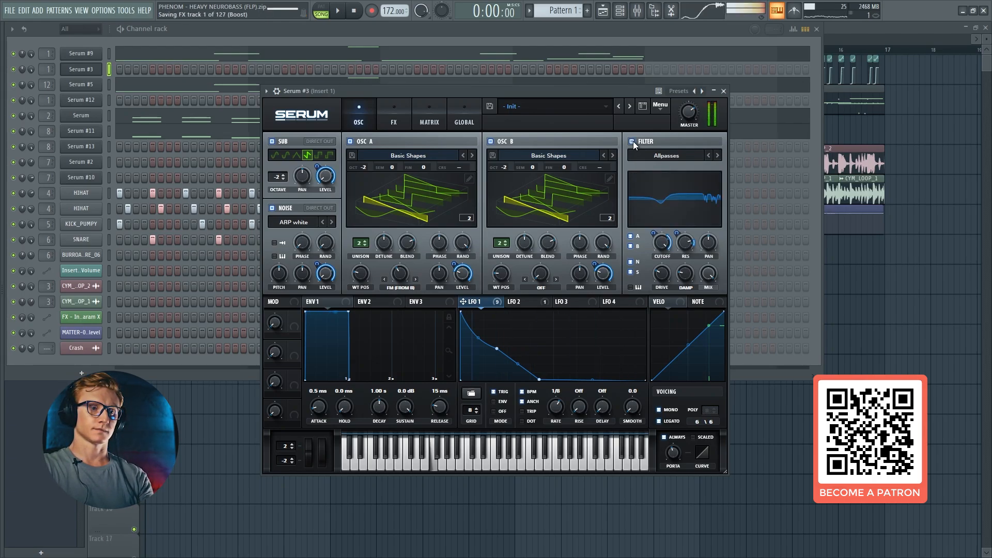
# Compare the bass with the noise oscillator on and off, and with the Allpasses filter disabled
pyautogui.click(272, 207)
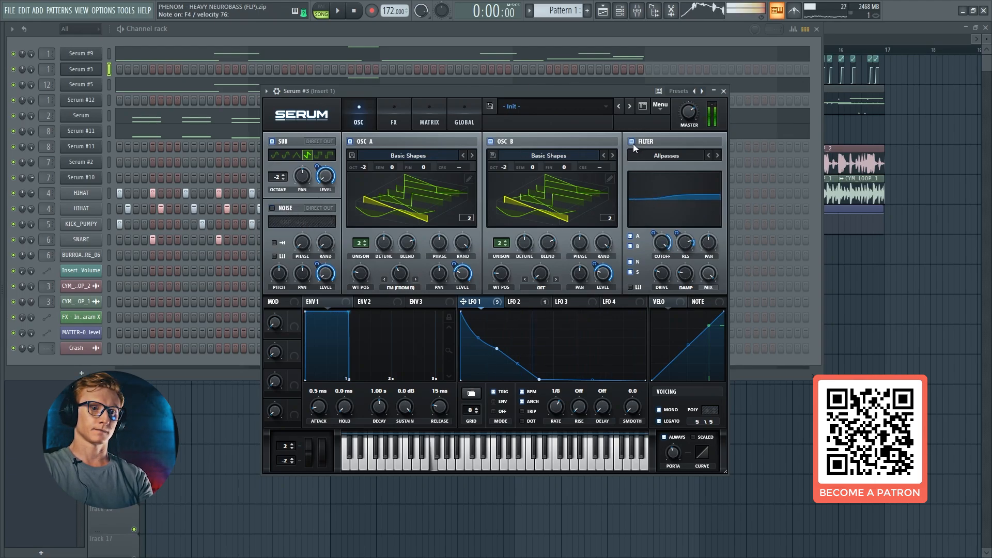
pyautogui.click(282, 208)
pyautogui.click(281, 209)
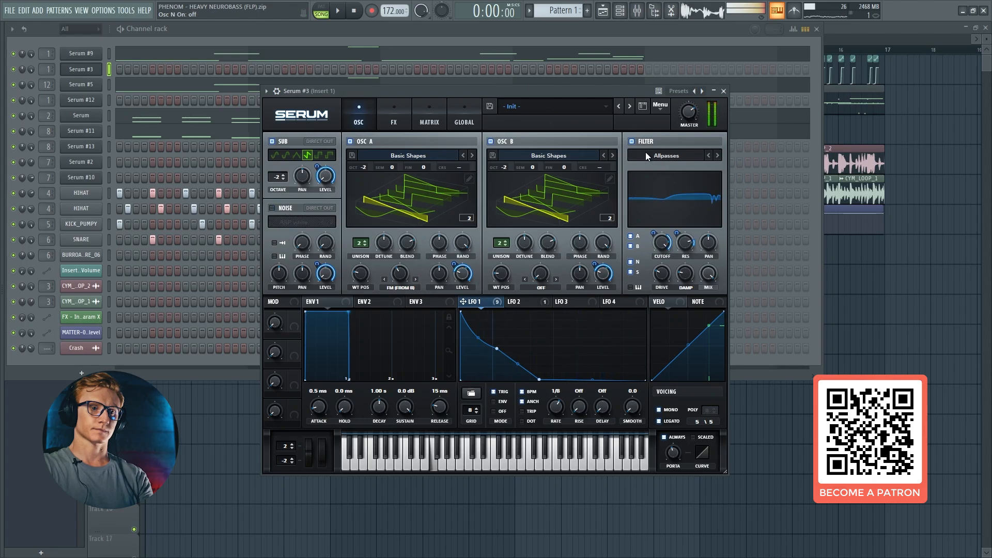
pyautogui.click(642, 142)
pyautogui.click(282, 208)
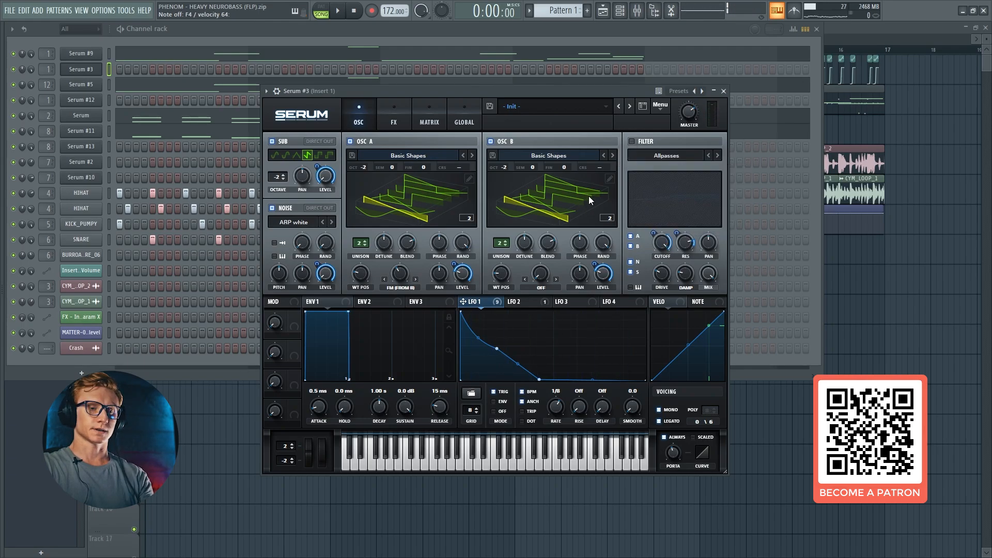
# Compare the filter on and off with the noise oscillator active, then look at the available filter type categories
pyautogui.click(632, 142)
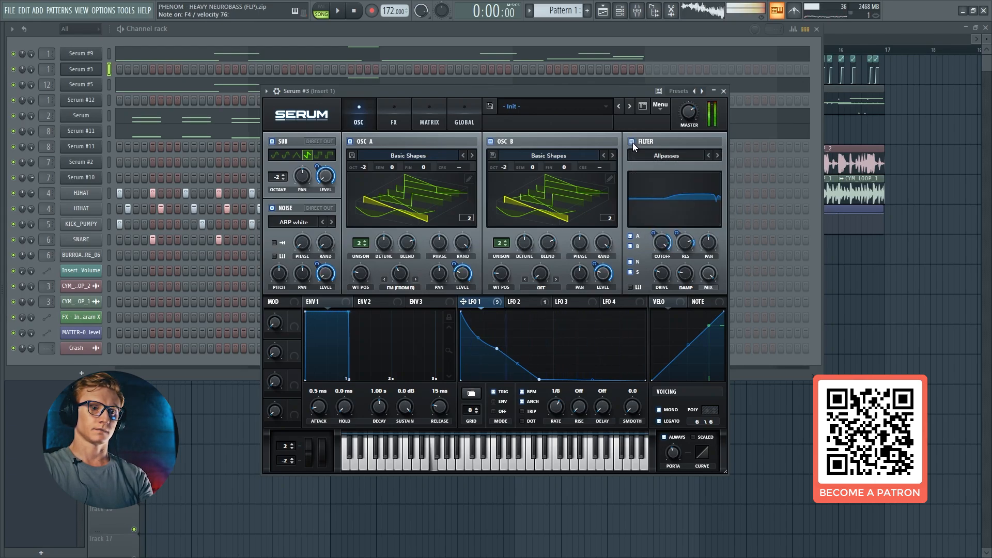
pyautogui.click(631, 142)
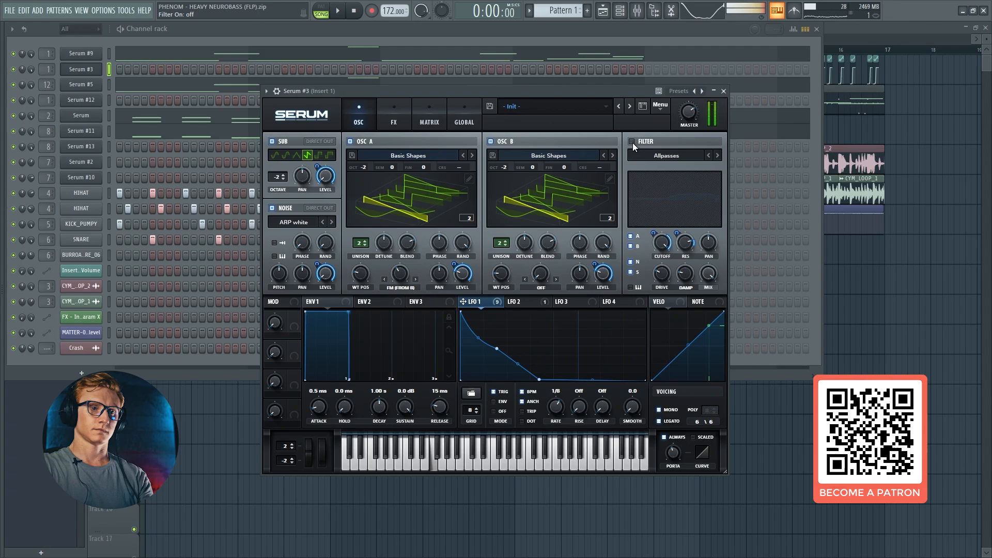
pyautogui.click(632, 142)
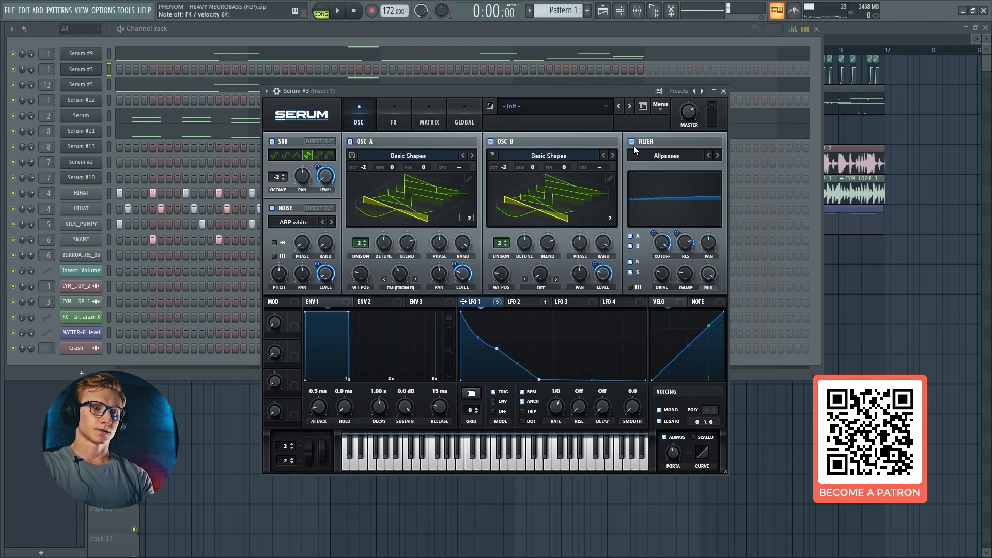
pyautogui.click(657, 155)
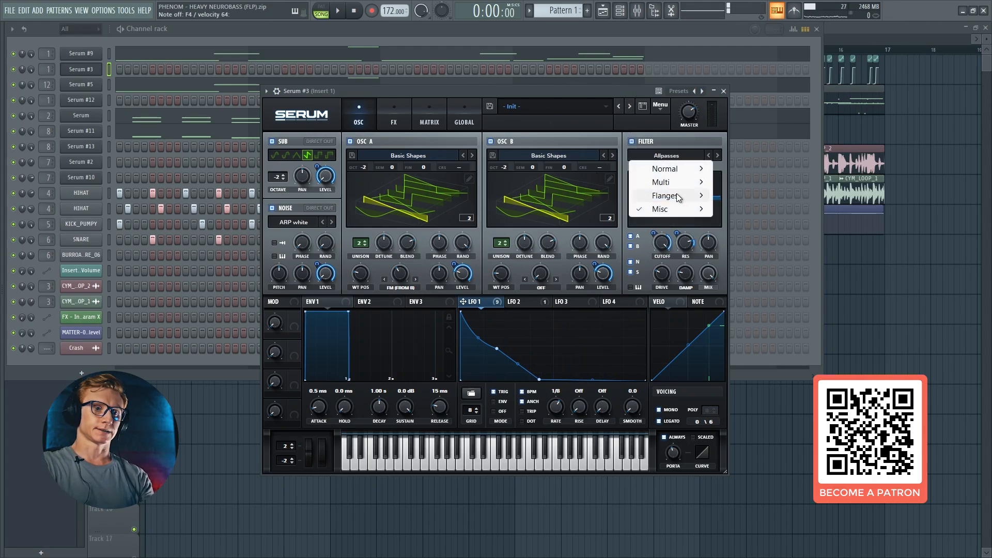
pyautogui.click(561, 88)
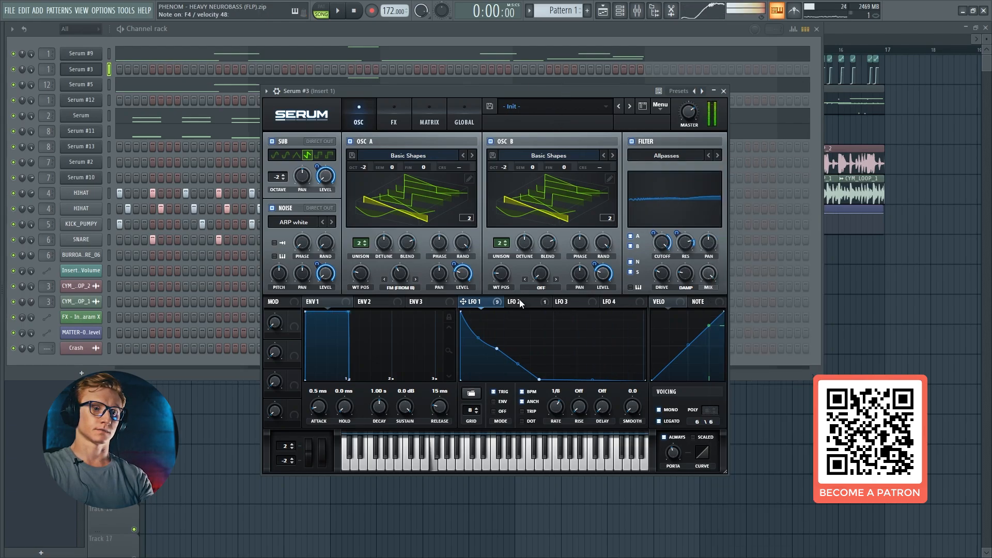
# Remove the inner points of the LFO 1 curve and reshape it into a nearly flat line at low height
pyautogui.moveTo(522, 312)
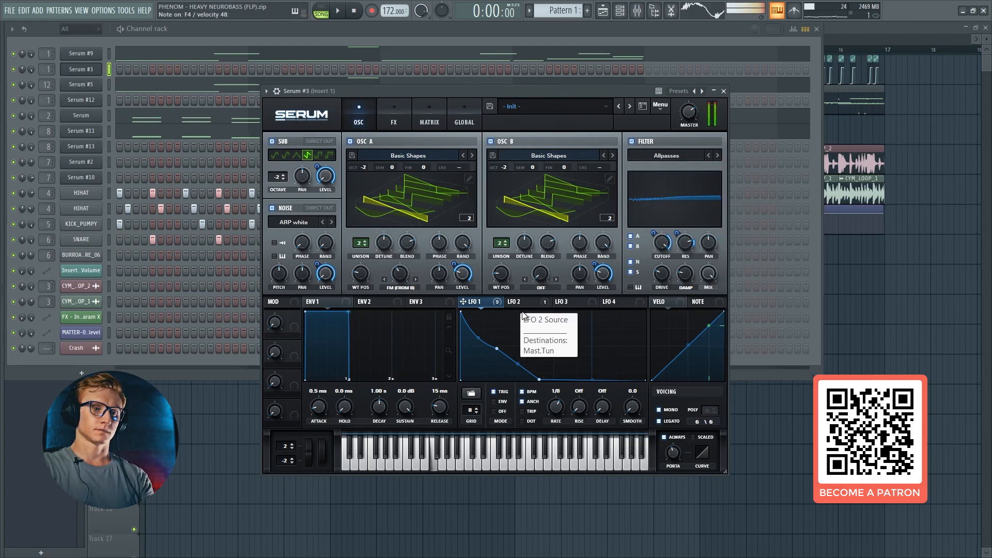
pyautogui.doubleClick(539, 379)
pyautogui.moveTo(498, 350); pyautogui.dragTo(612, 365)
pyautogui.doubleClick(612, 364)
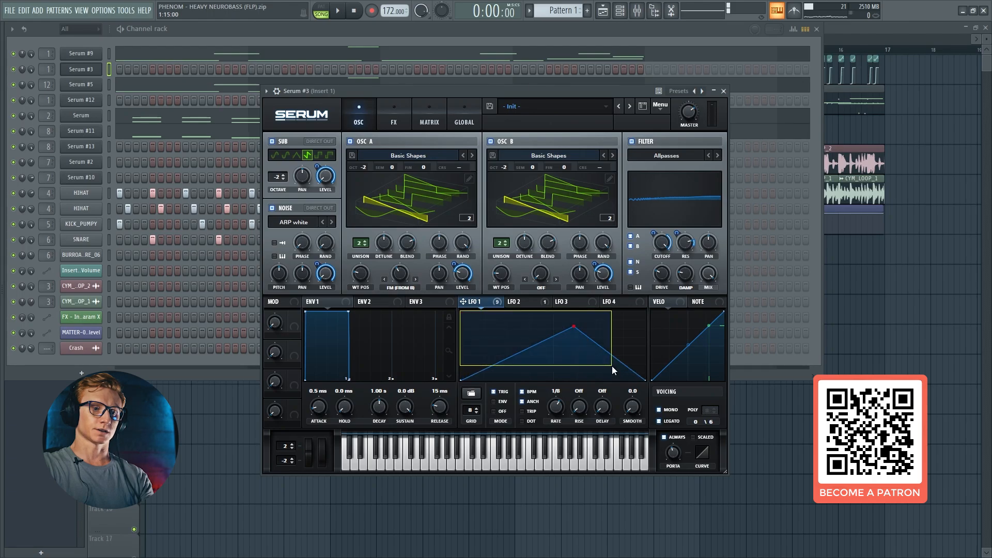
pyautogui.moveTo(574, 325); pyautogui.dragTo(649, 352)
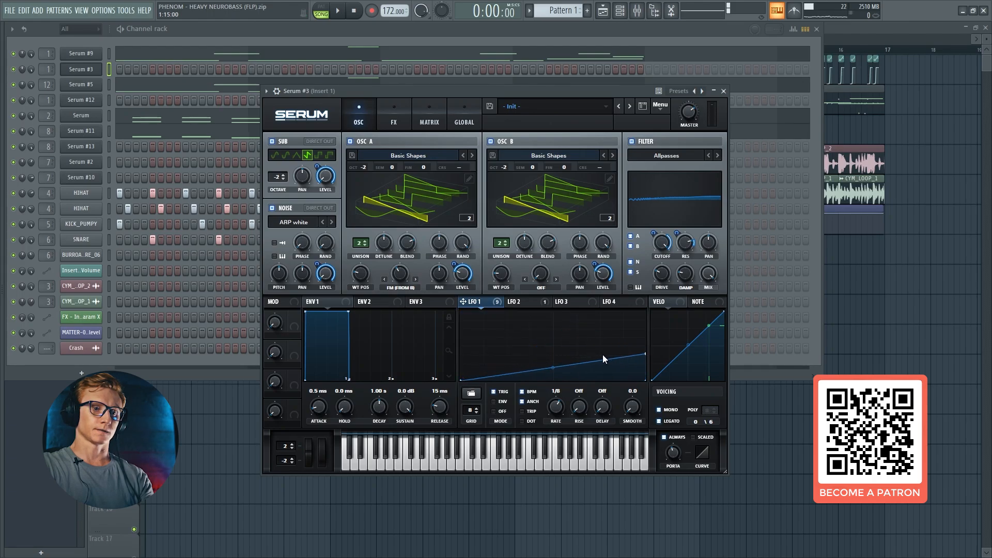
pyautogui.moveTo(460, 379); pyautogui.dragTo(460, 353)
pyautogui.moveTo(645, 355); pyautogui.dragTo(633, 363)
pyautogui.moveTo(461, 354); pyautogui.dragTo(459, 363)
pyautogui.moveTo(634, 363); pyautogui.dragTo(646, 361)
# Set the LFO 1 modulation of the noise level to about 63 and switch off the sub oscillator
pyautogui.moveTo(317, 264); pyautogui.dragTo(318, 283)
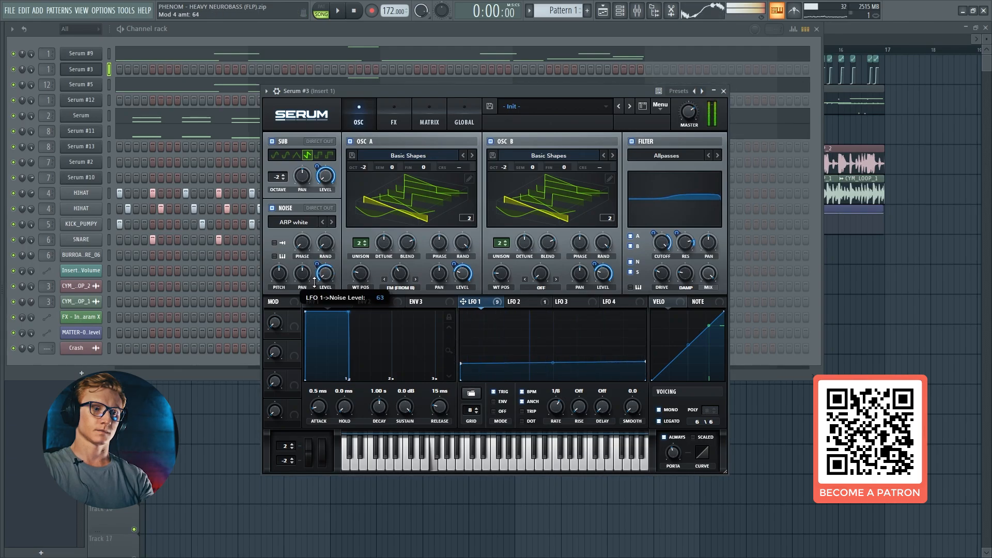
pyautogui.click(272, 142)
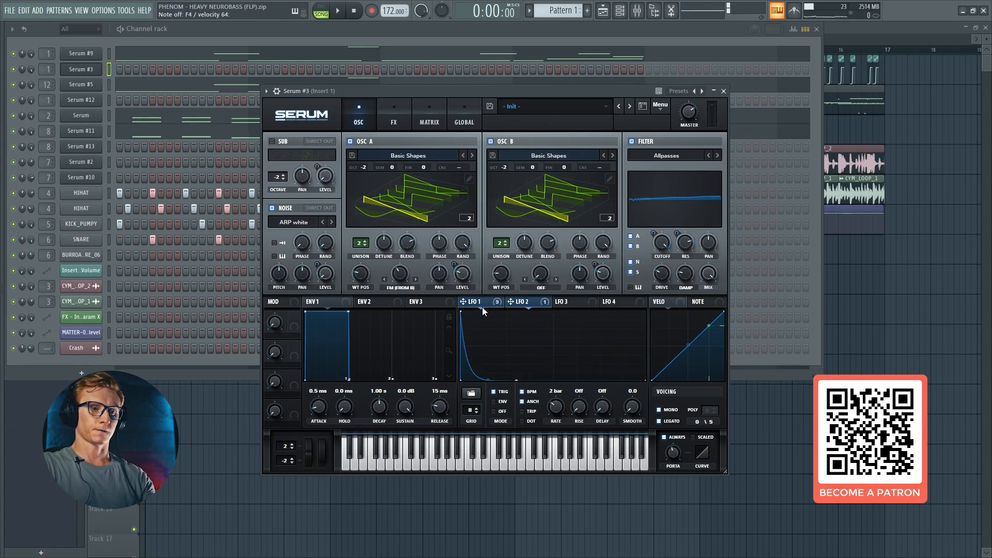
pyautogui.click(482, 307)
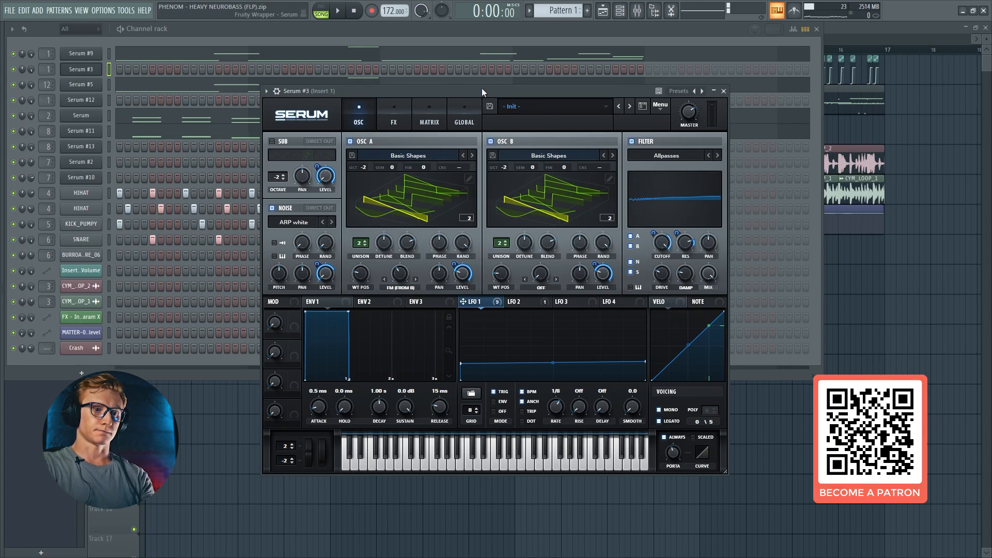
pyautogui.moveTo(482, 88); pyautogui.dragTo(482, 86)
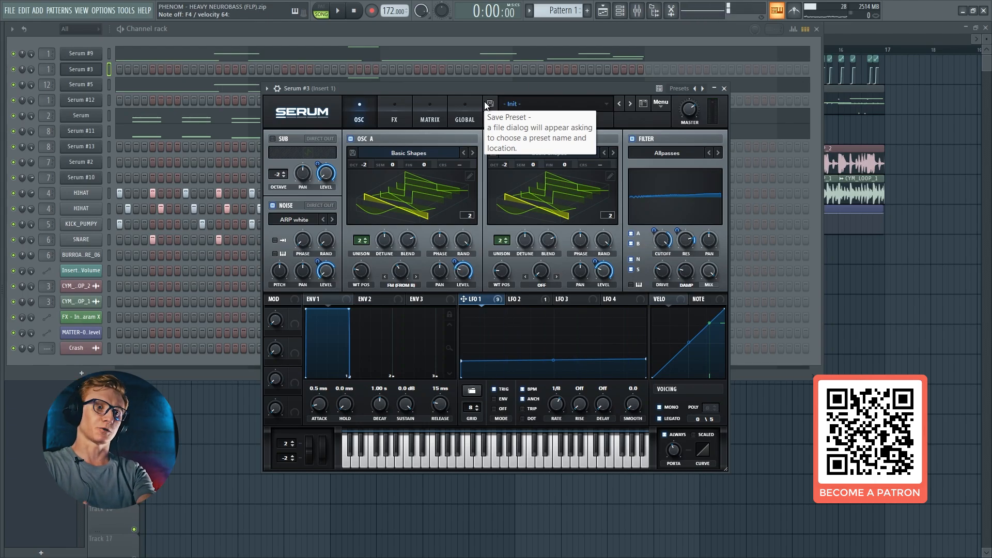
pyautogui.press('KP_Add')
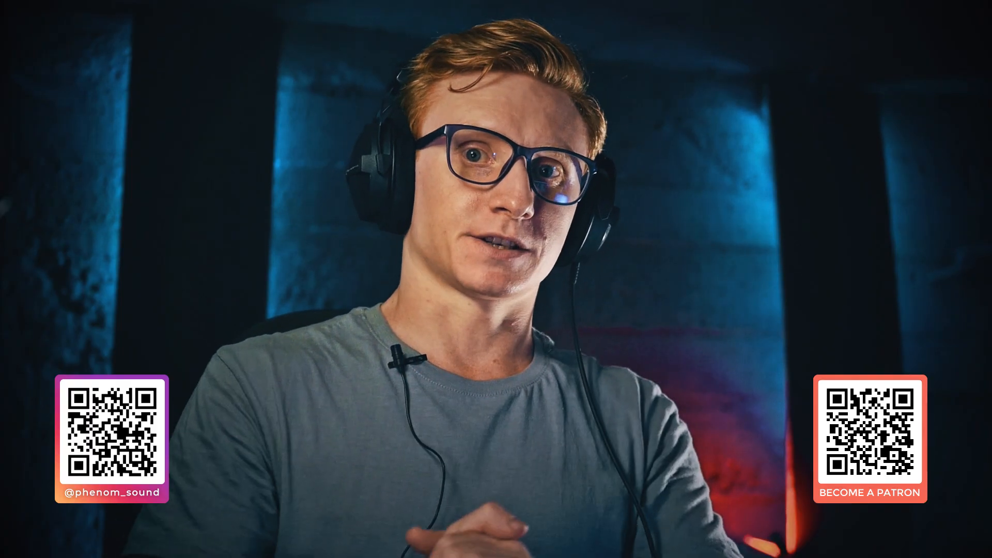